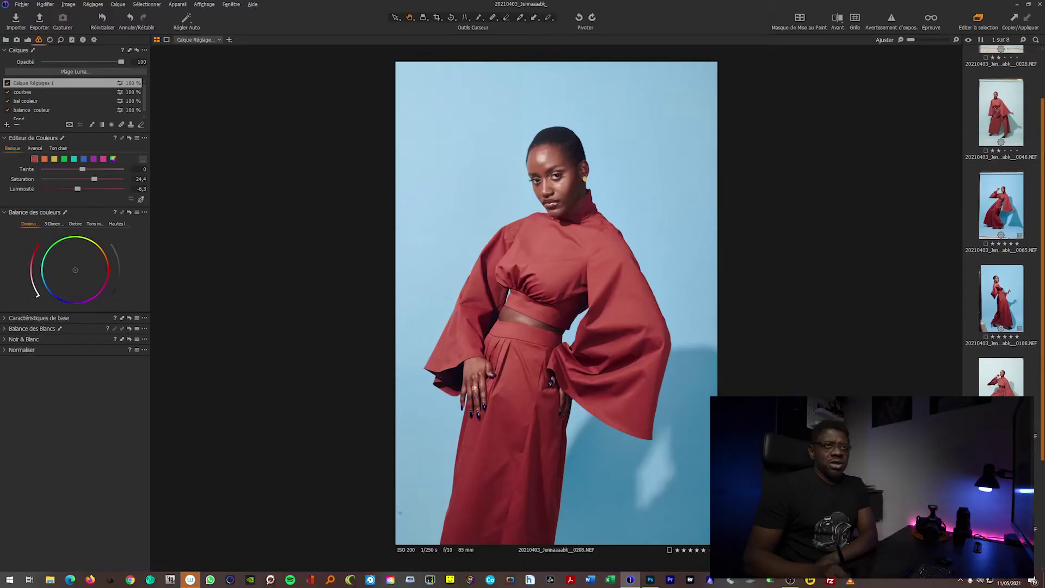
- Scroll the Capture One filmstrip up to view the edited 0028 portrait
{"action": "scroll", "coordinate": [1001, 163], "scroll_direction": "up", "scroll_amount": 3}
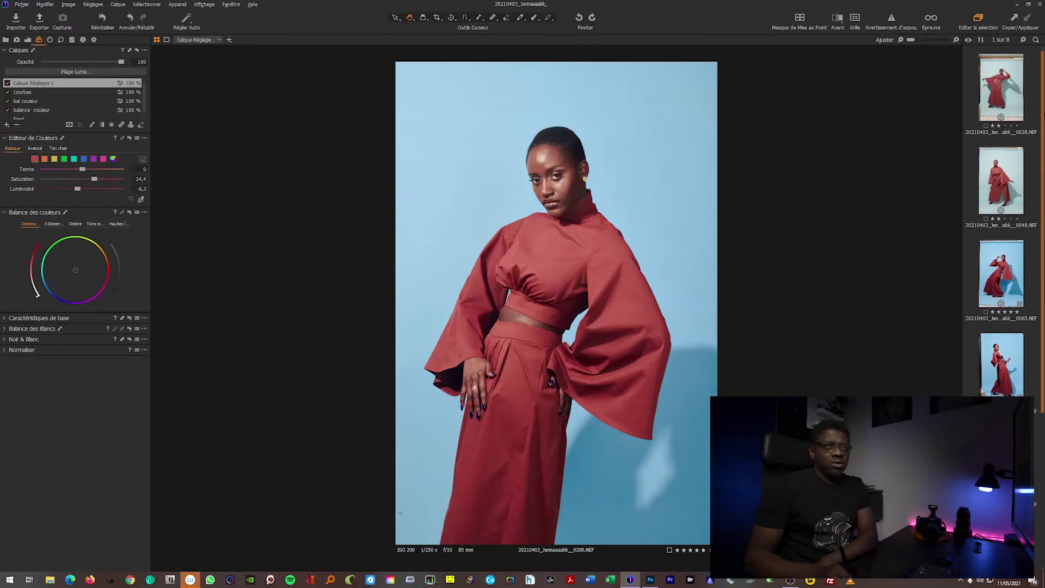
- Preview shots 0048 and 0065, then open unedited shot 0171 for editing
{"action": "left_click", "coordinate": [1011, 155]}
{"action": "scroll", "coordinate": [1012, 201], "scroll_direction": "down", "scroll_amount": 2}
{"action": "left_click", "coordinate": [1012, 202]}
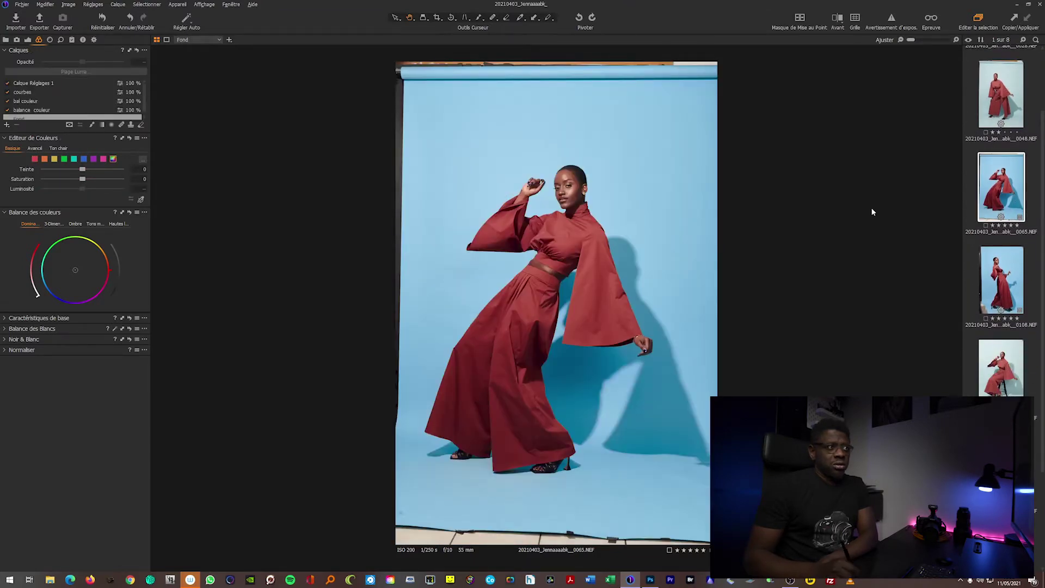
{"action": "scroll", "coordinate": [1043, 215], "scroll_direction": "down", "scroll_amount": 3}
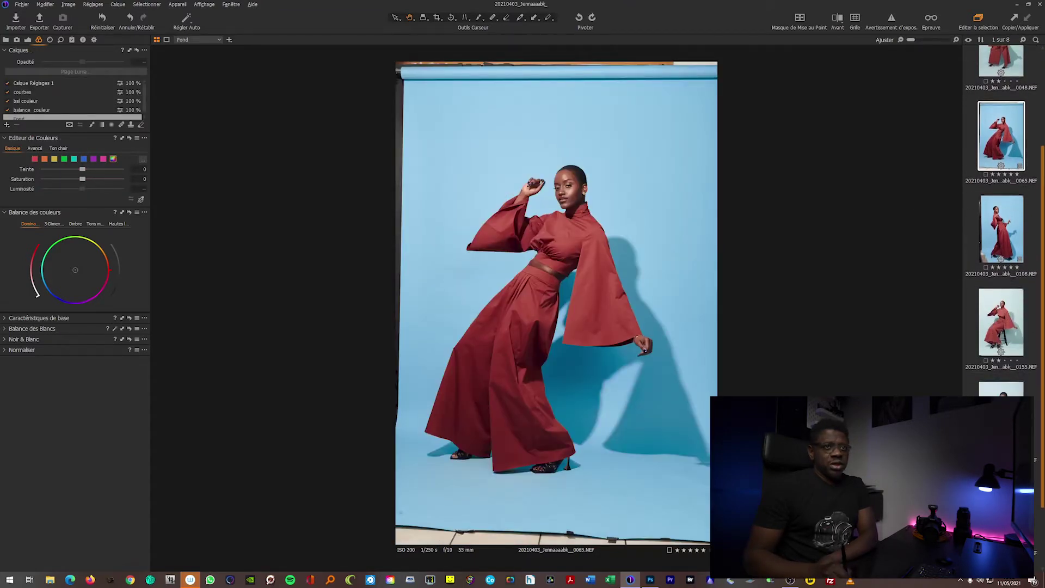
{"action": "scroll", "coordinate": [1037, 262], "scroll_direction": "down", "scroll_amount": 2}
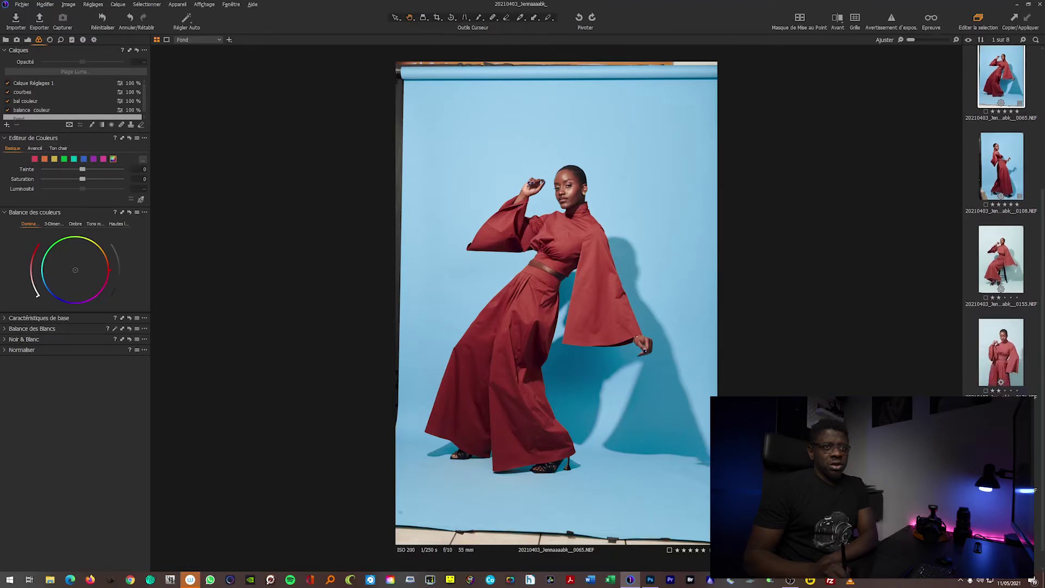
{"action": "scroll", "coordinate": [1023, 337], "scroll_direction": "down", "scroll_amount": 1}
{"action": "left_click", "coordinate": [1010, 333]}
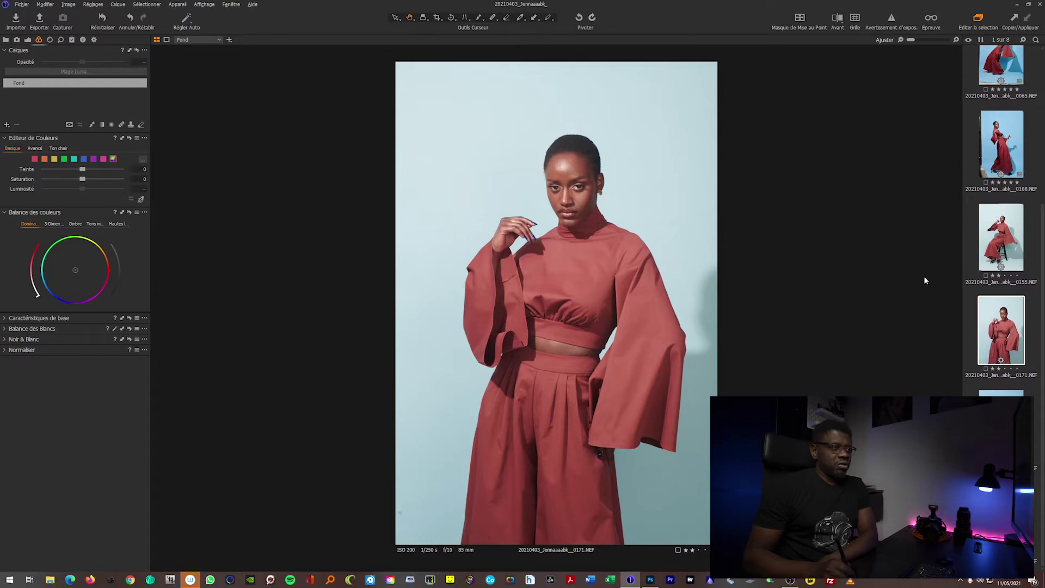
- In the Exposure tools, set exposure -0,27, contrast 3 and brightness -2 on 0171
{"action": "left_click", "coordinate": [27, 40]}
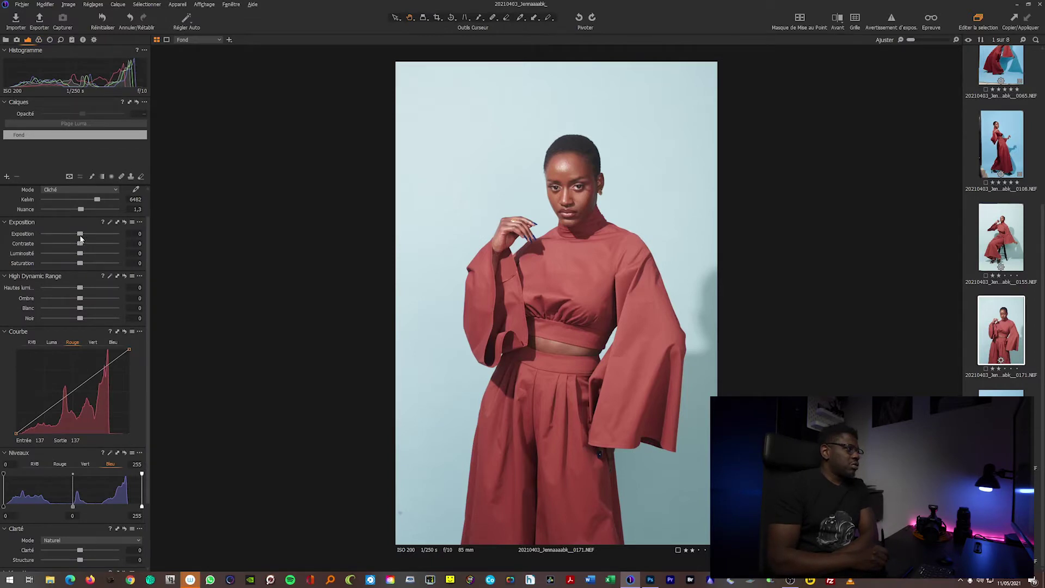
{"action": "left_click_drag", "start_coordinate": [82, 236], "coordinate": [79, 236]}
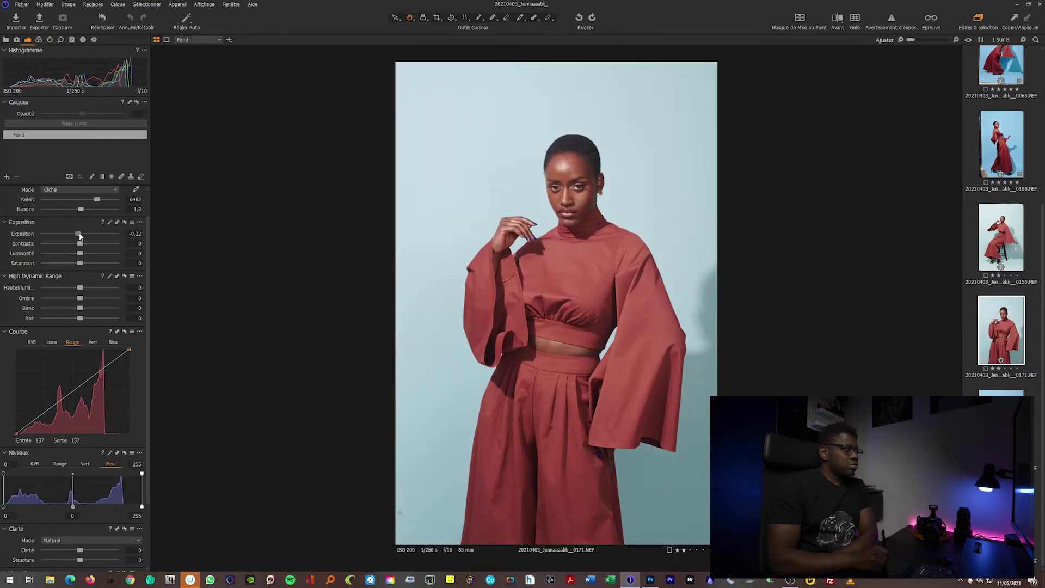
{"action": "left_click_drag", "start_coordinate": [80, 236], "coordinate": [79, 236]}
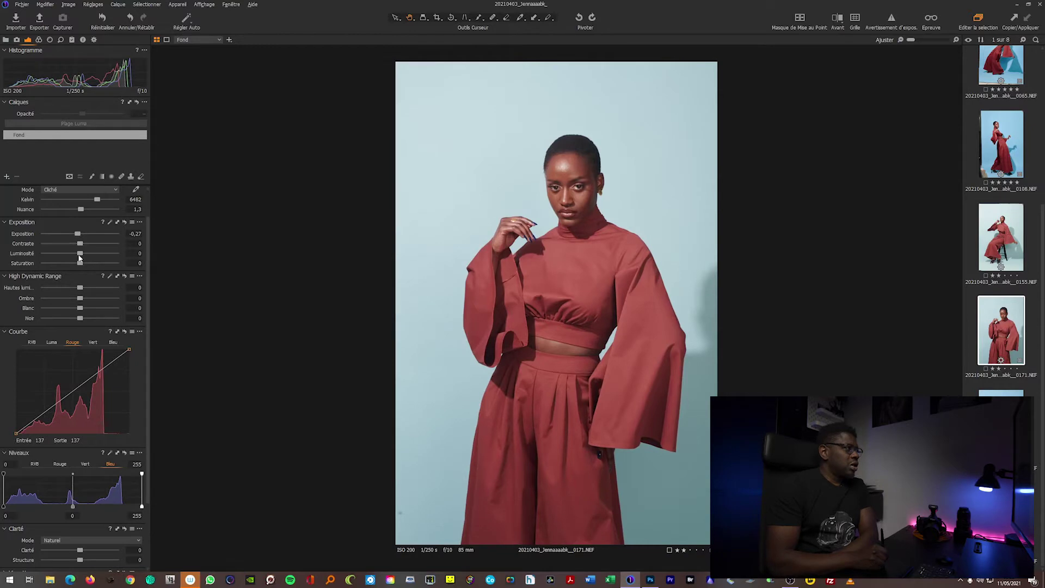
{"action": "left_click_drag", "start_coordinate": [80, 243], "coordinate": [83, 244]}
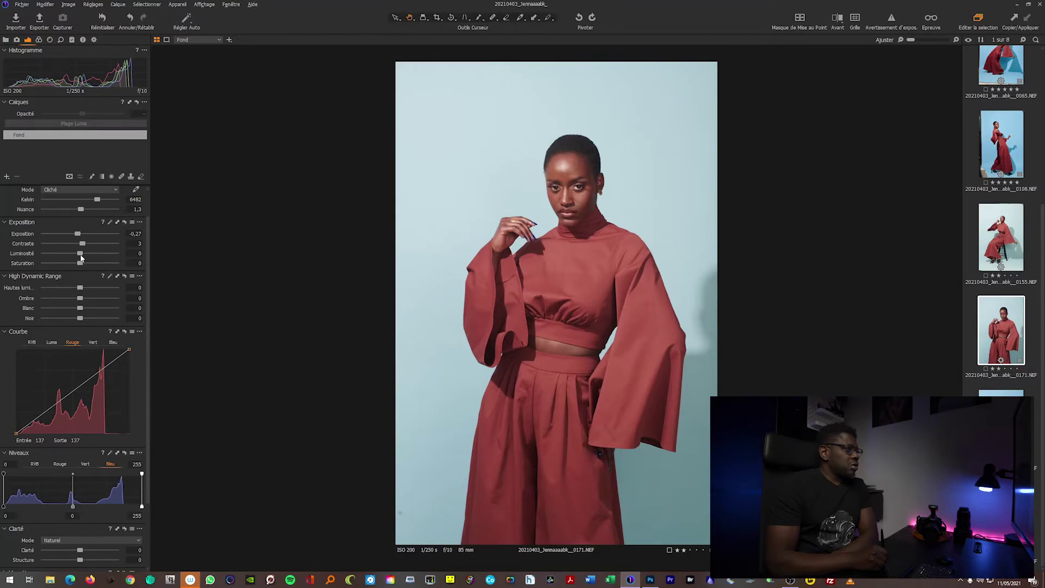
{"action": "left_click_drag", "start_coordinate": [81, 254], "coordinate": [69, 286]}
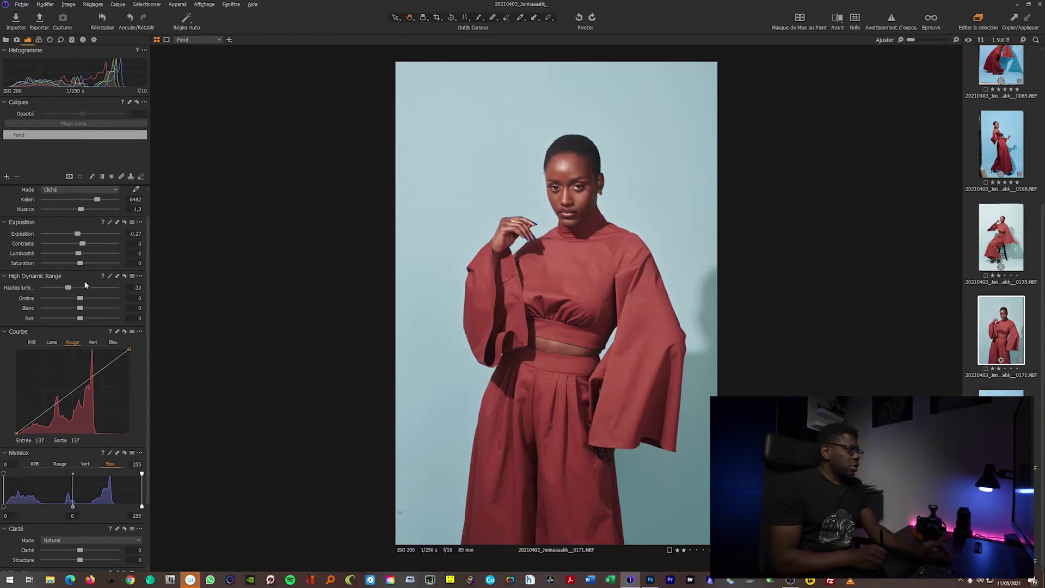
- Set the HDR sliders to shadows 0, whites 11, highlights -19 and blacks -10
{"action": "mouse_move", "coordinate": [80, 299]}
{"action": "left_mouse_down"}
{"action": "mouse_move", "coordinate": [101, 299]}
{"action": "mouse_move", "coordinate": [77, 299]}
{"action": "left_mouse_up"}
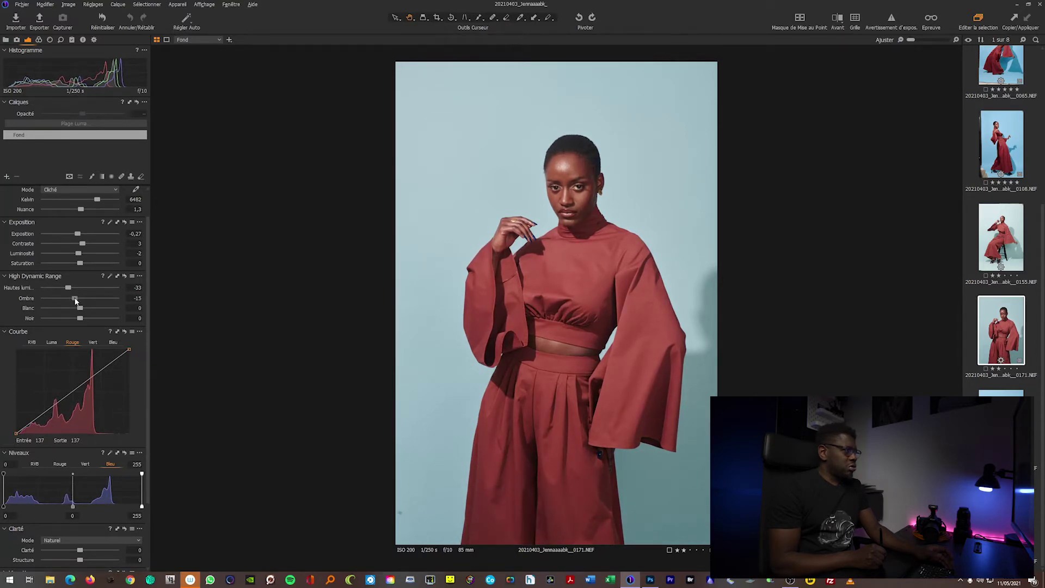
{"action": "left_click_drag", "start_coordinate": [74, 301], "coordinate": [77, 302]}
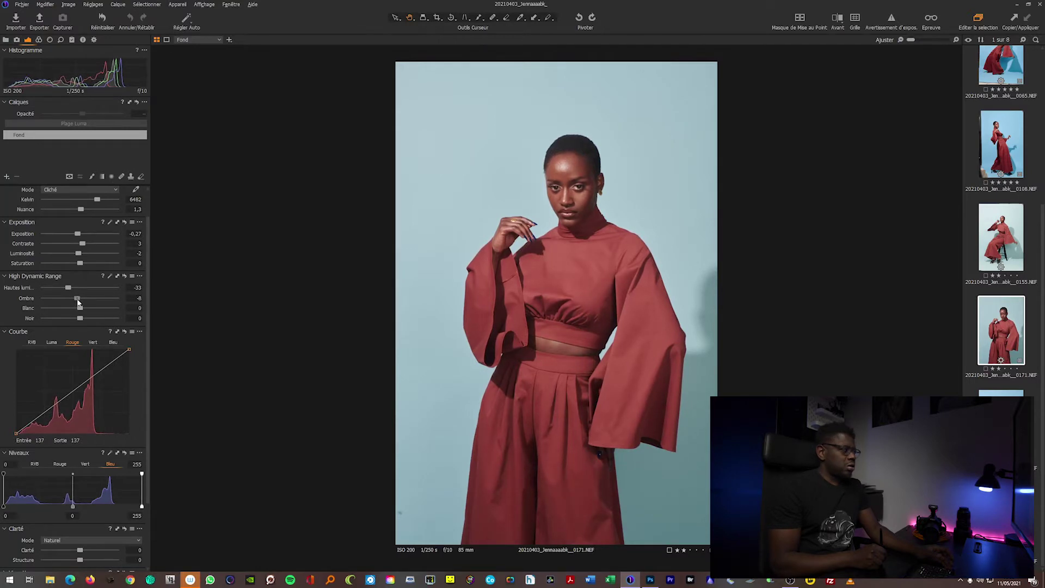
{"action": "left_click_drag", "start_coordinate": [83, 310], "coordinate": [85, 311]}
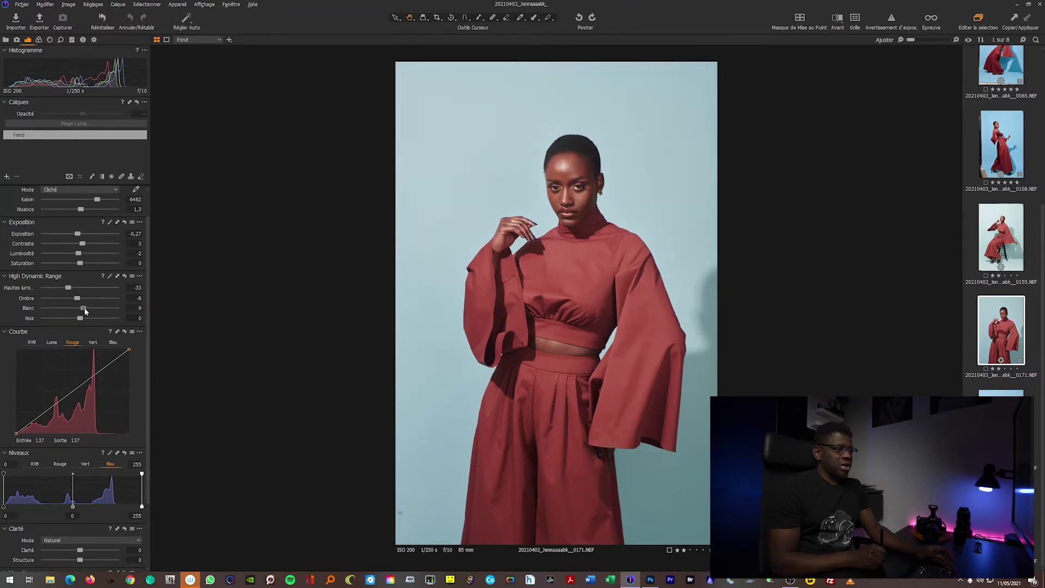
{"action": "left_click_drag", "start_coordinate": [85, 311], "coordinate": [81, 311]}
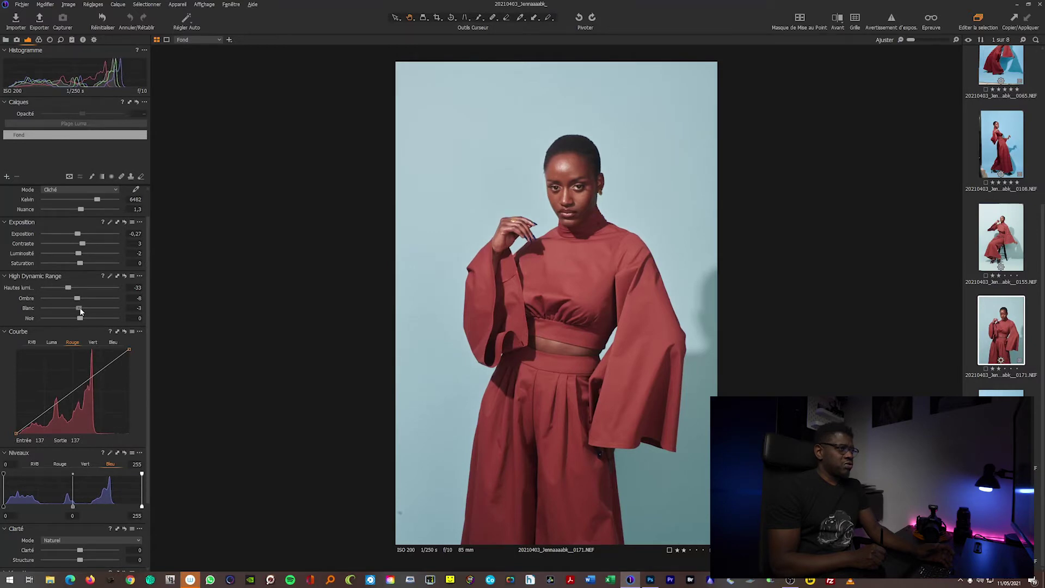
{"action": "left_click_drag", "start_coordinate": [81, 310], "coordinate": [85, 311]}
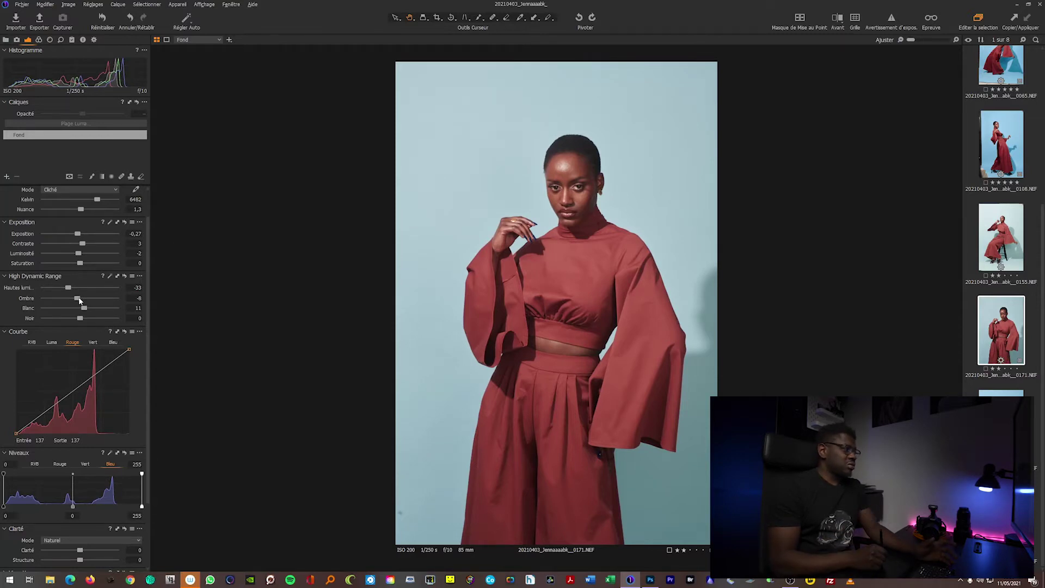
{"action": "left_click_drag", "start_coordinate": [80, 299], "coordinate": [71, 288]}
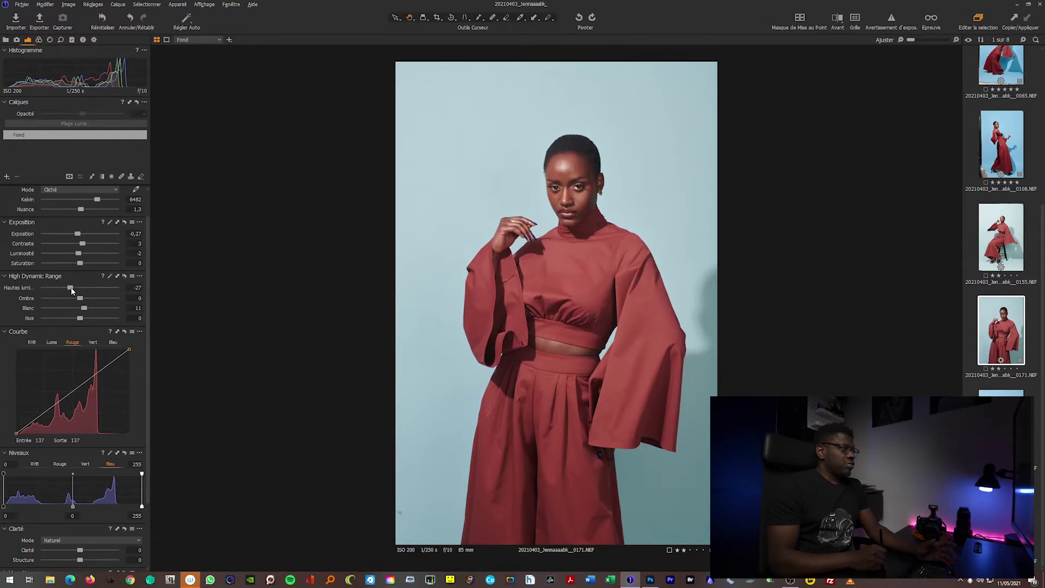
{"action": "left_click_drag", "start_coordinate": [72, 290], "coordinate": [74, 291]}
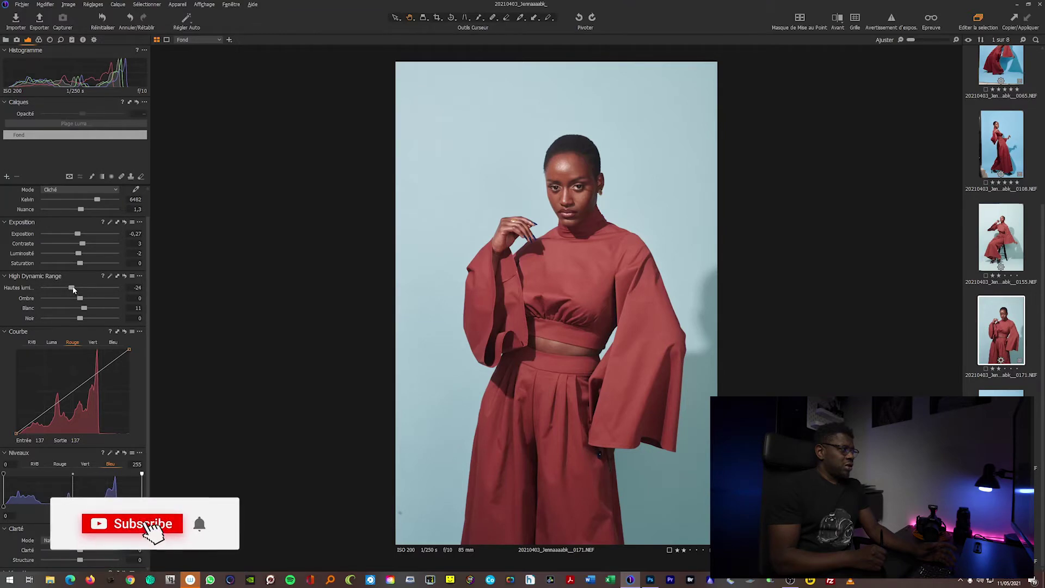
{"action": "left_click_drag", "start_coordinate": [73, 291], "coordinate": [71, 291]}
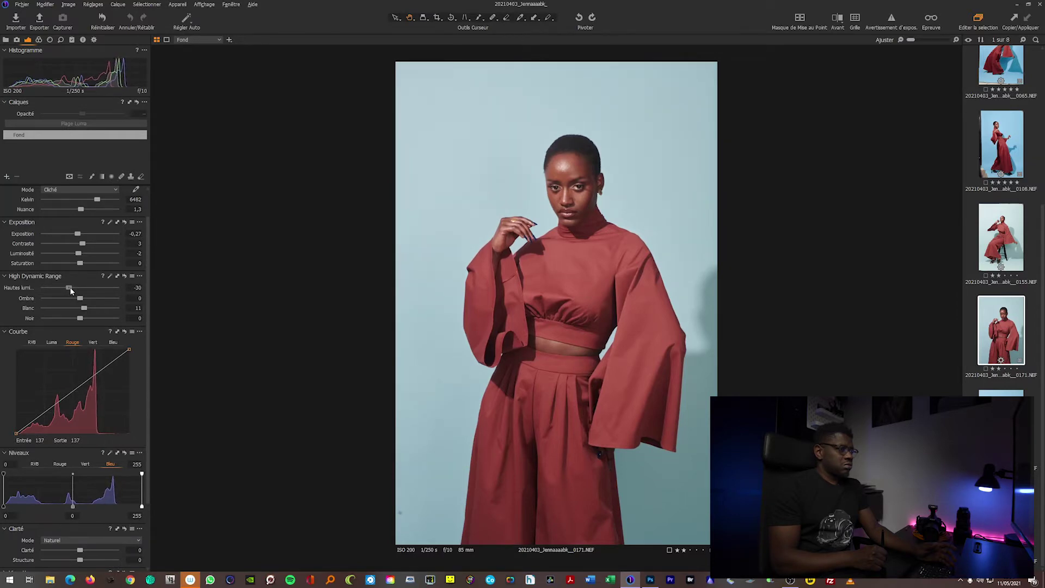
{"action": "mouse_move", "coordinate": [70, 290]}
{"action": "left_mouse_down"}
{"action": "mouse_move", "coordinate": [88, 290]}
{"action": "mouse_move", "coordinate": [76, 287]}
{"action": "left_mouse_up"}
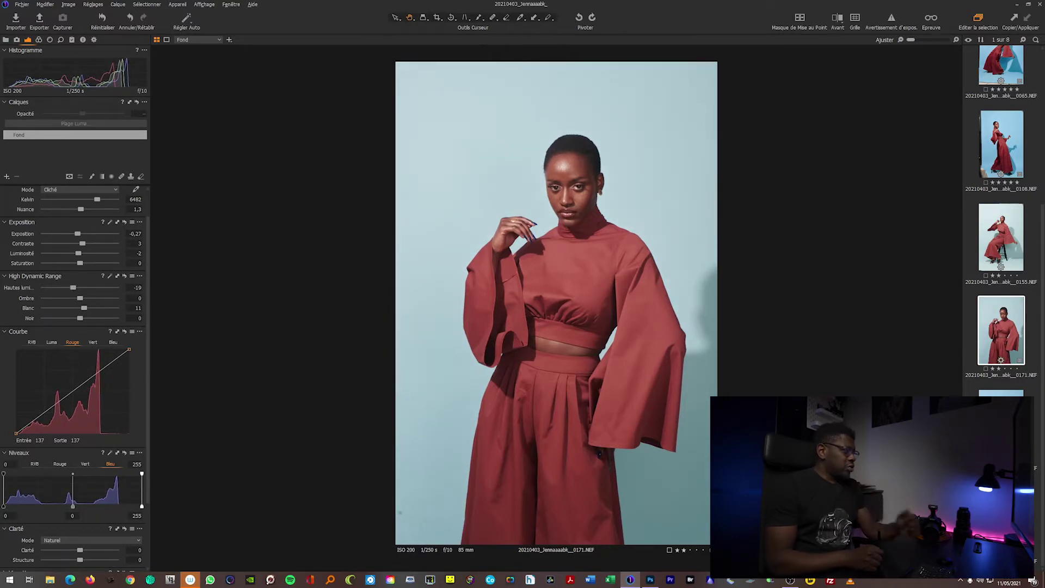
{"action": "left_click_drag", "start_coordinate": [85, 319], "coordinate": [75, 319]}
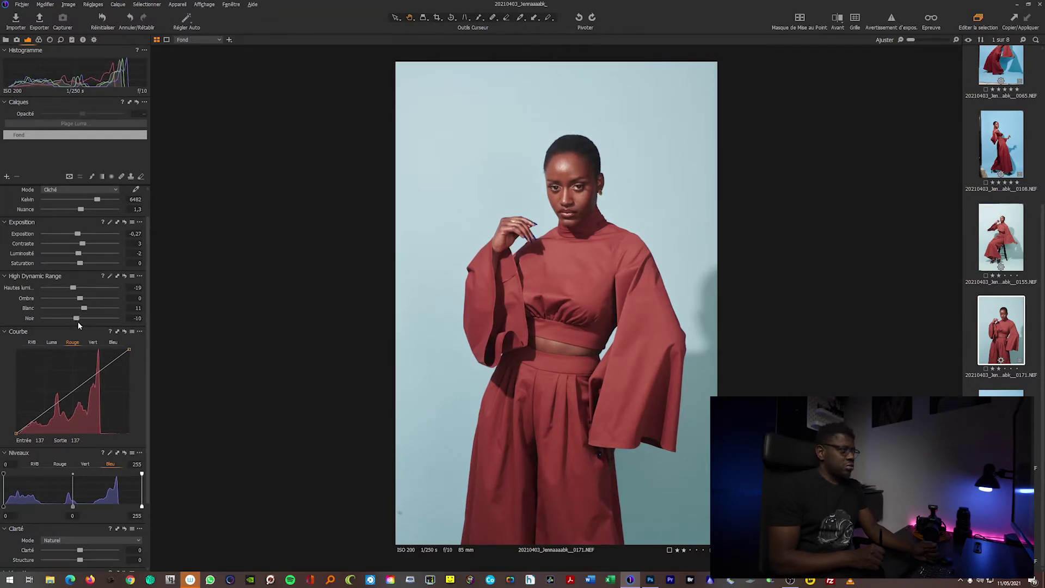
{"action": "left_click_drag", "start_coordinate": [148, 299], "coordinate": [157, 343]}
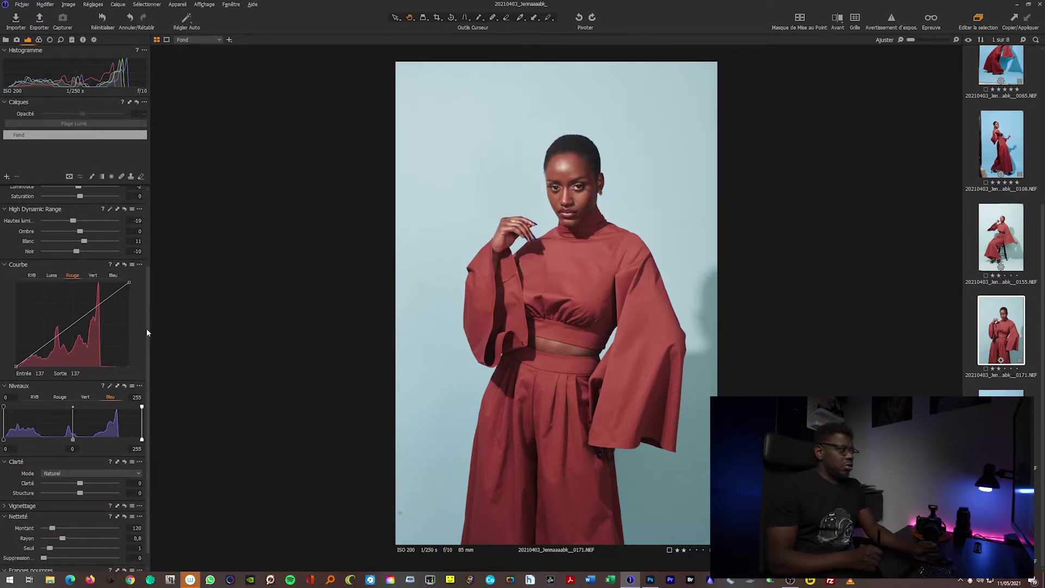
- Add two control points on the Rouge curve and detach the Curve tool as a floating window
{"action": "mouse_move", "coordinate": [151, 338]}
{"action": "left_mouse_down"}
{"action": "mouse_move", "coordinate": [152, 351]}
{"action": "mouse_move", "coordinate": [142, 314]}
{"action": "left_mouse_up"}
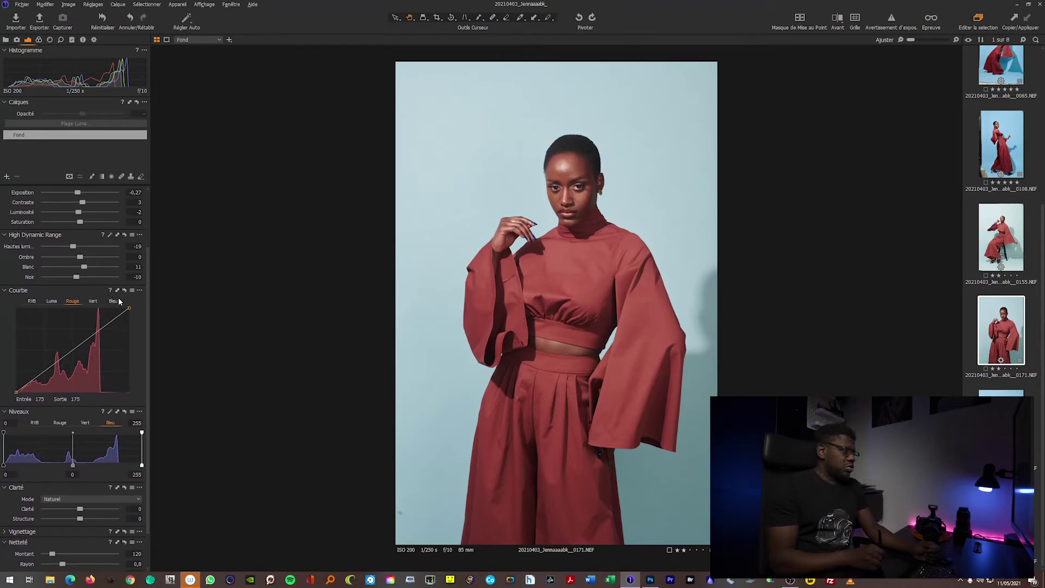
{"action": "scroll", "coordinate": [149, 295], "scroll_direction": "up", "scroll_amount": 1}
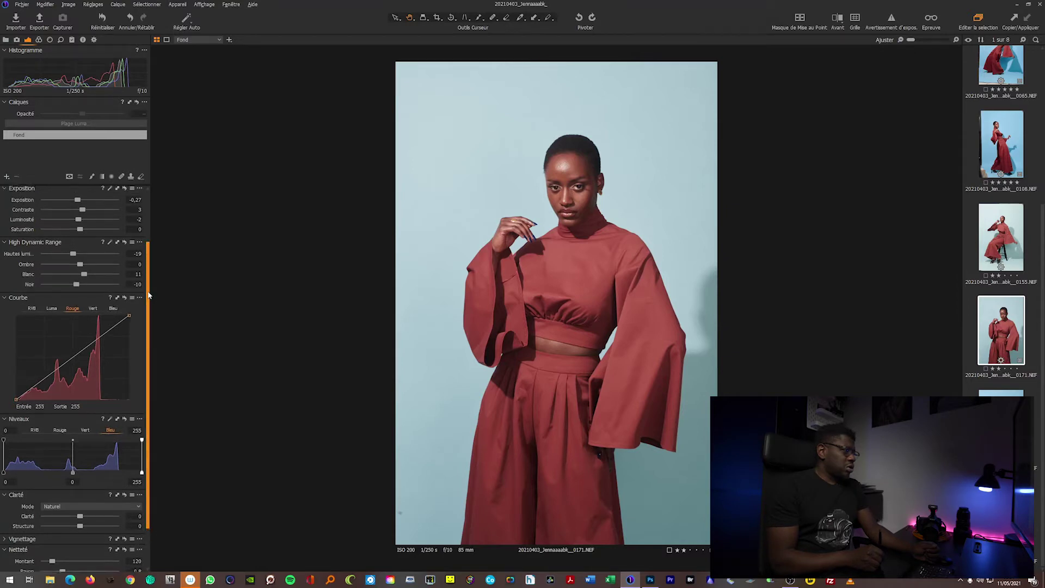
{"action": "left_click", "coordinate": [101, 335]}
{"action": "left_click", "coordinate": [72, 357]}
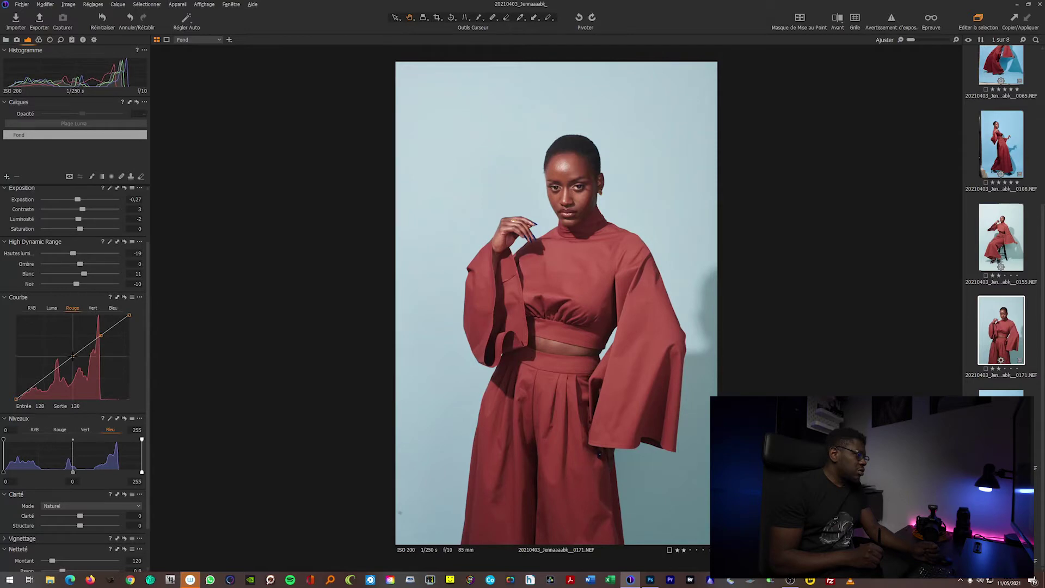
{"action": "mouse_move", "coordinate": [63, 299]}
{"action": "left_mouse_down"}
{"action": "mouse_move", "coordinate": [235, 231]}
{"action": "mouse_move", "coordinate": [228, 220]}
{"action": "left_mouse_up"}
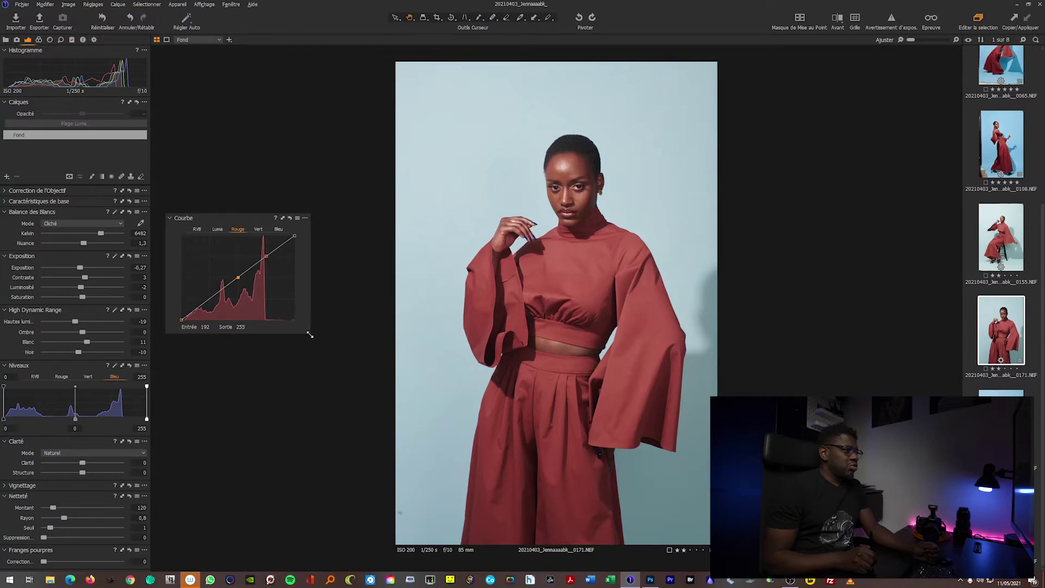
- Enlarge the floating Curve window and pull the three red-curve points slightly down
{"action": "left_click_drag", "start_coordinate": [309, 334], "coordinate": [509, 493]}
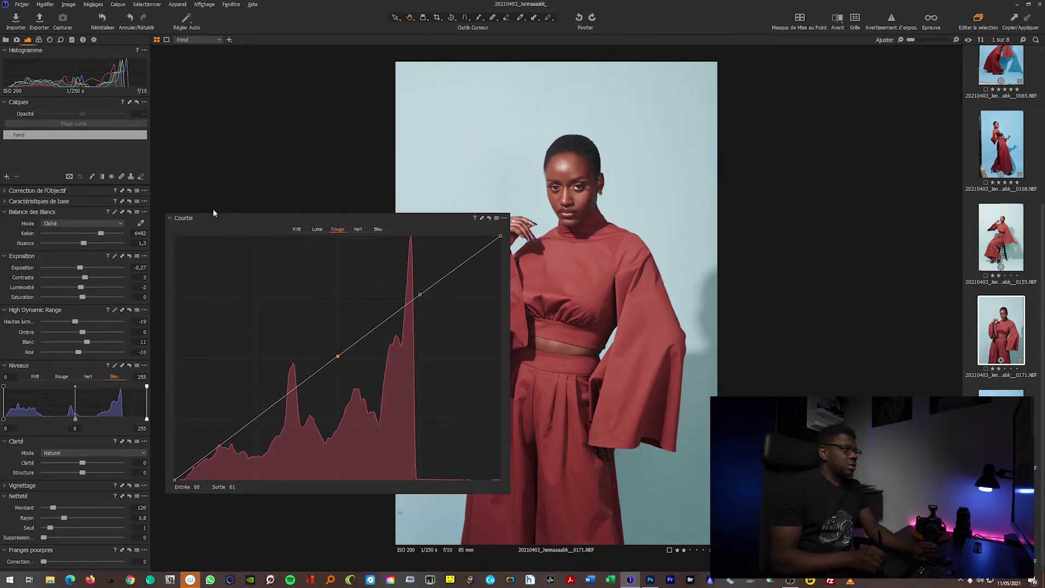
{"action": "left_click_drag", "start_coordinate": [266, 218], "coordinate": [183, 150]}
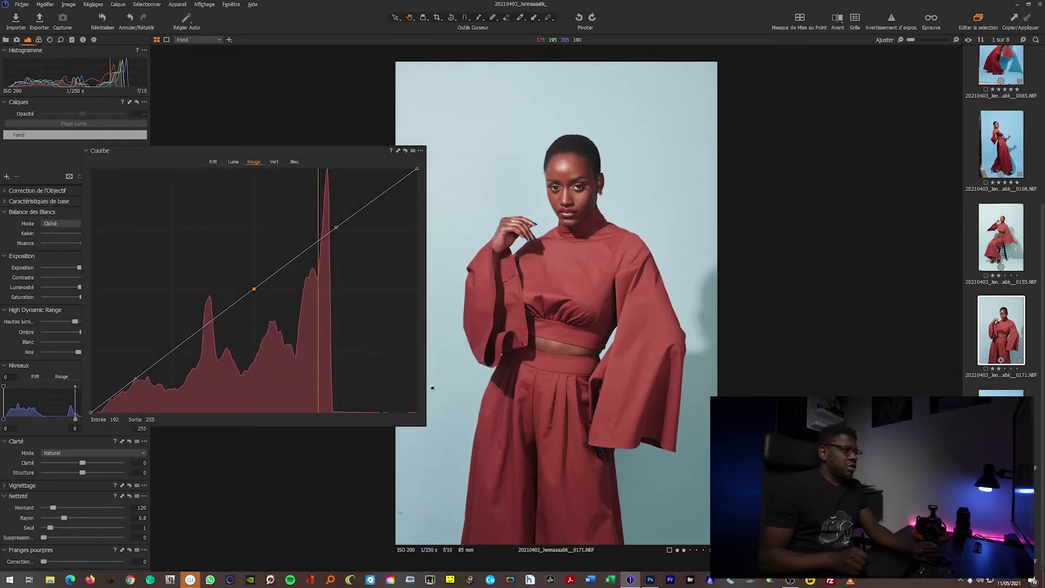
{"action": "left_click_drag", "start_coordinate": [427, 429], "coordinate": [459, 485]}
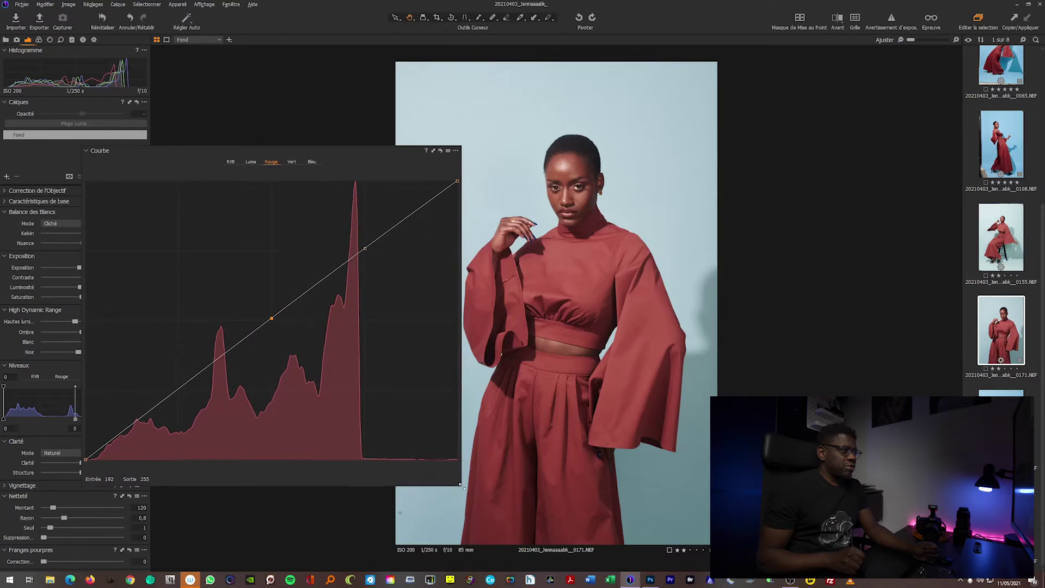
{"action": "left_click_drag", "start_coordinate": [363, 248], "coordinate": [364, 252]}
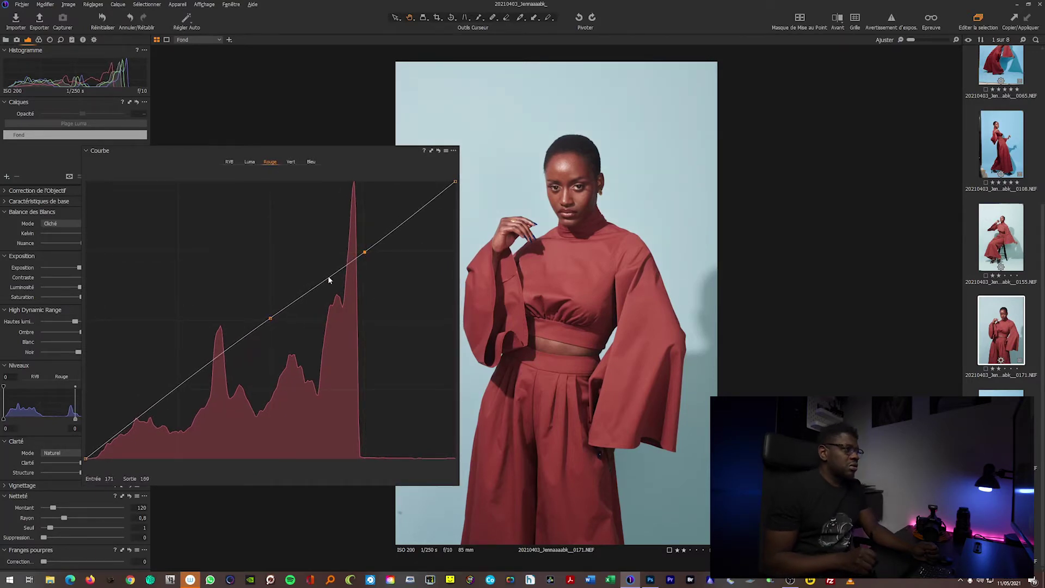
{"action": "left_click_drag", "start_coordinate": [269, 318], "coordinate": [272, 322]}
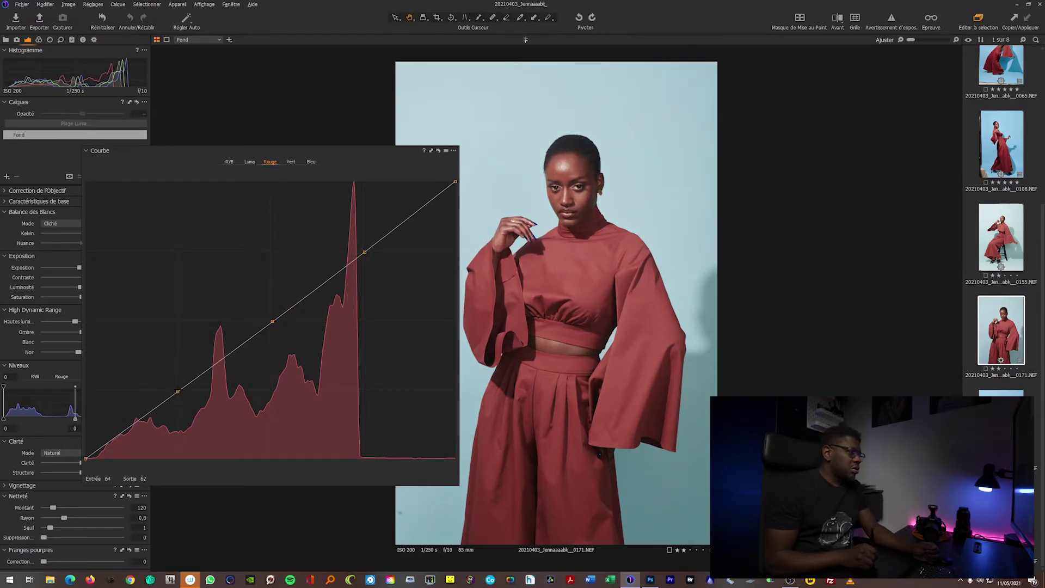
{"action": "left_click_drag", "start_coordinate": [178, 392], "coordinate": [180, 393]}
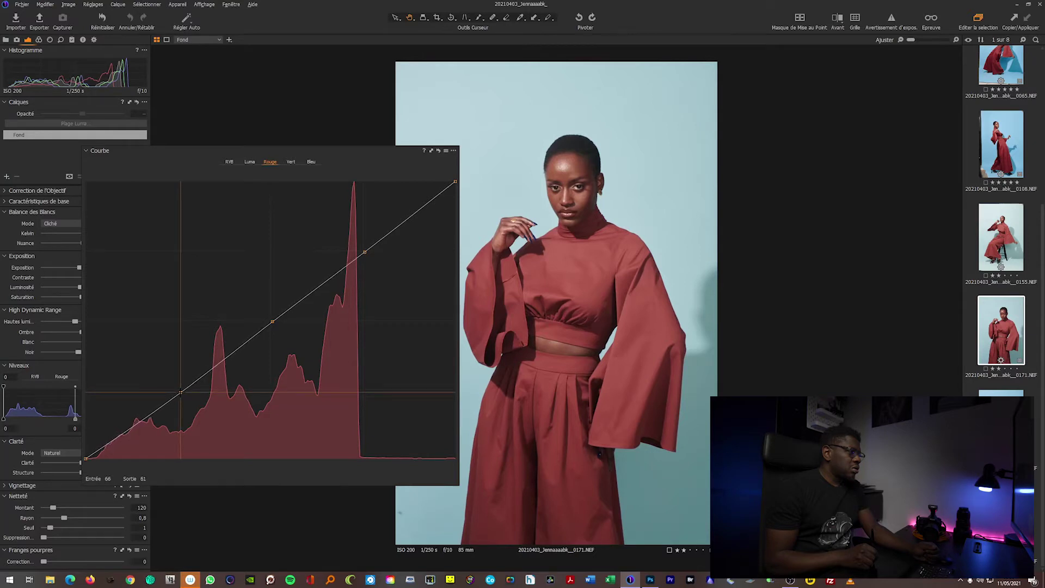
- Compare the red curve adjustments before and after, keeping the adjusted curve
{"action": "left_click", "coordinate": [273, 321]}
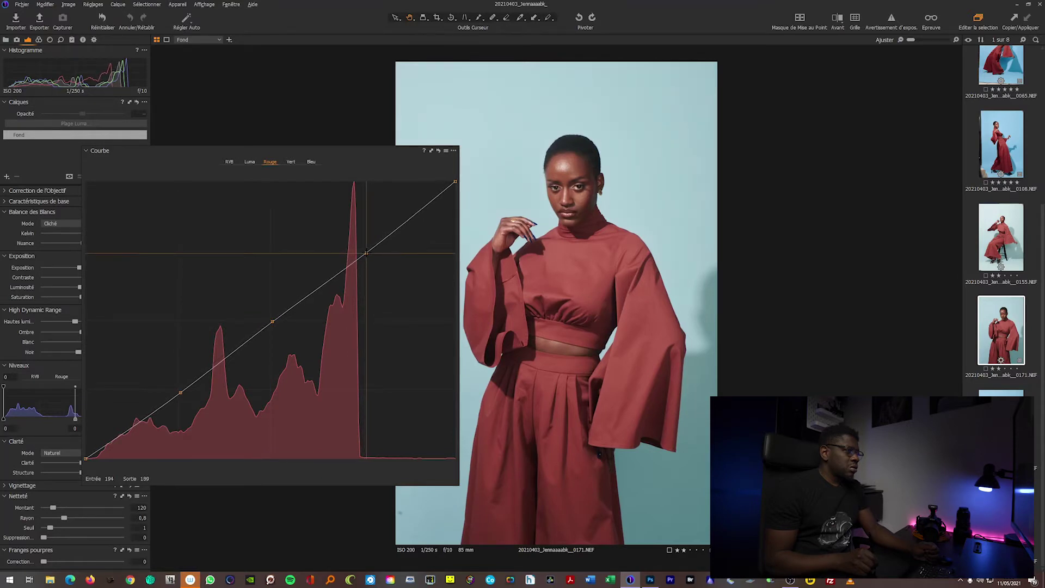
{"action": "left_click", "coordinate": [273, 321]}
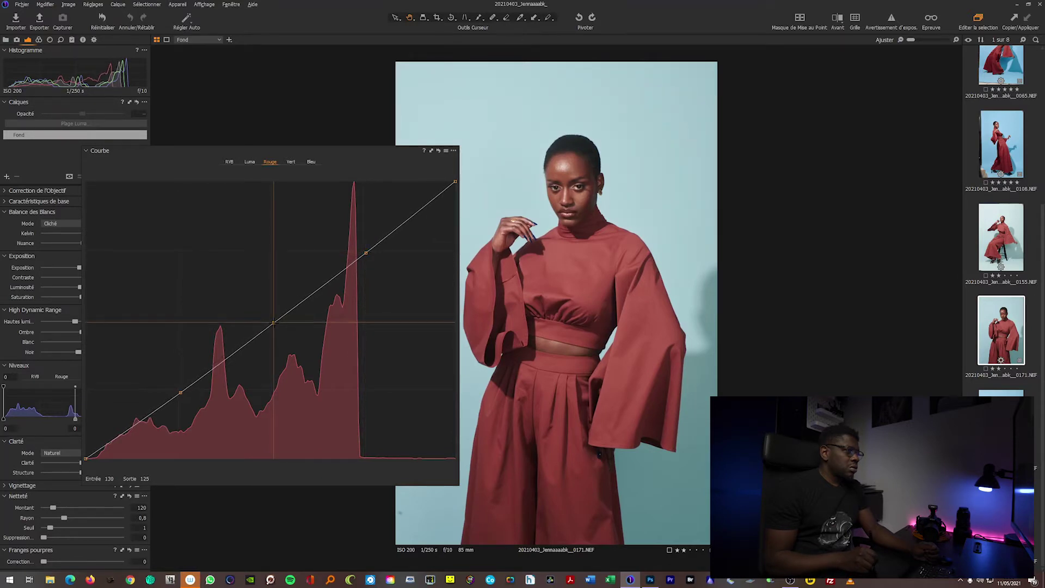
{"action": "left_click", "coordinate": [438, 151]}
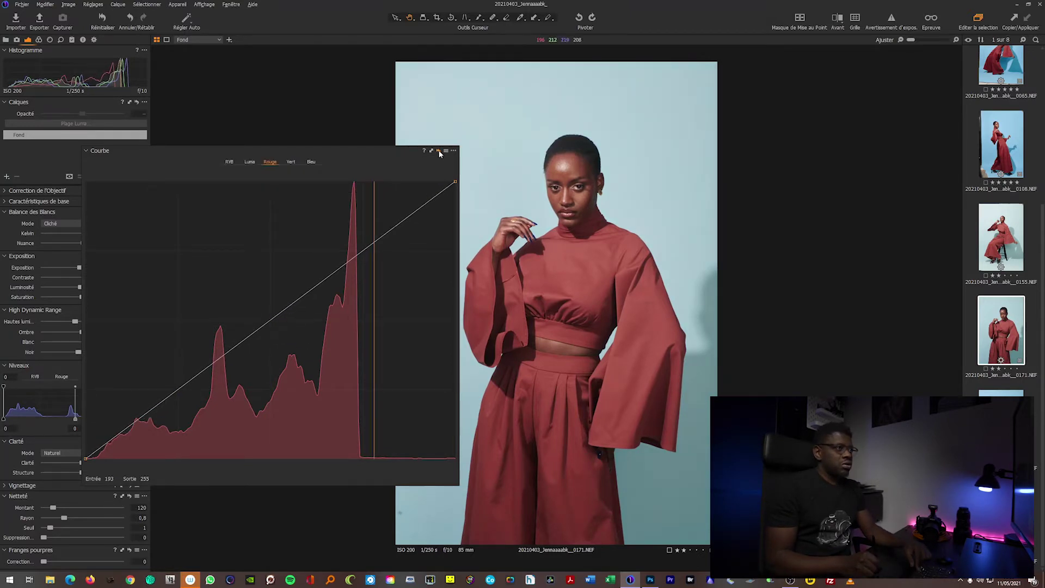
{"action": "left_click", "coordinate": [439, 151]}
{"action": "left_click", "coordinate": [438, 150]}
{"action": "left_click", "coordinate": [439, 152]}
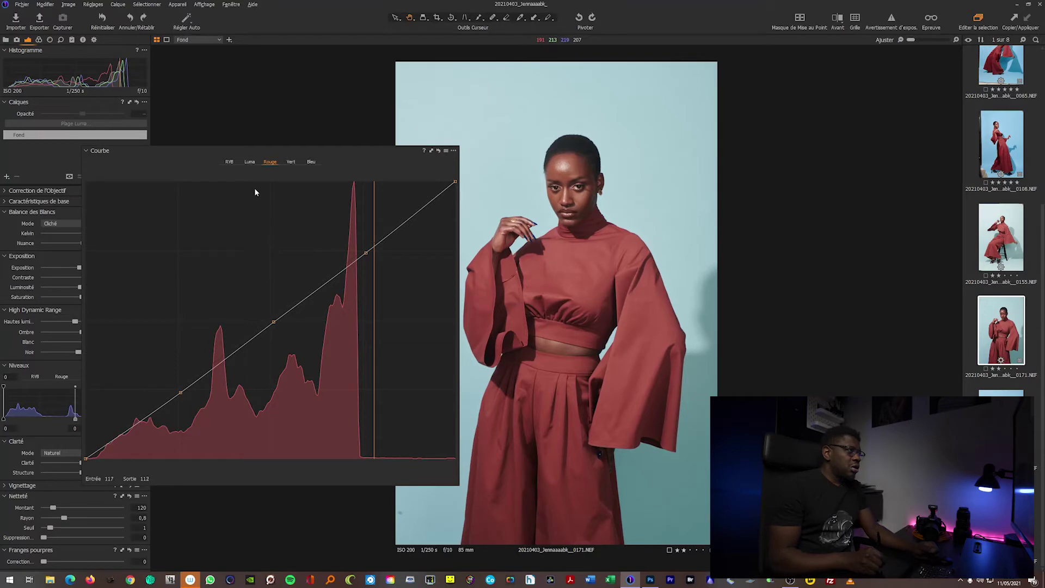
- Raise a Bleu curve midpoint to input 93, output 97, and dock the Curve panel back
{"action": "left_click", "coordinate": [314, 161]}
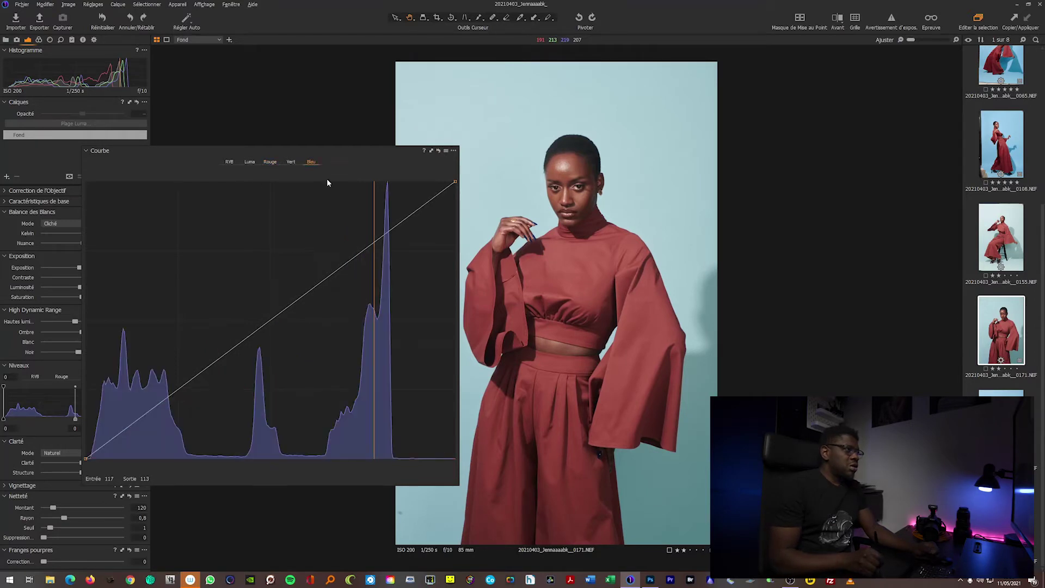
{"action": "mouse_move", "coordinate": [272, 322]}
{"action": "left_mouse_down"}
{"action": "mouse_move", "coordinate": [264, 309]}
{"action": "mouse_move", "coordinate": [270, 316]}
{"action": "left_mouse_up"}
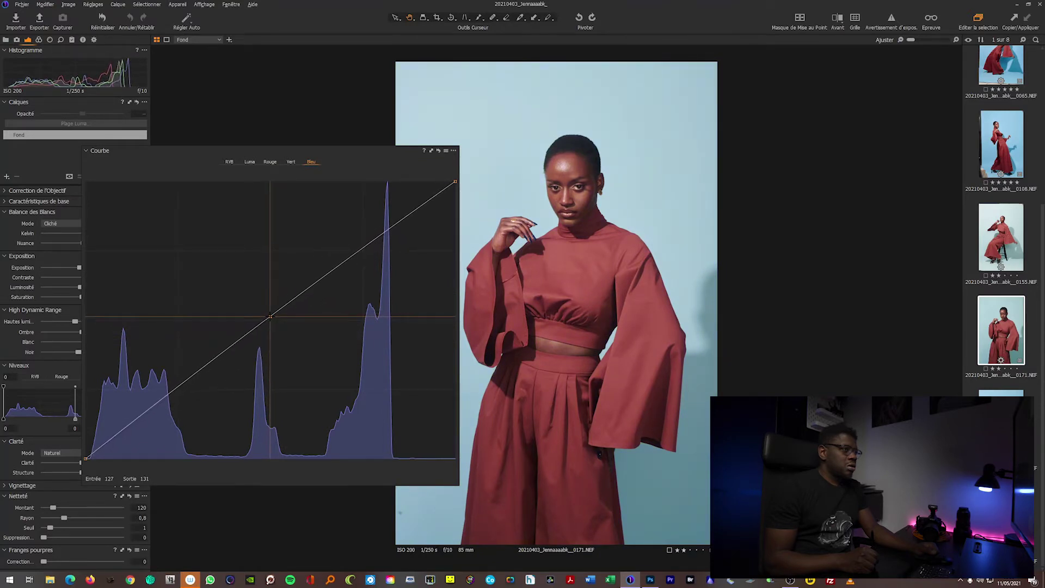
{"action": "left_click_drag", "start_coordinate": [270, 316], "coordinate": [270, 314]}
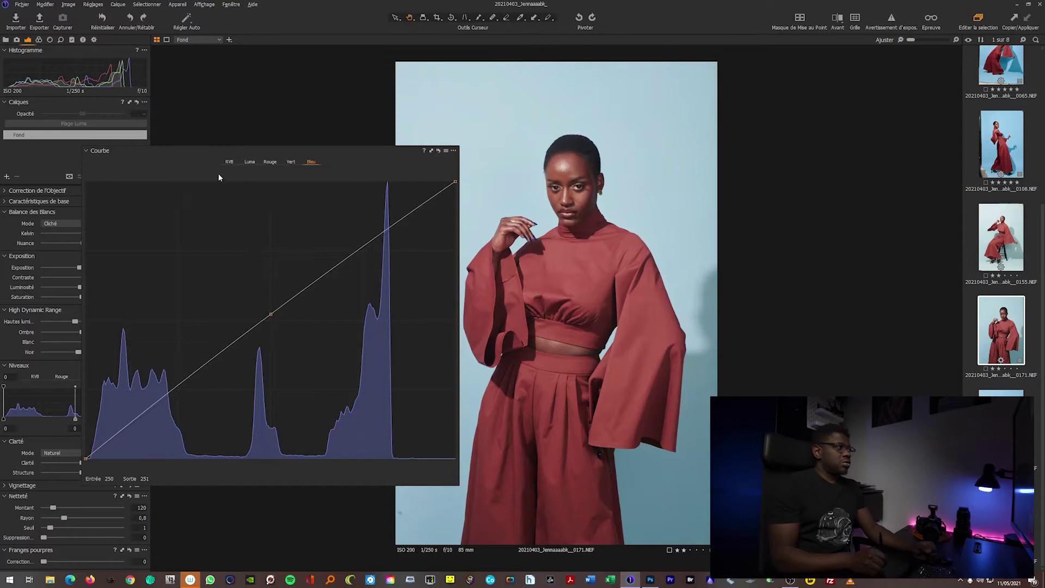
{"action": "mouse_move", "coordinate": [116, 152]}
{"action": "left_mouse_down"}
{"action": "mouse_move", "coordinate": [73, 407]}
{"action": "mouse_move", "coordinate": [201, 306]}
{"action": "left_mouse_up"}
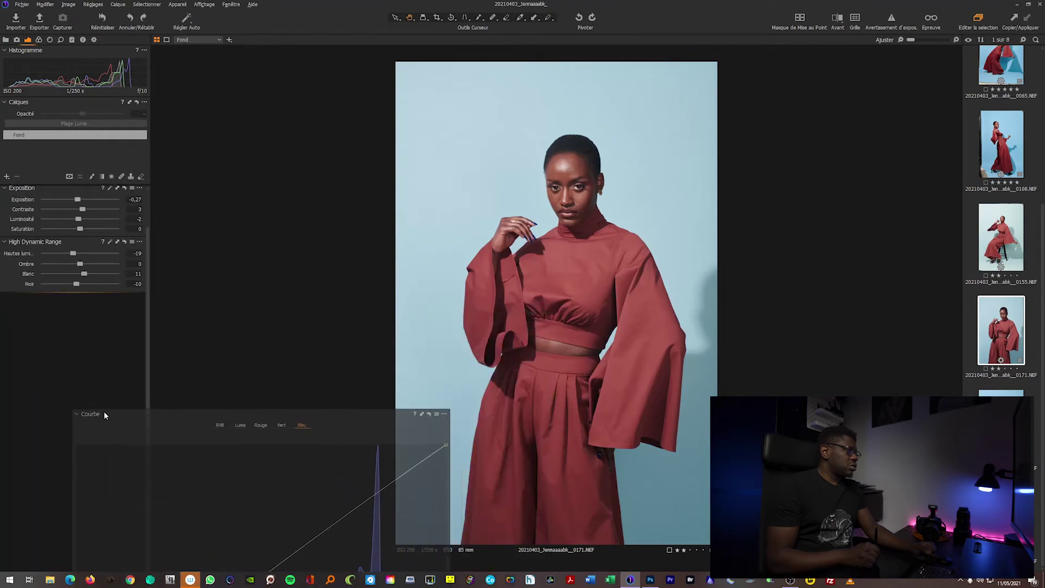
{"action": "mouse_move", "coordinate": [201, 306]}
{"action": "left_mouse_down"}
{"action": "mouse_move", "coordinate": [67, 378]}
{"action": "mouse_move", "coordinate": [85, 377]}
{"action": "left_mouse_up"}
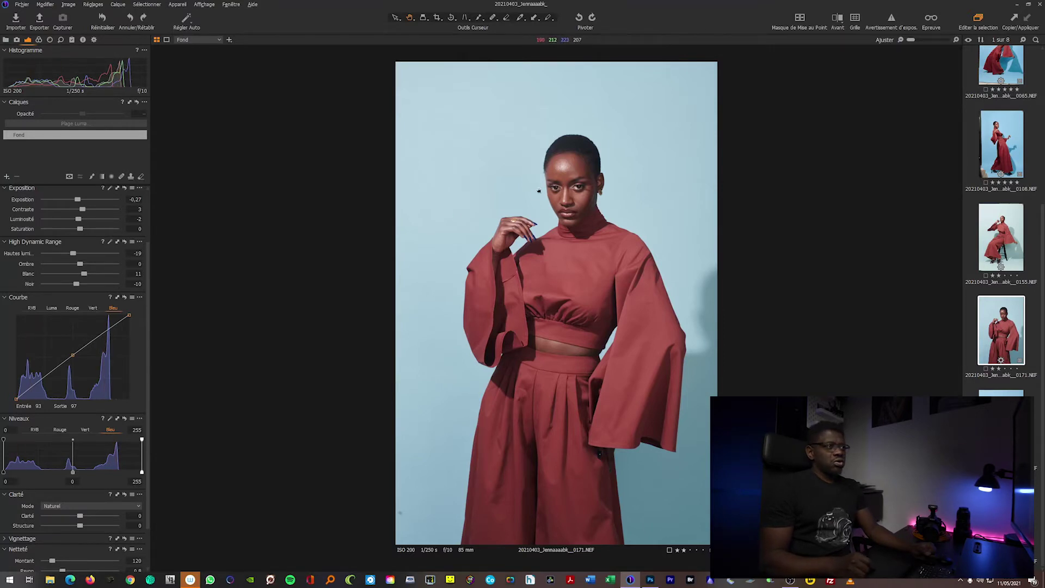
- Create a new adjustment layer above Fond named 'fond bleu'
{"action": "left_click", "coordinate": [7, 178]}
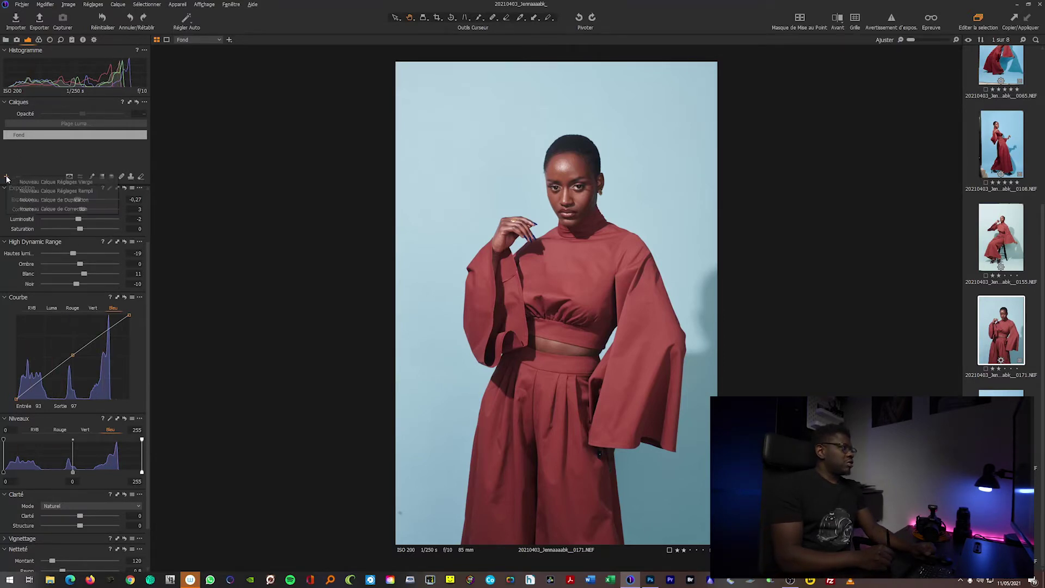
{"action": "left_click", "coordinate": [50, 193]}
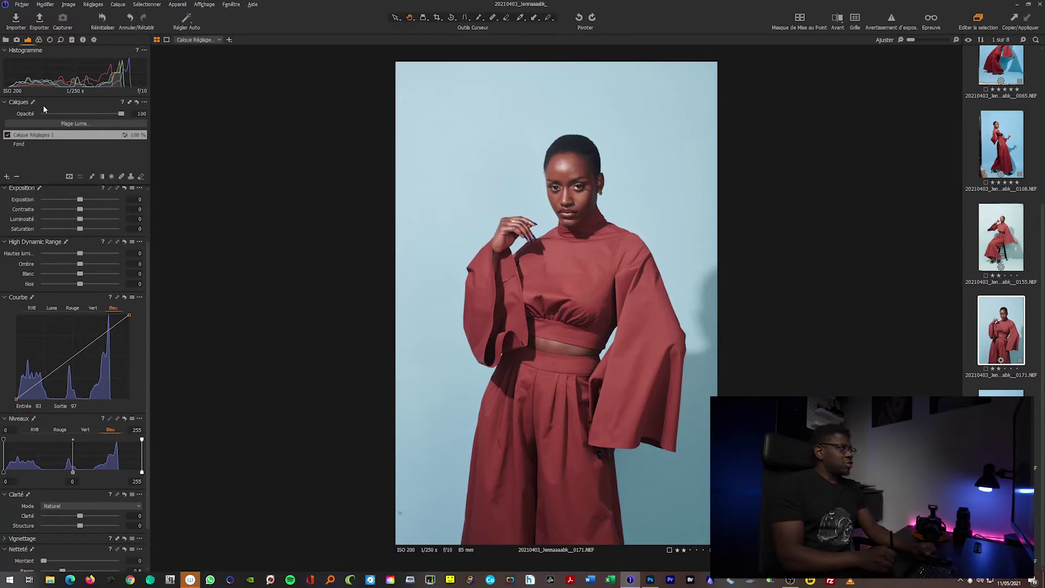
{"action": "double_click", "coordinate": [37, 136]}
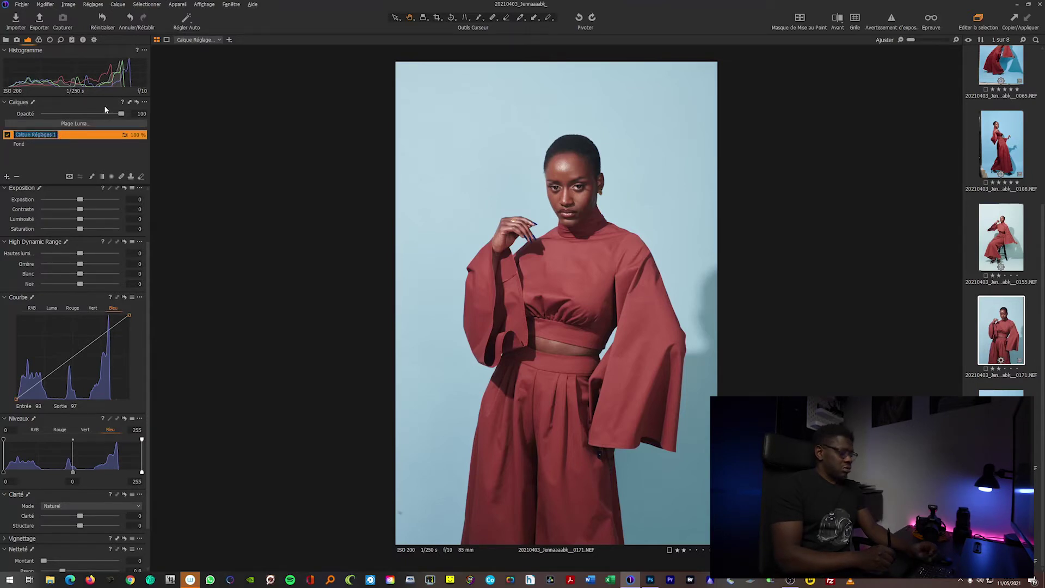
{"action": "type", "text": "fond"}
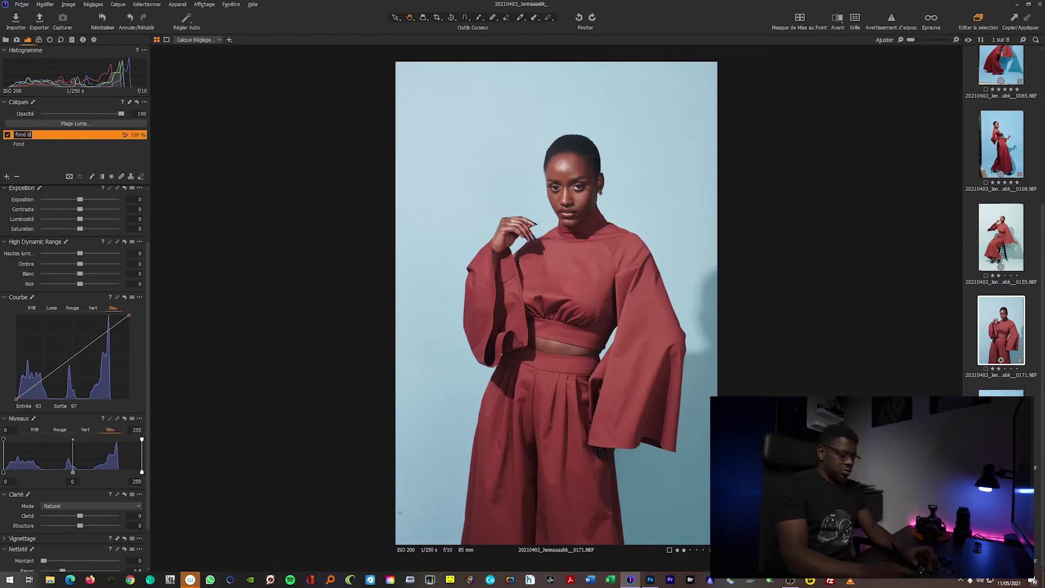
{"action": "type", "text": "bleu"}
{"action": "key", "text": "Return"}
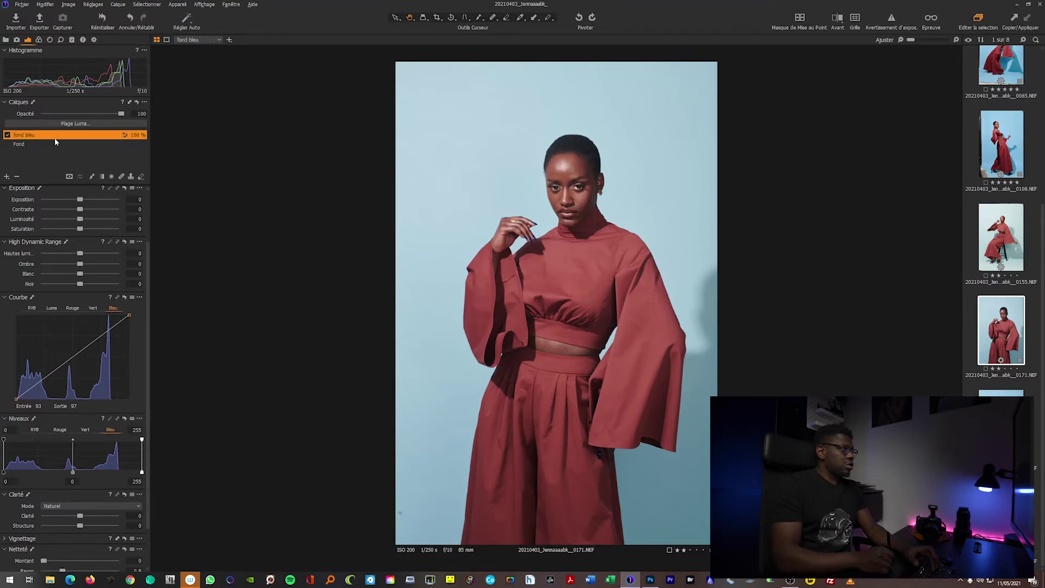
{"action": "left_click", "coordinate": [39, 40]}
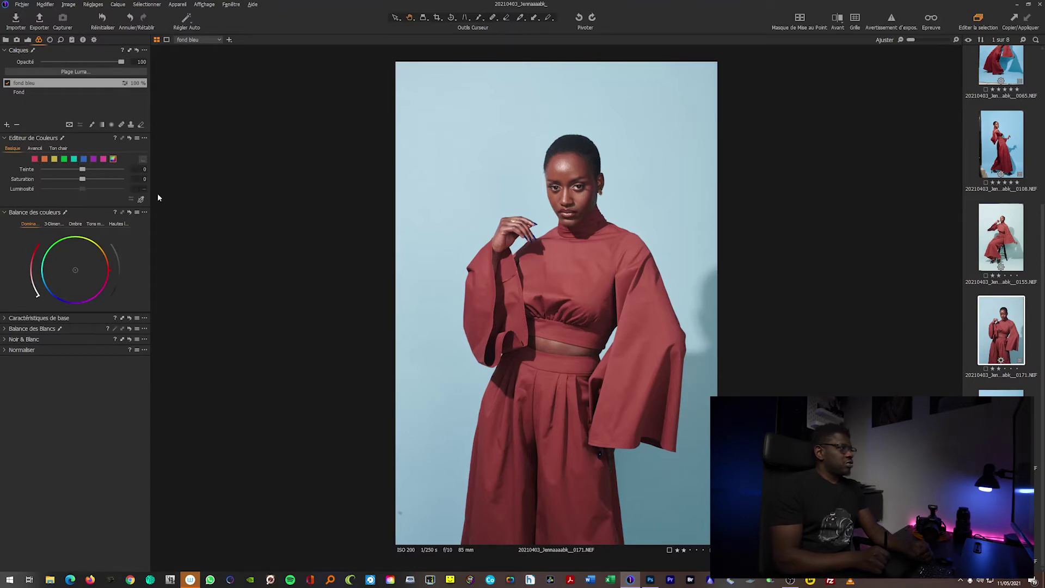
- Trial hue 30 and luminosity -17.9 on the backdrop's cyan range, then reset the values
{"action": "left_click", "coordinate": [141, 200]}
{"action": "left_click", "coordinate": [495, 177]}
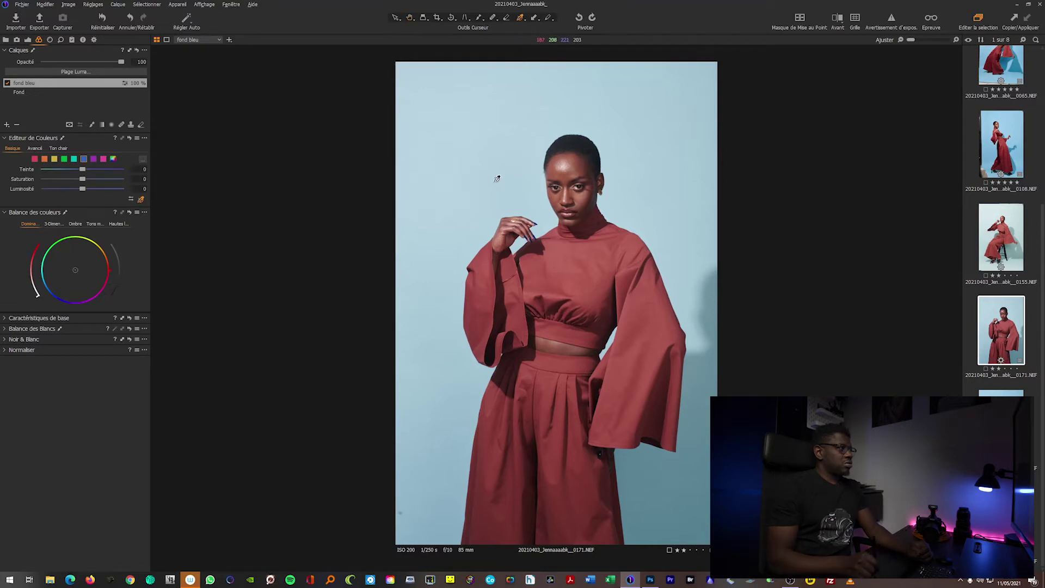
{"action": "left_click", "coordinate": [73, 158]}
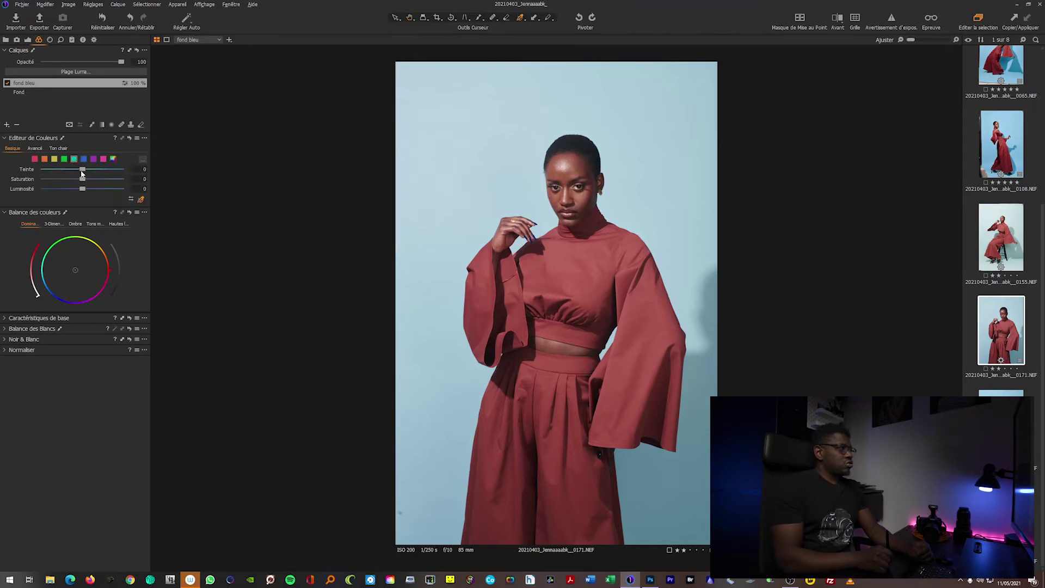
{"action": "left_click_drag", "start_coordinate": [83, 169], "coordinate": [160, 175]}
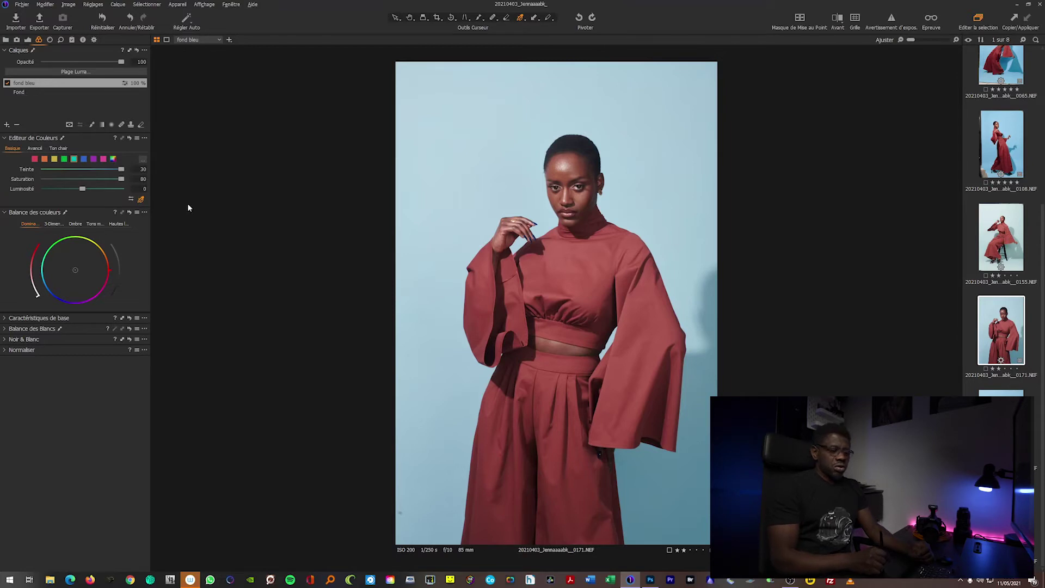
{"action": "left_click_drag", "start_coordinate": [82, 190], "coordinate": [68, 191]}
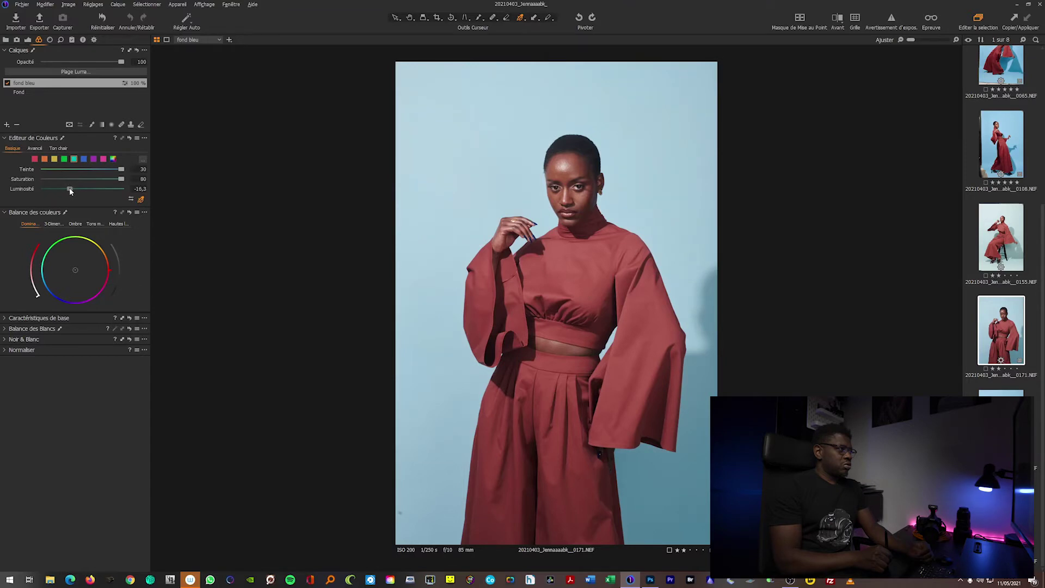
{"action": "left_click_drag", "start_coordinate": [70, 190], "coordinate": [67, 189]}
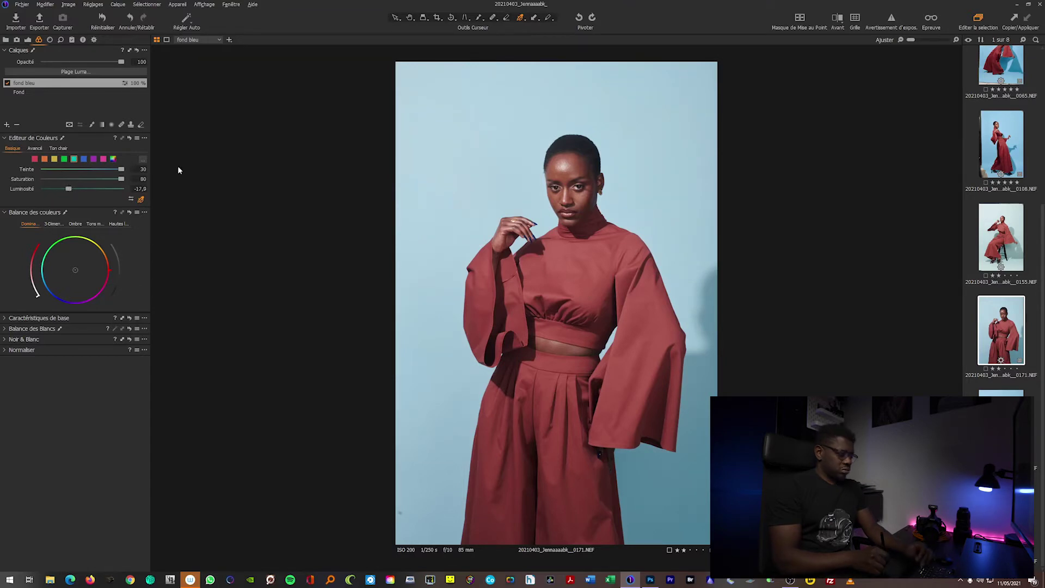
{"action": "left_click", "coordinate": [129, 139]}
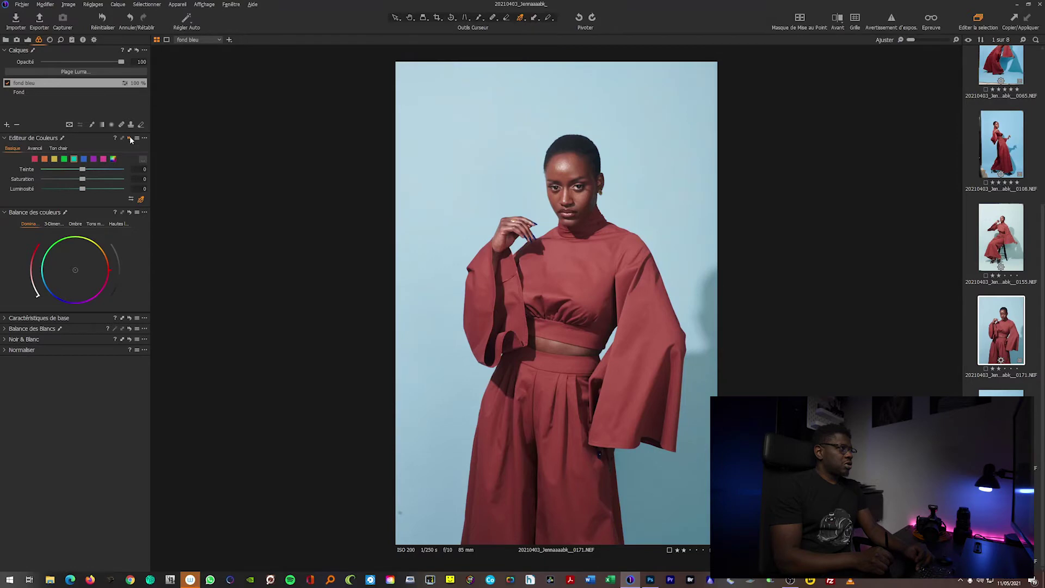
- Toggle the fond bleu layer's visibility to compare and review the cyan range
{"action": "left_click", "coordinate": [7, 83]}
{"action": "left_click", "coordinate": [8, 83]}
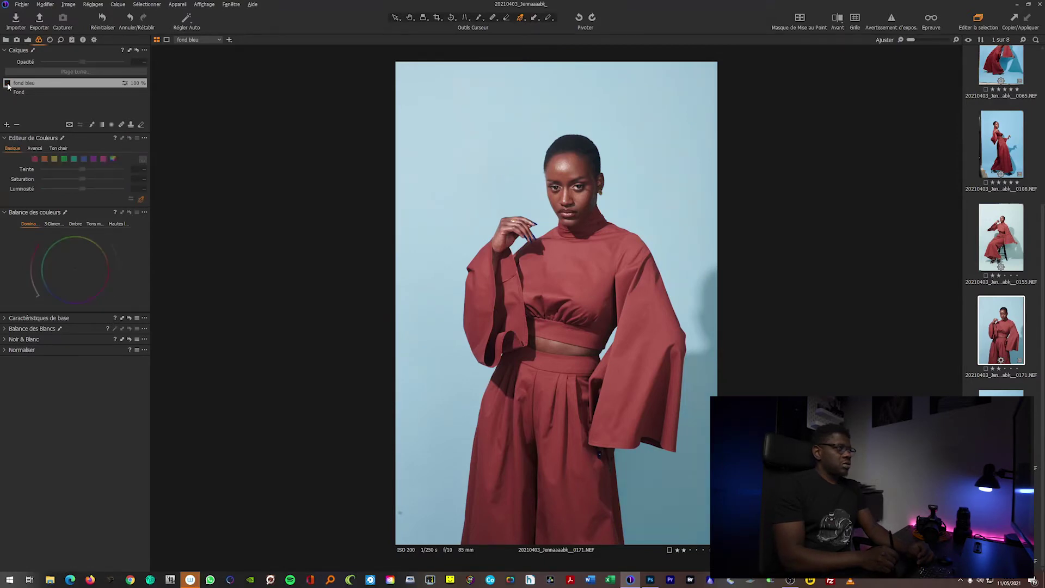
{"action": "left_click", "coordinate": [7, 83]}
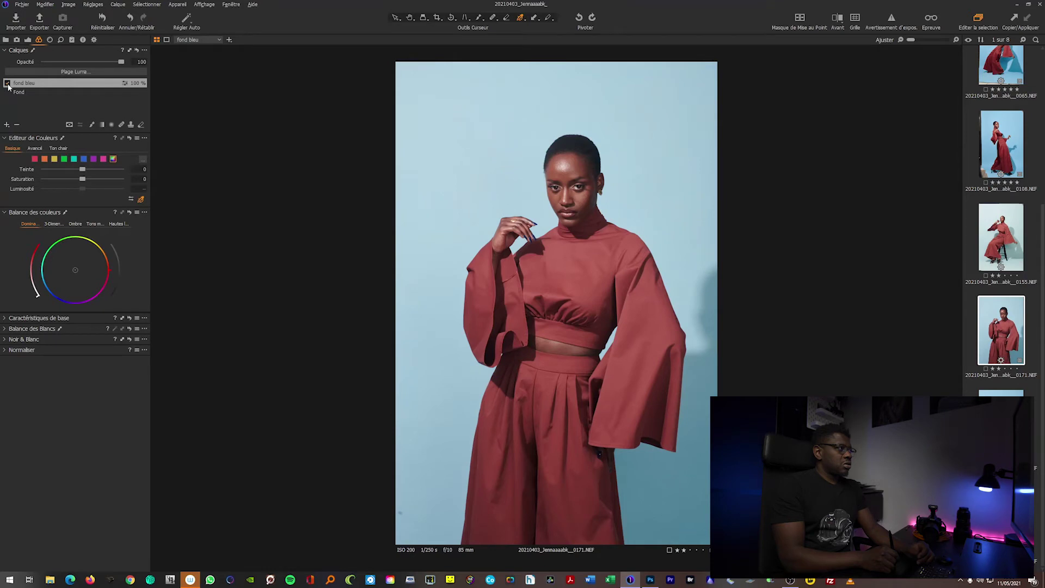
{"action": "left_click", "coordinate": [74, 159]}
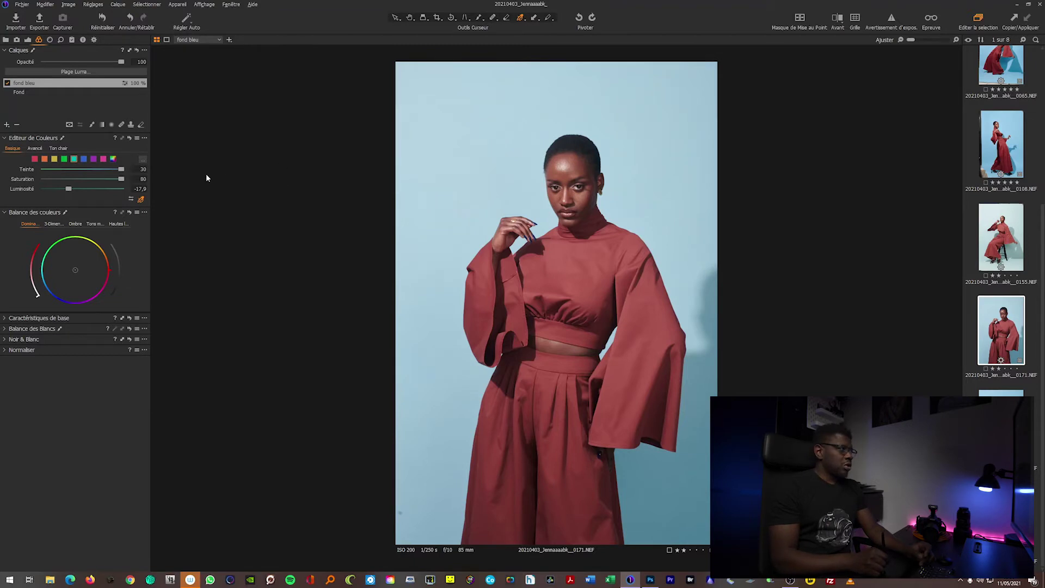
- Trial a 5.4 hue shift on the blue range, then re-target the blue swatch
{"action": "left_click", "coordinate": [84, 159]}
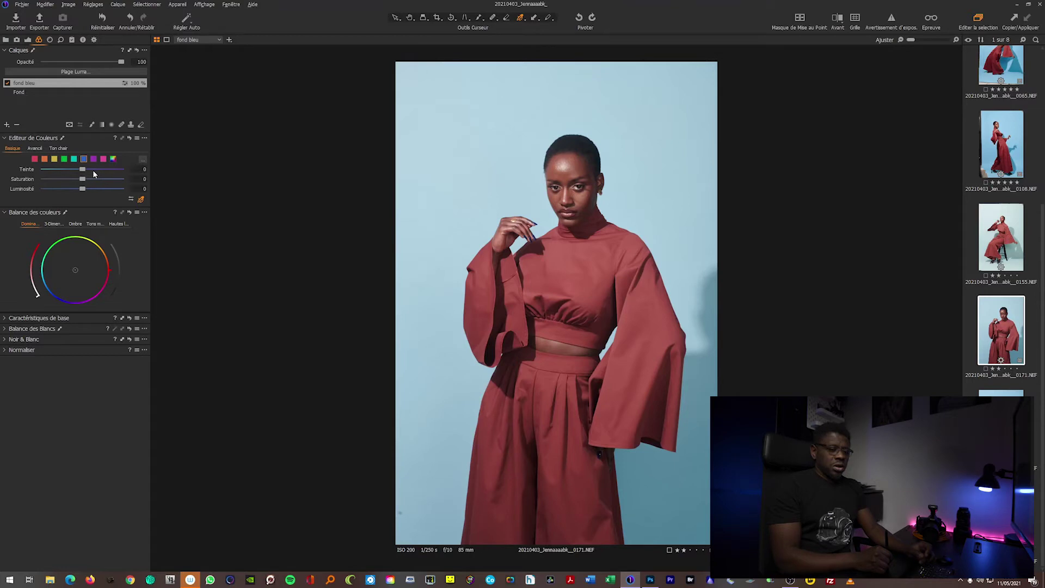
{"action": "left_click_drag", "start_coordinate": [82, 170], "coordinate": [85, 172]}
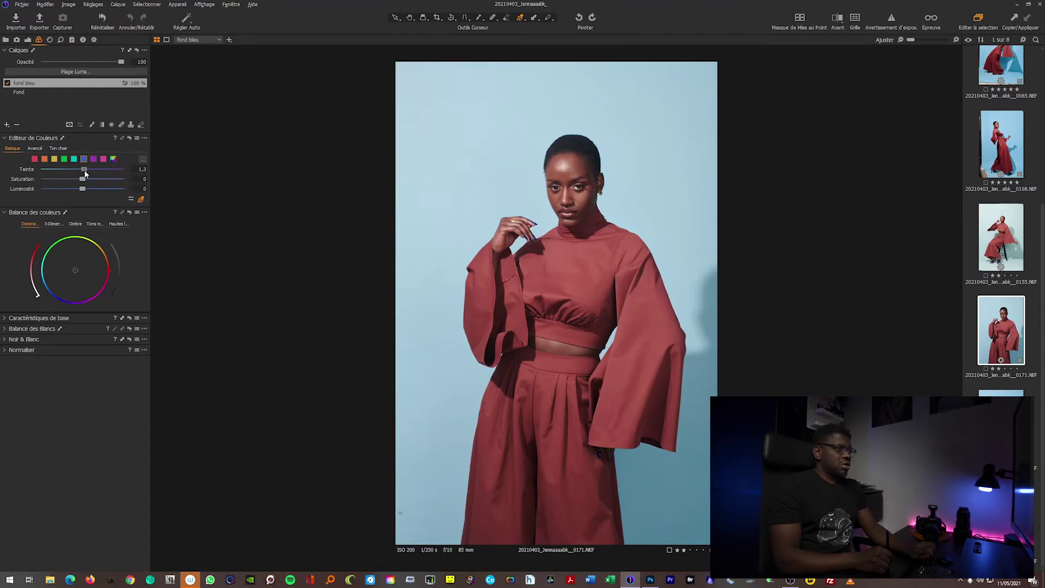
{"action": "left_click_drag", "start_coordinate": [91, 170], "coordinate": [90, 169]}
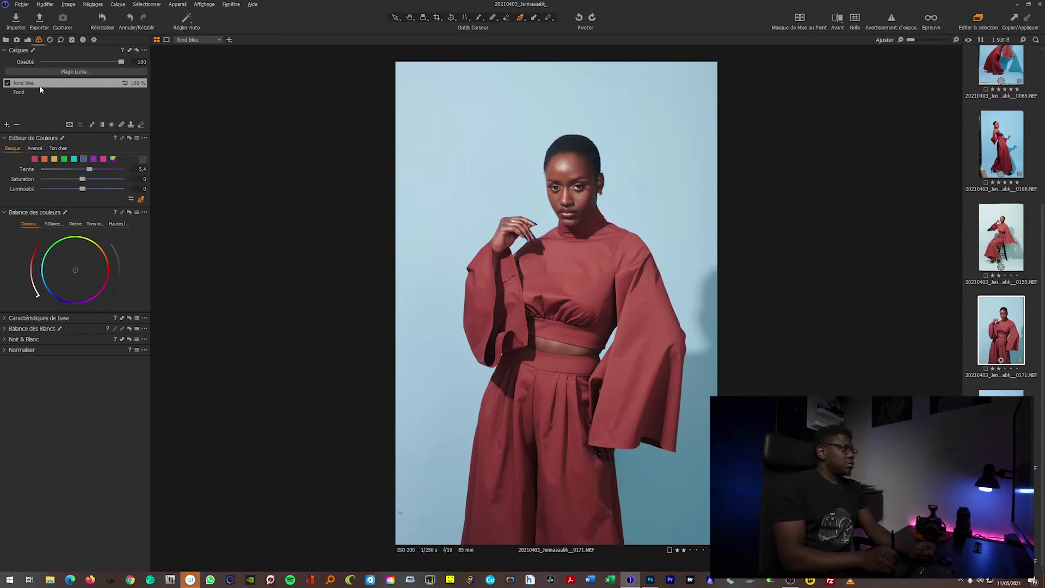
{"action": "left_click", "coordinate": [9, 83]}
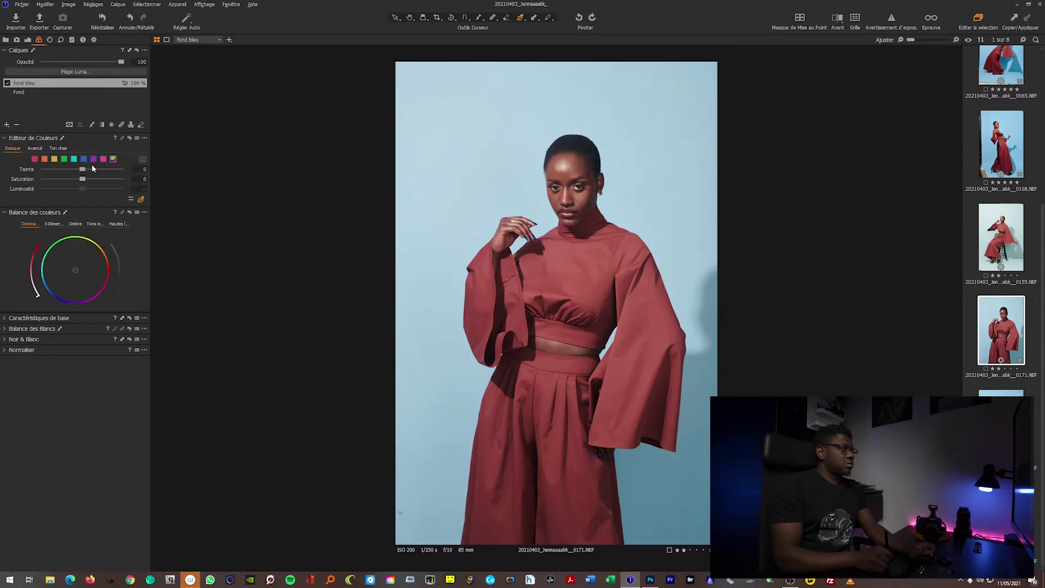
{"action": "left_click", "coordinate": [84, 159]}
- Add an adjustment layer setting the blue backdrop to hue 11,1, saturation 44,6, luminosity -5,8
{"action": "left_click", "coordinate": [8, 127]}
{"action": "left_click", "coordinate": [38, 139]}
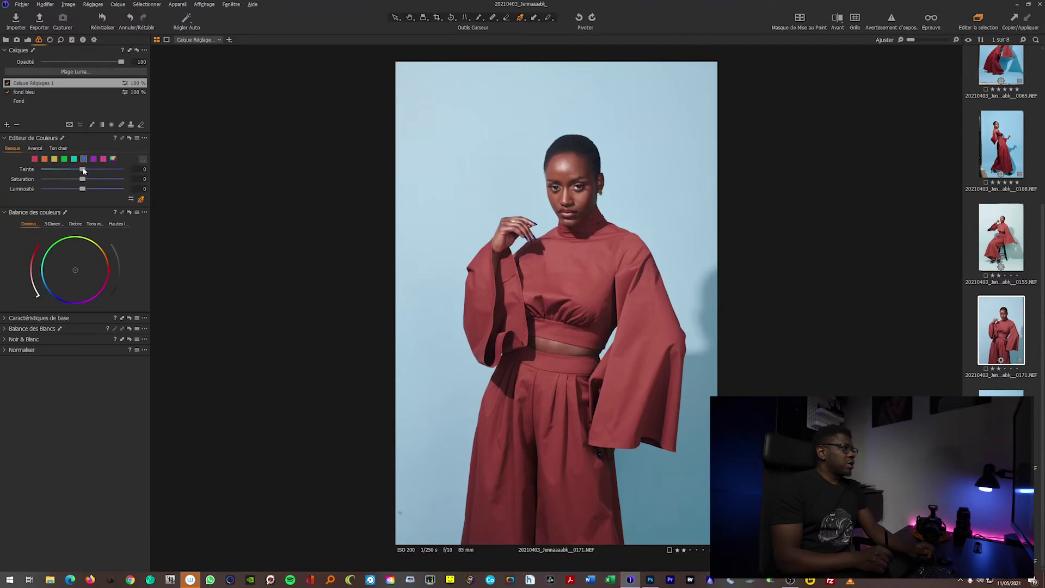
{"action": "left_click_drag", "start_coordinate": [88, 169], "coordinate": [110, 170]}
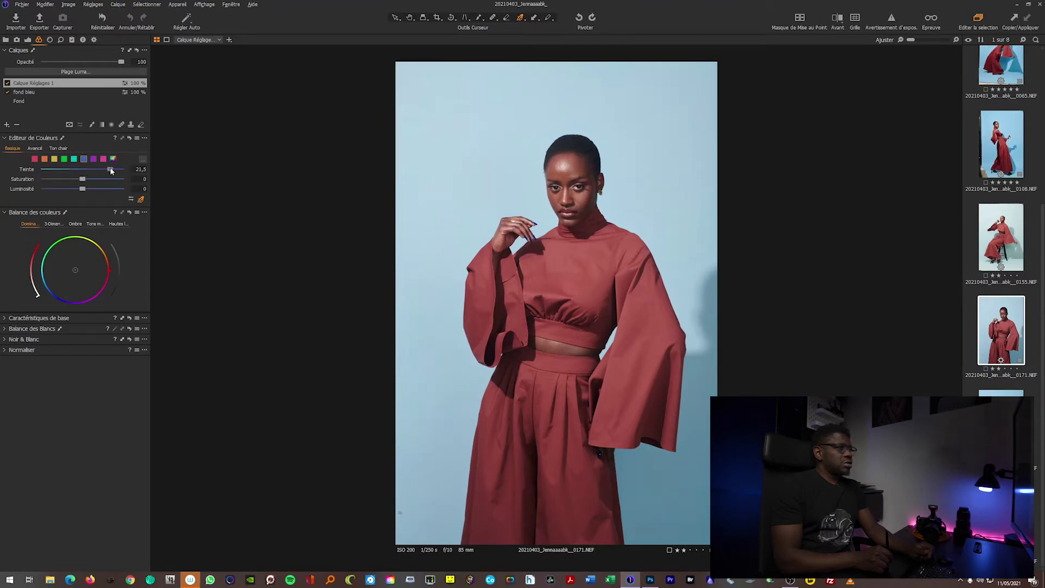
{"action": "mouse_move", "coordinate": [96, 171]}
{"action": "left_mouse_down"}
{"action": "mouse_move", "coordinate": [105, 171]}
{"action": "mouse_move", "coordinate": [97, 171]}
{"action": "left_mouse_up"}
{"action": "left_click_drag", "start_coordinate": [83, 180], "coordinate": [90, 179]}
{"action": "left_click_drag", "start_coordinate": [91, 180], "coordinate": [114, 181]}
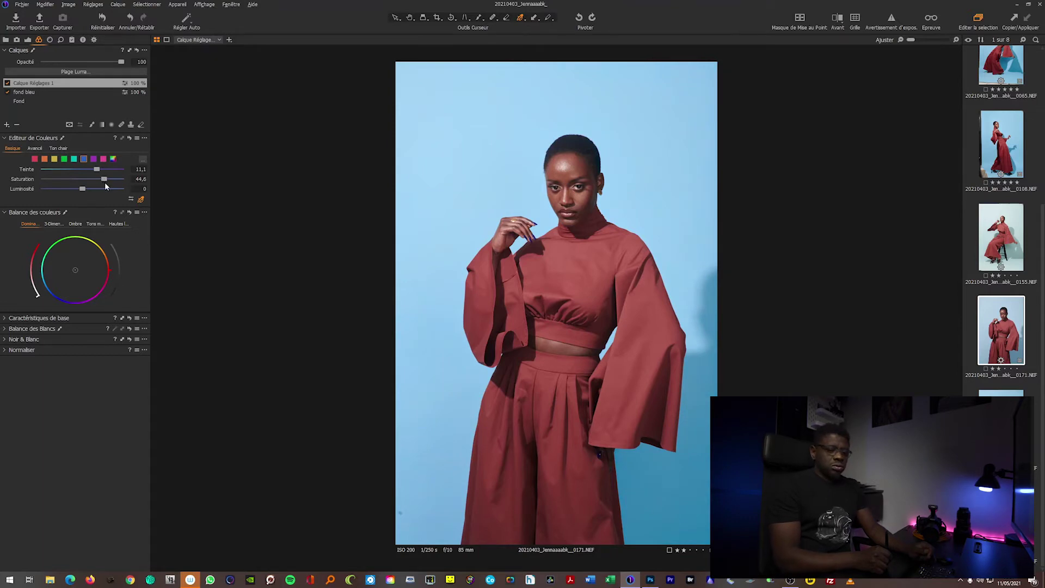
{"action": "left_click_drag", "start_coordinate": [82, 189], "coordinate": [79, 191]}
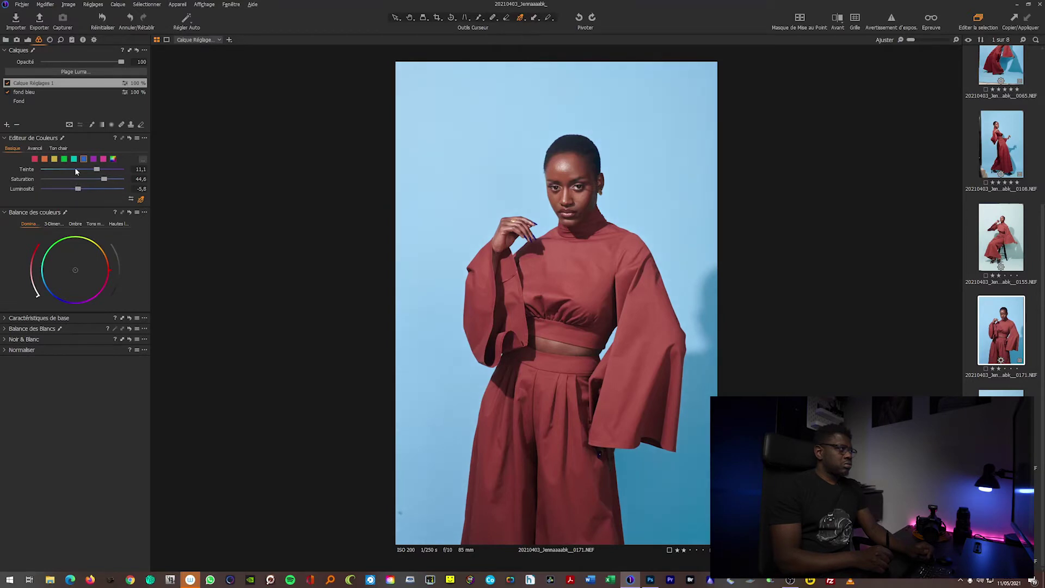
{"action": "left_click", "coordinate": [18, 93]}
{"action": "double_click", "coordinate": [36, 93]}
{"action": "right_click", "coordinate": [44, 93]}
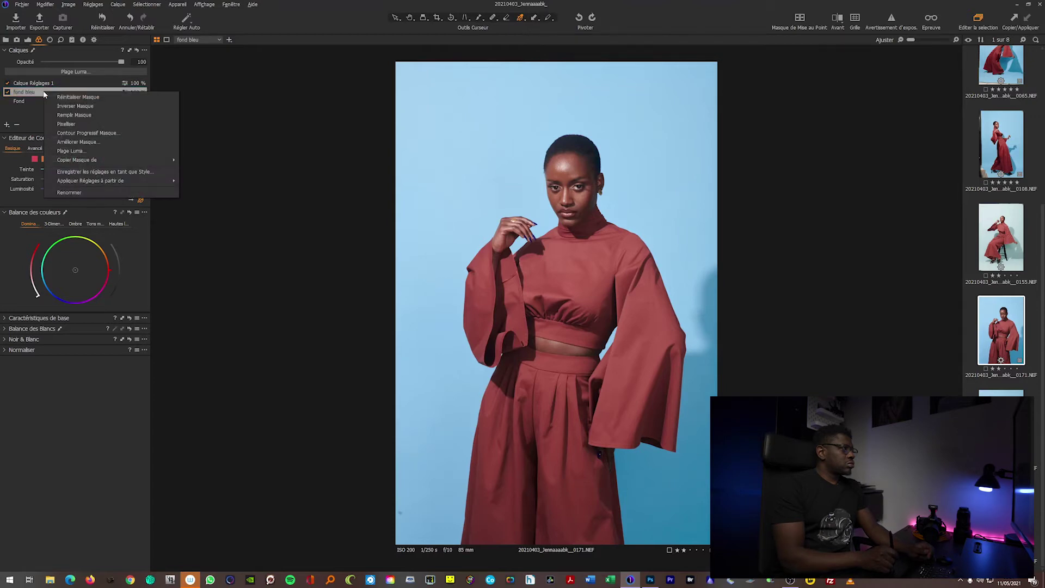
{"action": "left_click", "coordinate": [93, 115]}
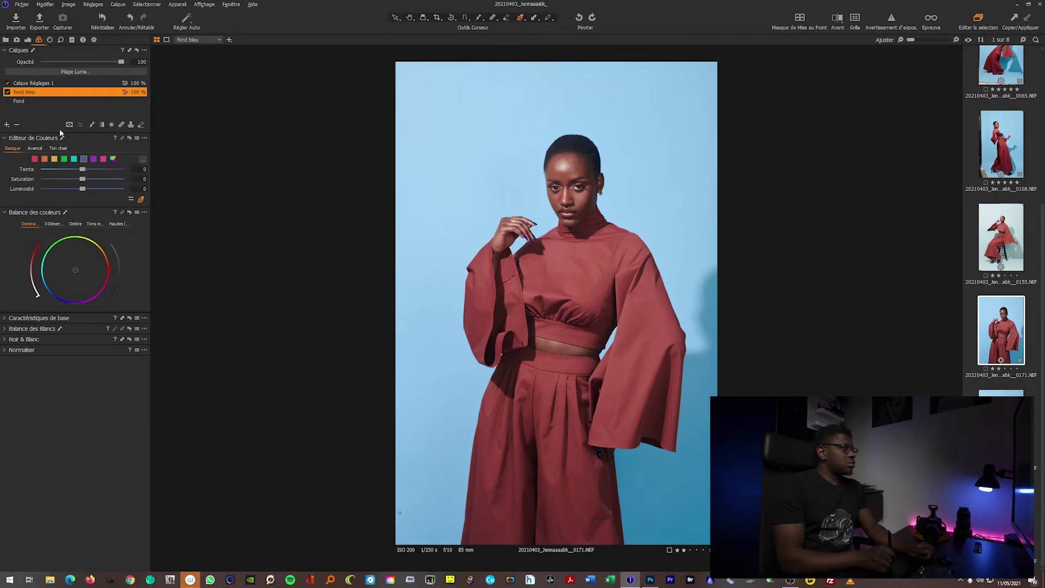
{"action": "left_click", "coordinate": [8, 94]}
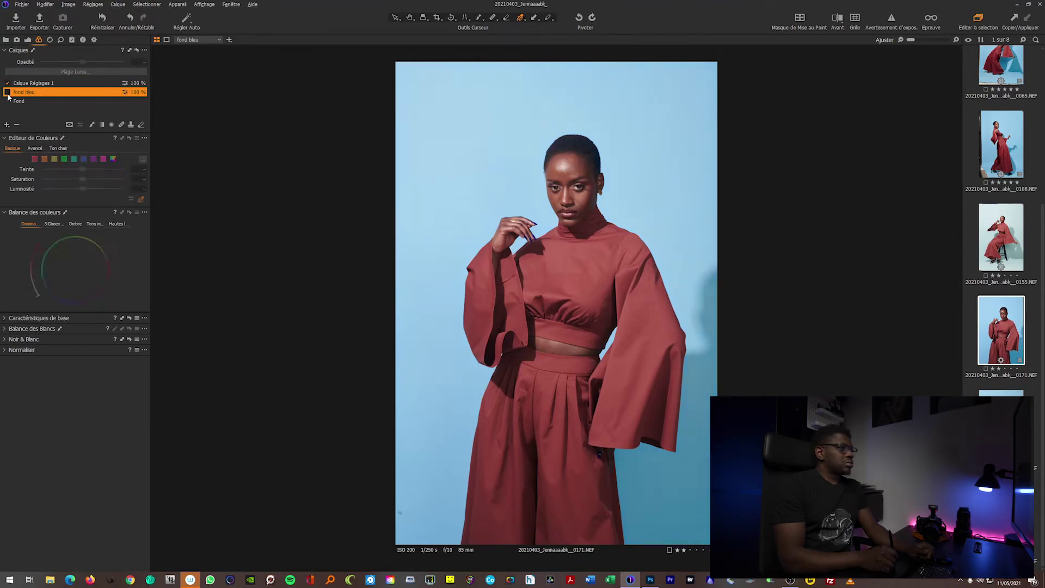
{"action": "left_click", "coordinate": [8, 83]}
{"action": "left_click", "coordinate": [7, 84]}
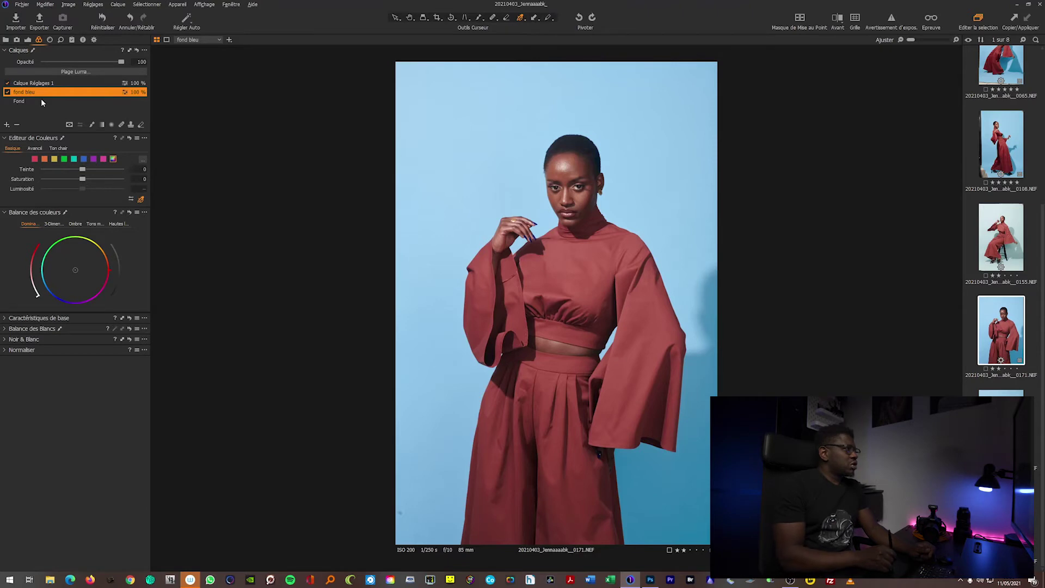
{"action": "left_click", "coordinate": [31, 83]}
- Rename the new adjustment layer to 'fond bleu 2'
{"action": "double_click", "coordinate": [32, 83]}
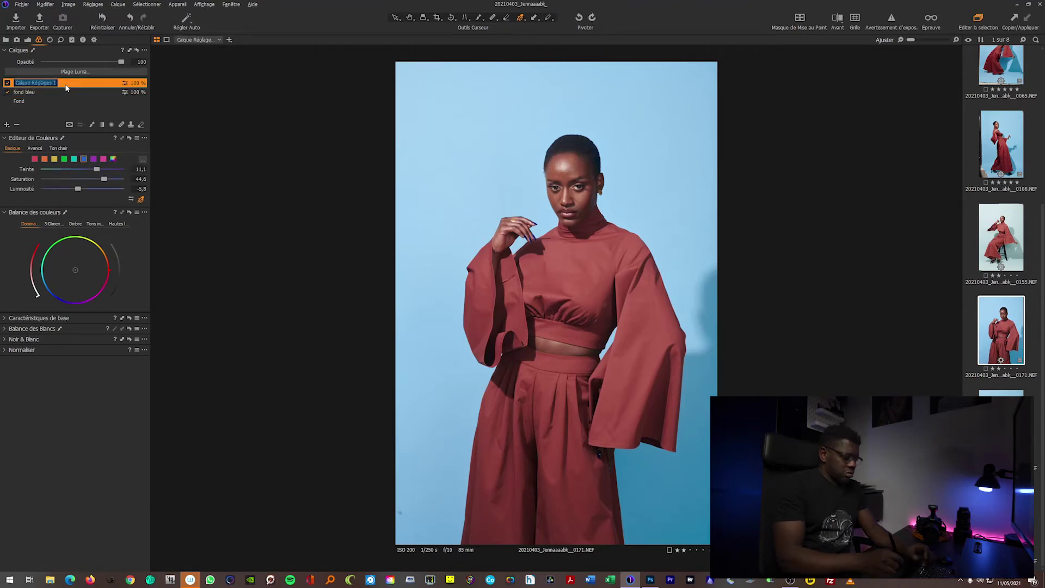
{"action": "type", "text": "fond bl"}
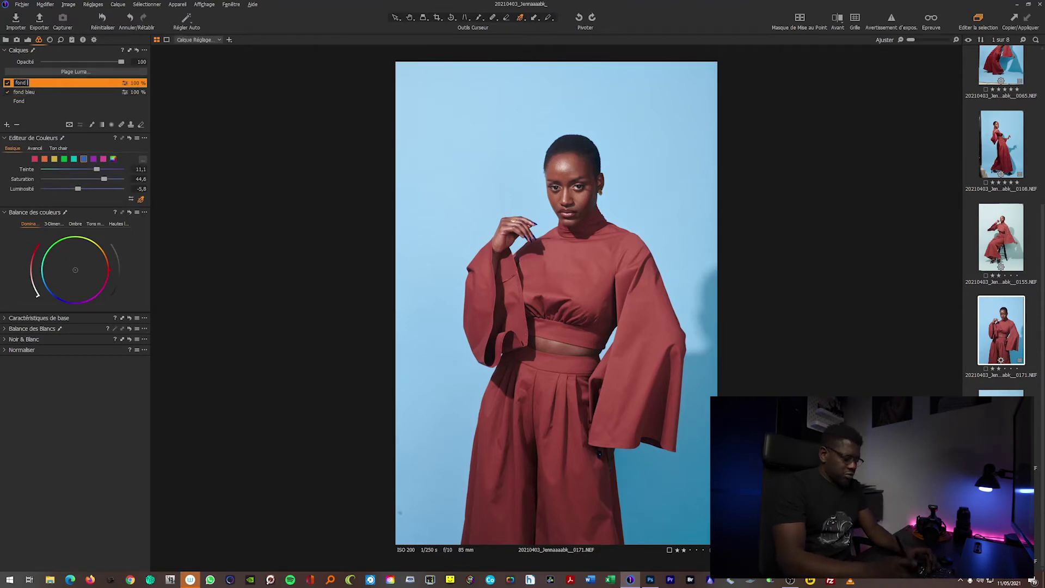
{"action": "type", "text": "eu 2"}
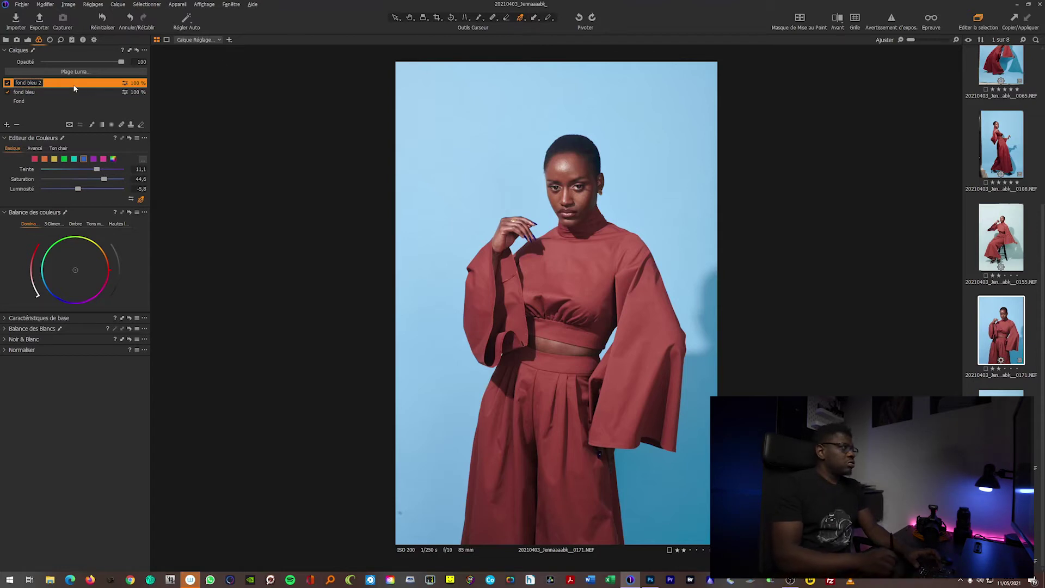
{"action": "left_click", "coordinate": [27, 92]}
{"action": "left_click", "coordinate": [48, 83]}
- Lower fond bleu 2's luminosity to -8,4, compare with the original, and pick the red range
{"action": "mouse_move", "coordinate": [78, 190]}
{"action": "left_mouse_down"}
{"action": "mouse_move", "coordinate": [89, 190]}
{"action": "mouse_move", "coordinate": [26, 189]}
{"action": "mouse_move", "coordinate": [75, 189]}
{"action": "left_mouse_up"}
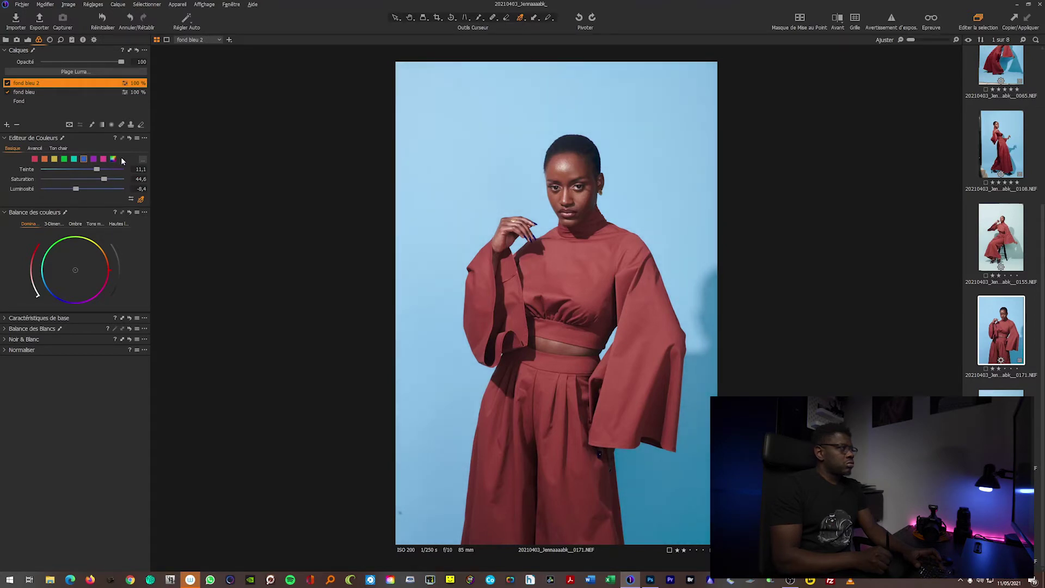
{"action": "left_click", "coordinate": [839, 22]}
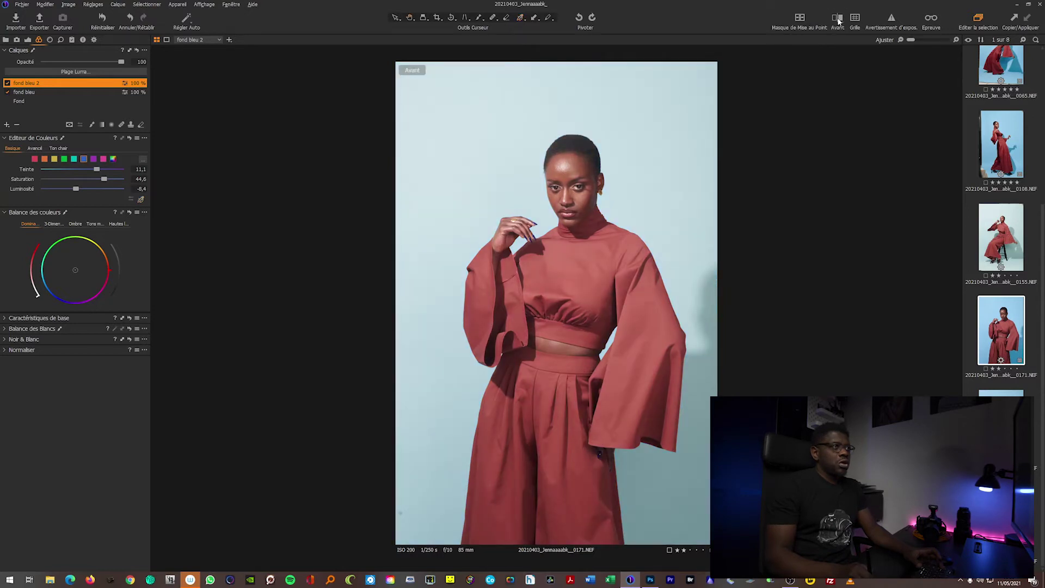
{"action": "left_click", "coordinate": [839, 22]}
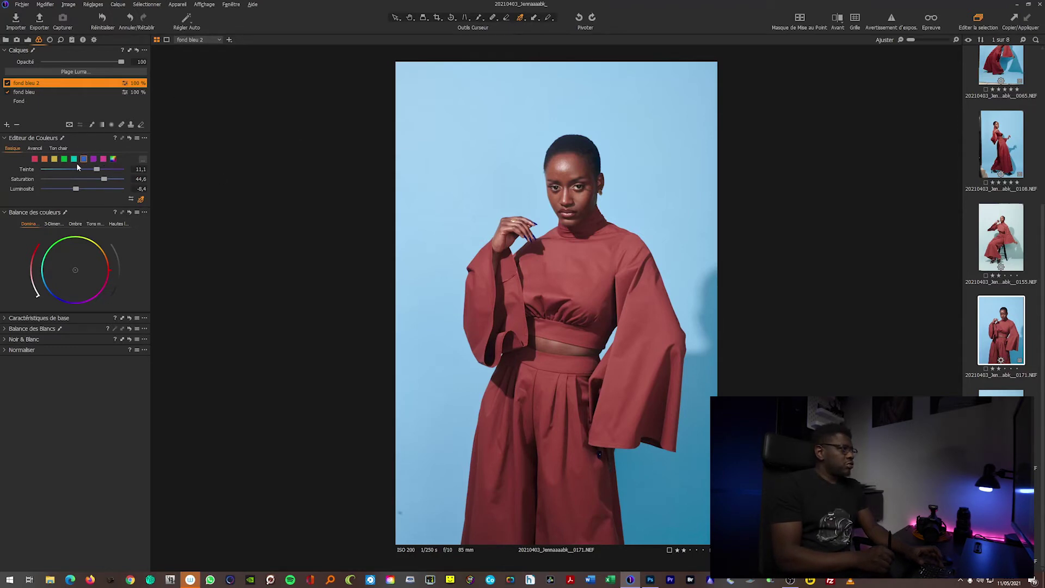
{"action": "left_click", "coordinate": [34, 159]}
{"action": "left_click", "coordinate": [7, 125]}
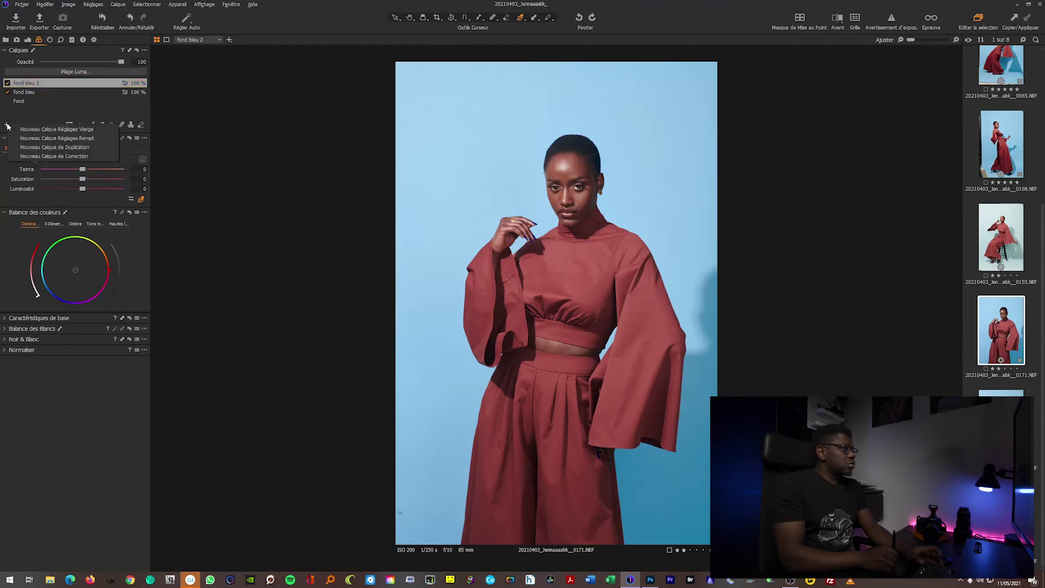
- Add a new filled adjustment layer named 'outfit'
{"action": "left_click", "coordinate": [42, 138]}
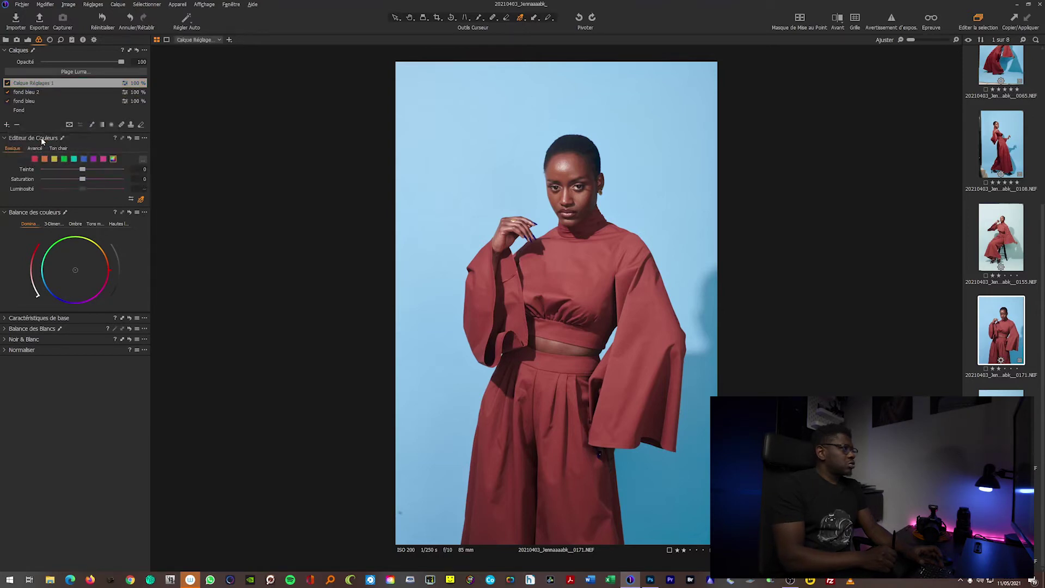
{"action": "double_click", "coordinate": [42, 85]}
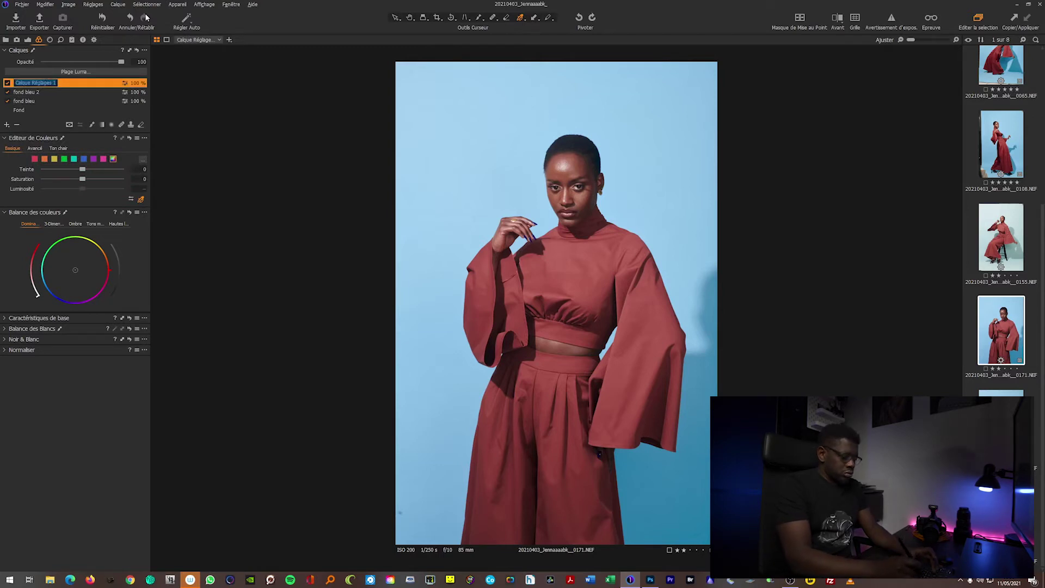
{"action": "type", "text": "outfit"}
{"action": "key", "text": "Return"}
{"action": "key", "text": "Return"}
- Raise the red outfit's saturation to 10,9 and check it at 100% and against the original
{"action": "left_click", "coordinate": [34, 159]}
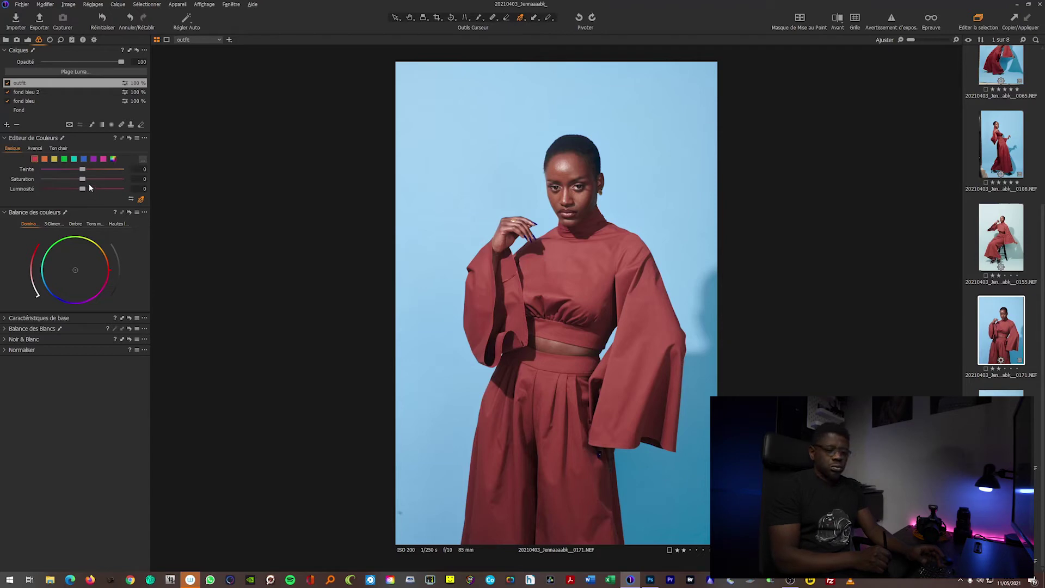
{"action": "left_click_drag", "start_coordinate": [83, 179], "coordinate": [86, 179]}
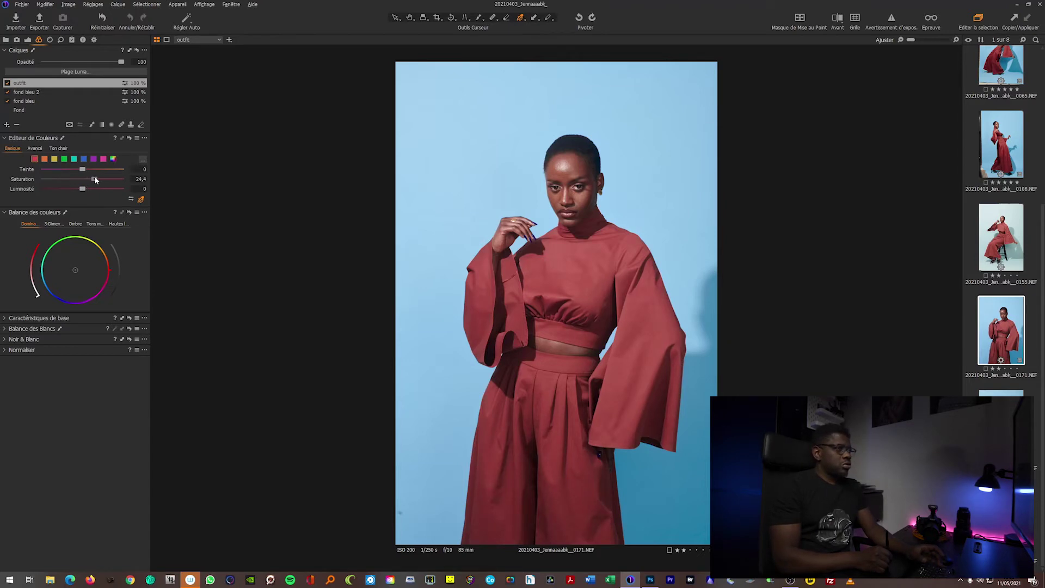
{"action": "left_click_drag", "start_coordinate": [95, 180], "coordinate": [94, 181]}
{"action": "left_click_drag", "start_coordinate": [92, 179], "coordinate": [85, 182]}
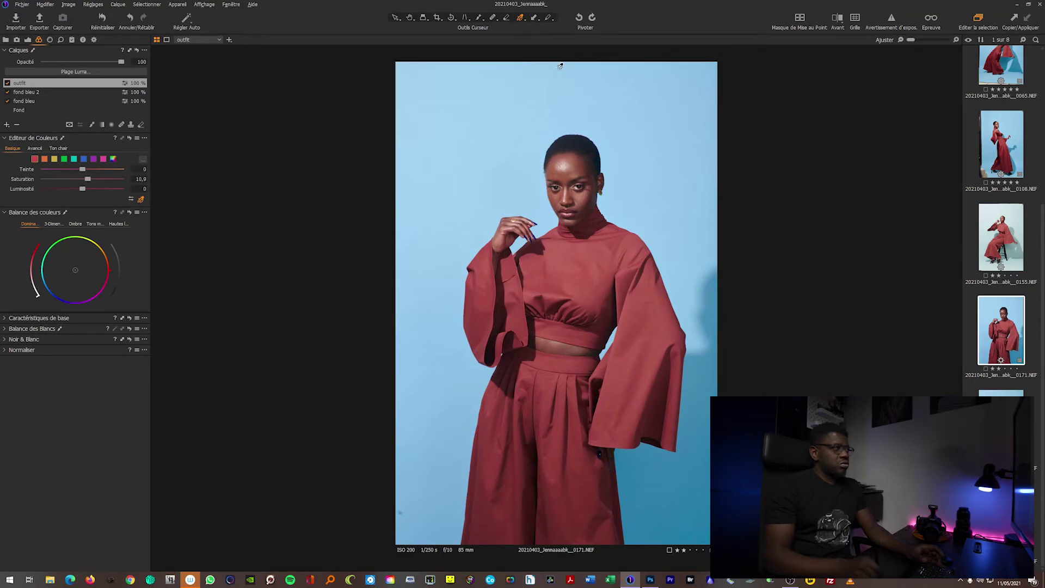
{"action": "left_click", "coordinate": [130, 139]}
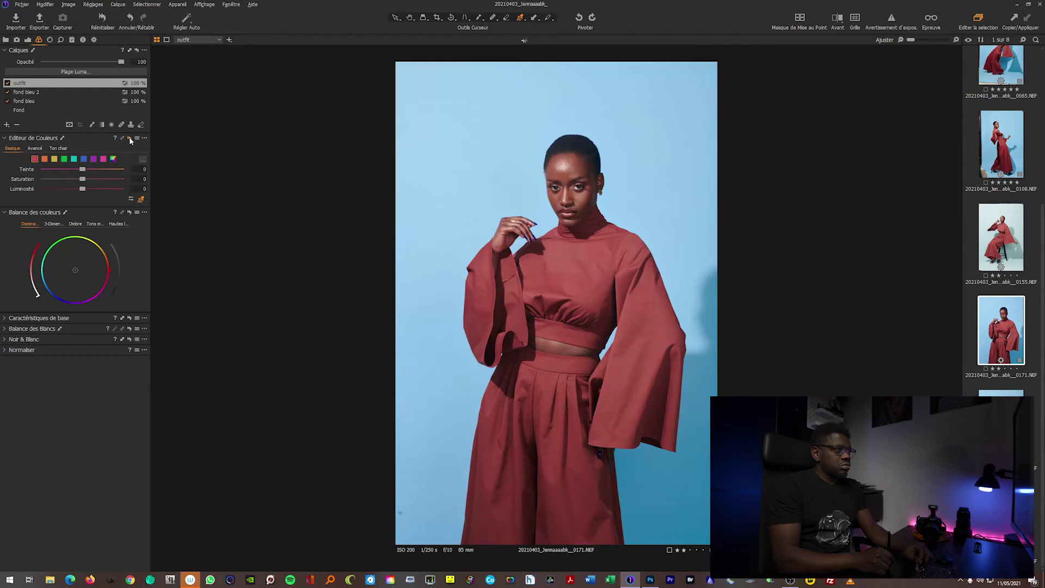
{"action": "left_click", "coordinate": [129, 138]}
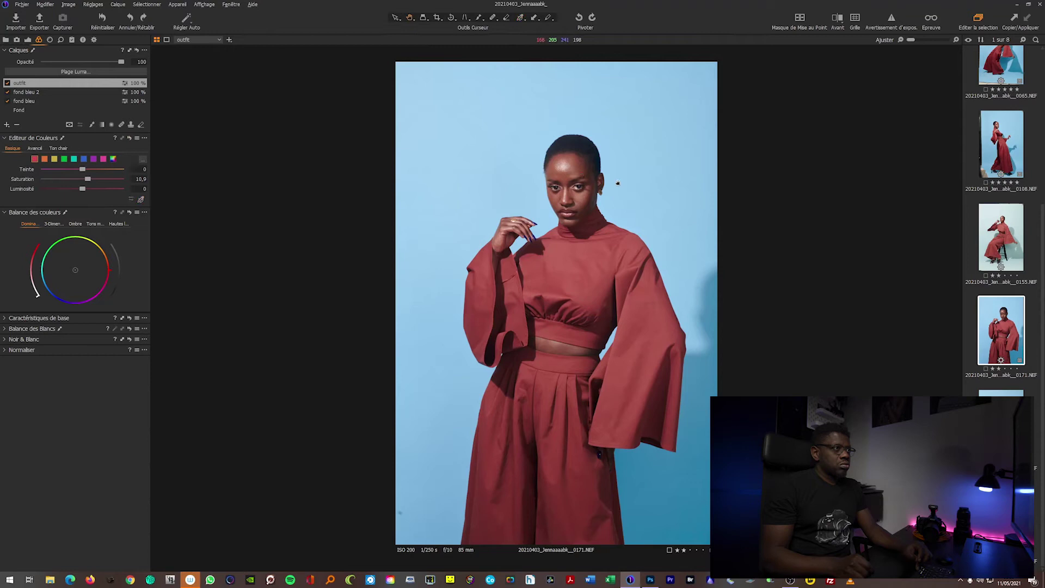
{"action": "left_click", "coordinate": [580, 186]}
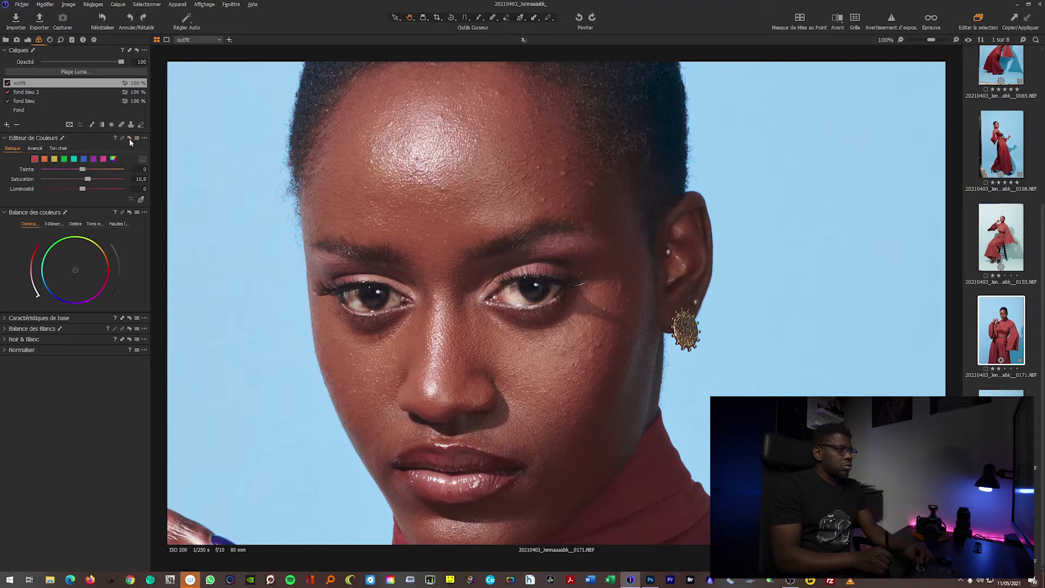
{"action": "left_click", "coordinate": [487, 235]}
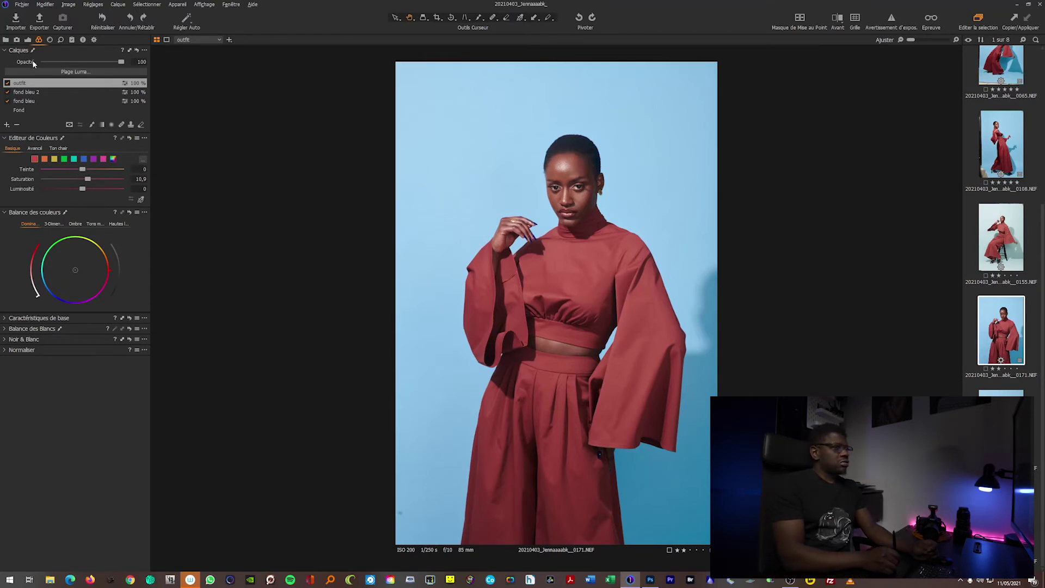
- On the fond bleu layer, raise the blue range saturation to 11,8
{"action": "left_click", "coordinate": [839, 19]}
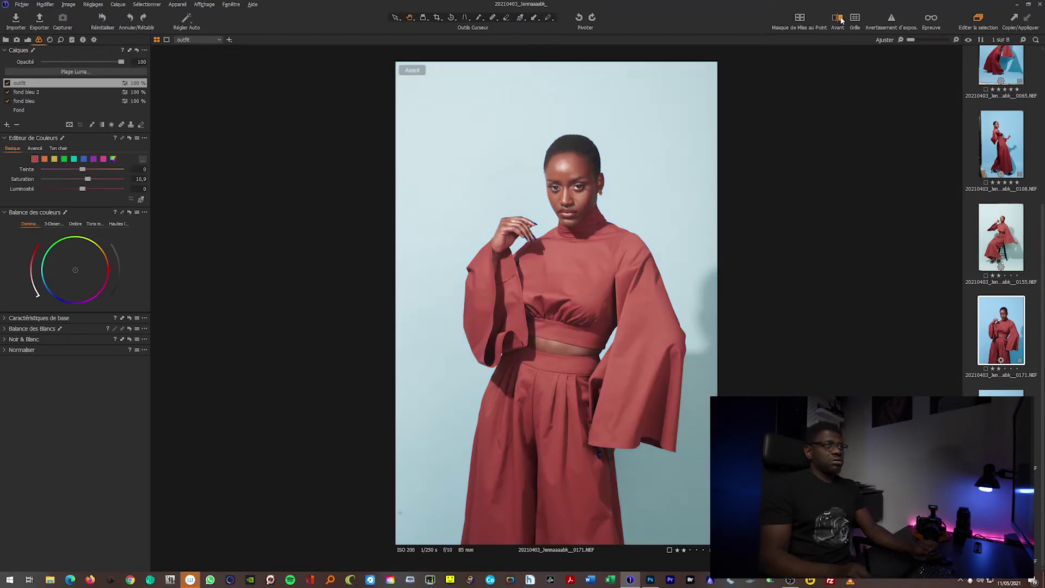
{"action": "left_click", "coordinate": [839, 21]}
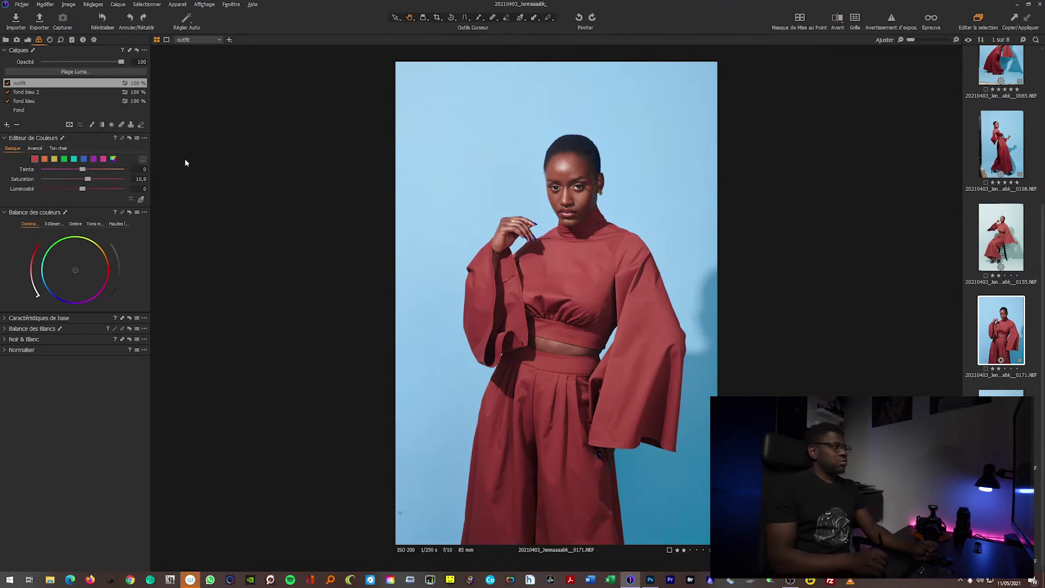
{"action": "left_click", "coordinate": [28, 101]}
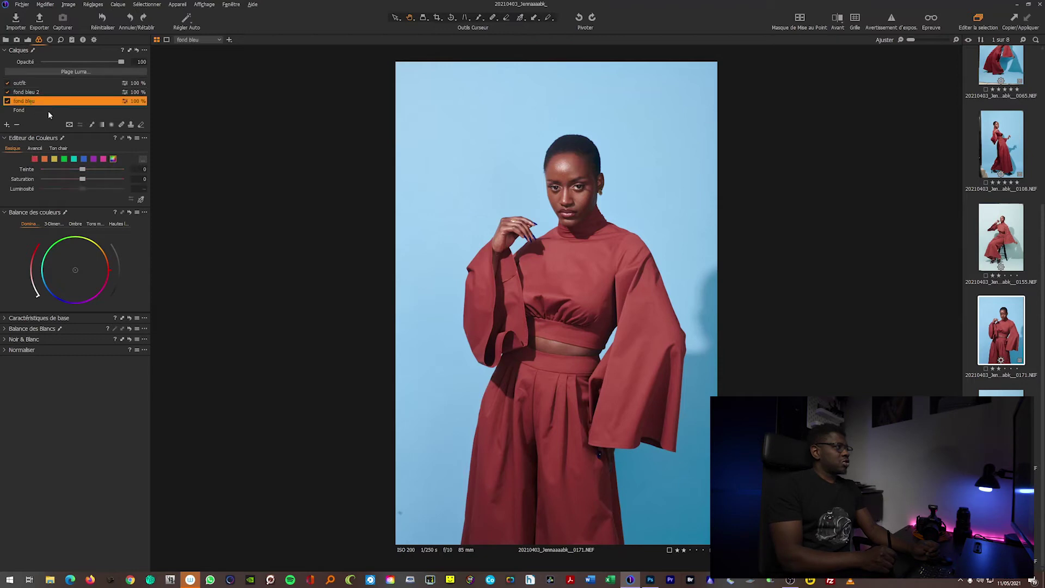
{"action": "left_click", "coordinate": [74, 159]}
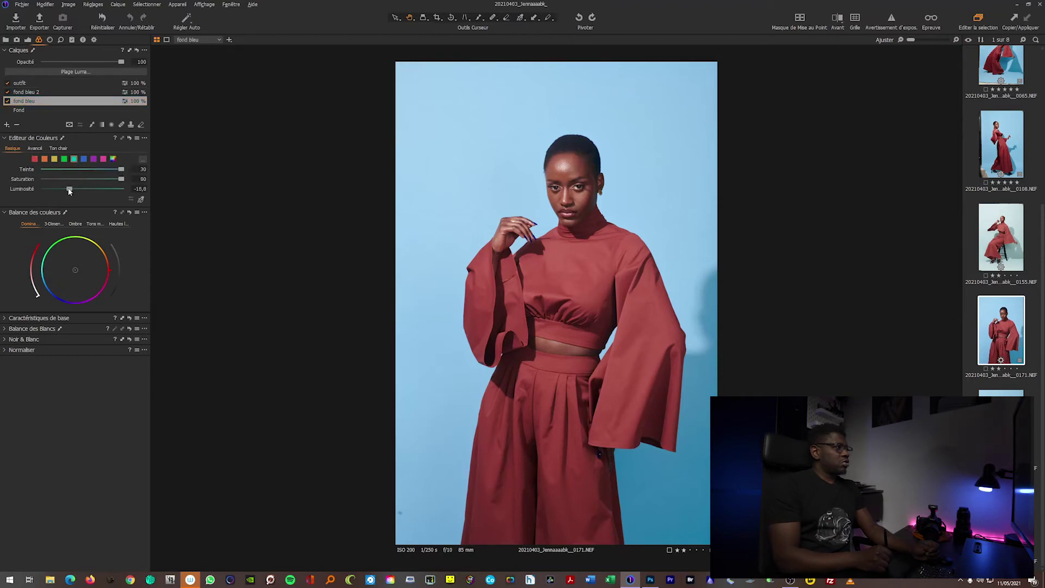
{"action": "left_click", "coordinate": [83, 159]}
{"action": "left_click_drag", "start_coordinate": [82, 179], "coordinate": [90, 181]}
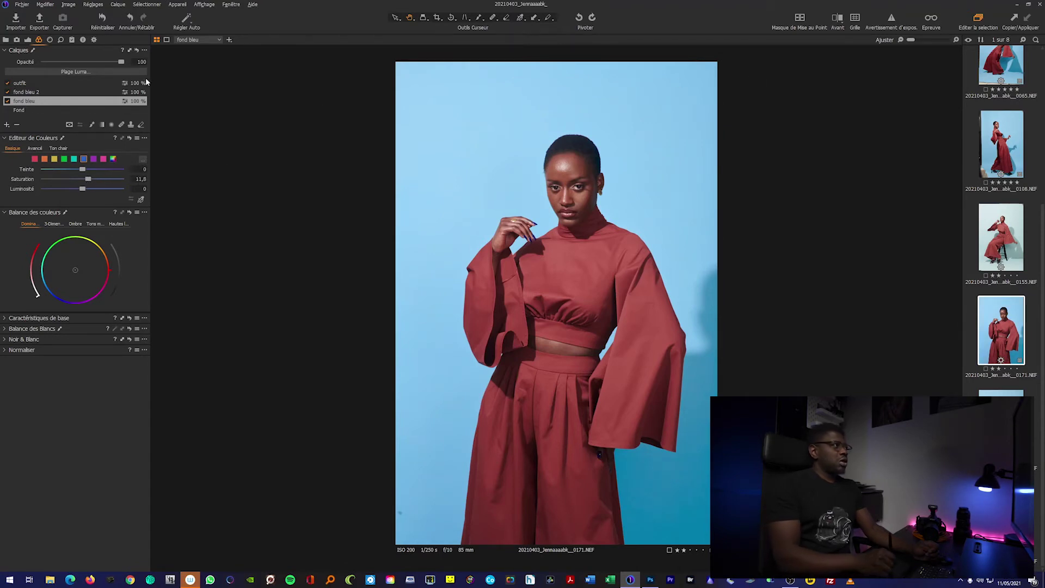
{"action": "left_click", "coordinate": [94, 40]}
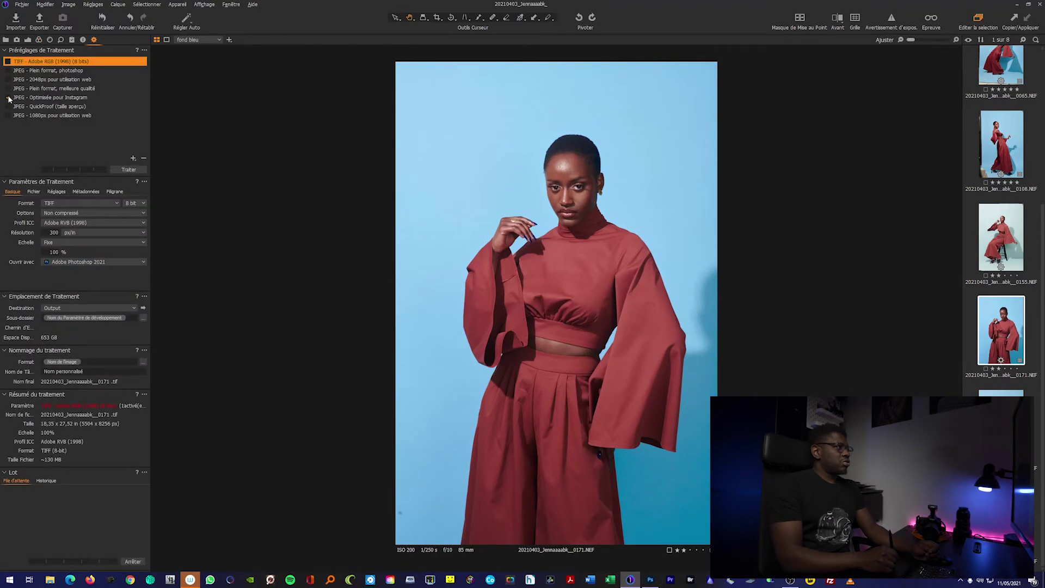
- Enable the TIFF Adobe RGB (1998) 8-bit process recipe
{"action": "left_click", "coordinate": [8, 61]}
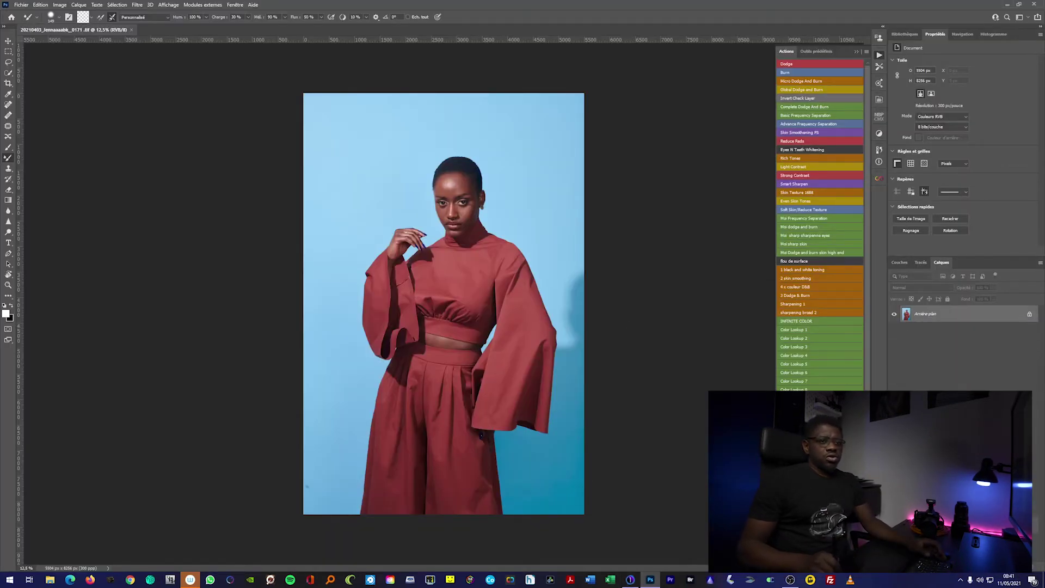
- Duplicate the background layer and ready a smaller Spot Healing Brush zoomed on the head
{"action": "key", "text": "ctrl+j"}
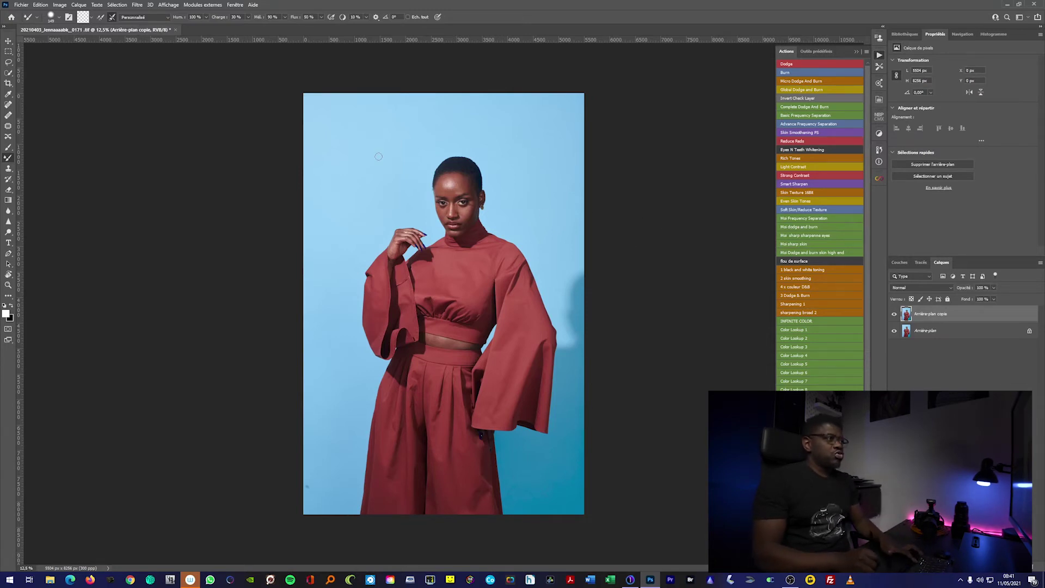
{"action": "left_click", "coordinate": [8, 105]}
{"action": "left_click", "coordinate": [489, 179], "text": "ctrl"}
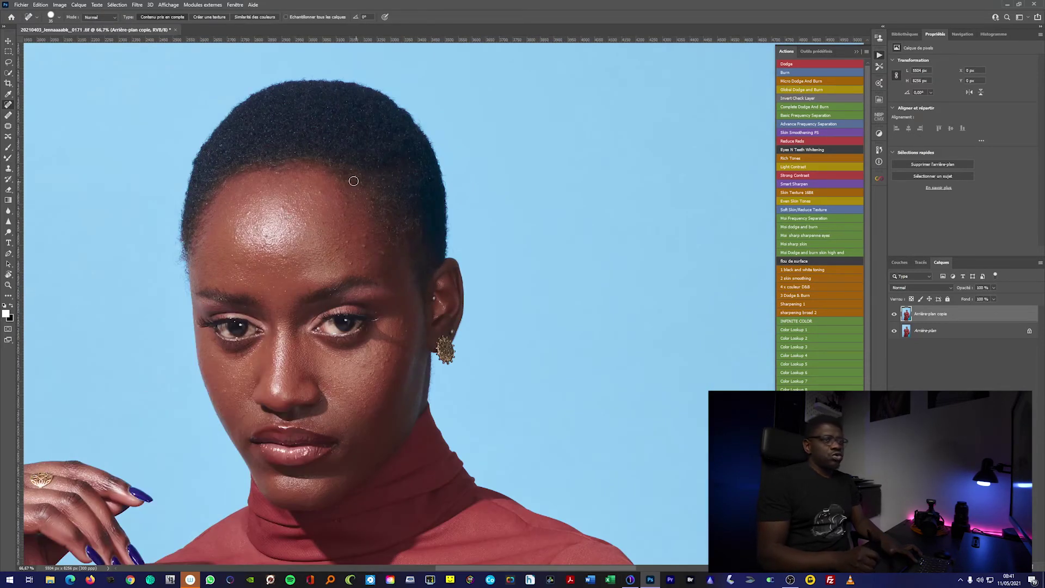
{"action": "left_click_drag", "start_coordinate": [359, 182], "coordinate": [324, 196]}
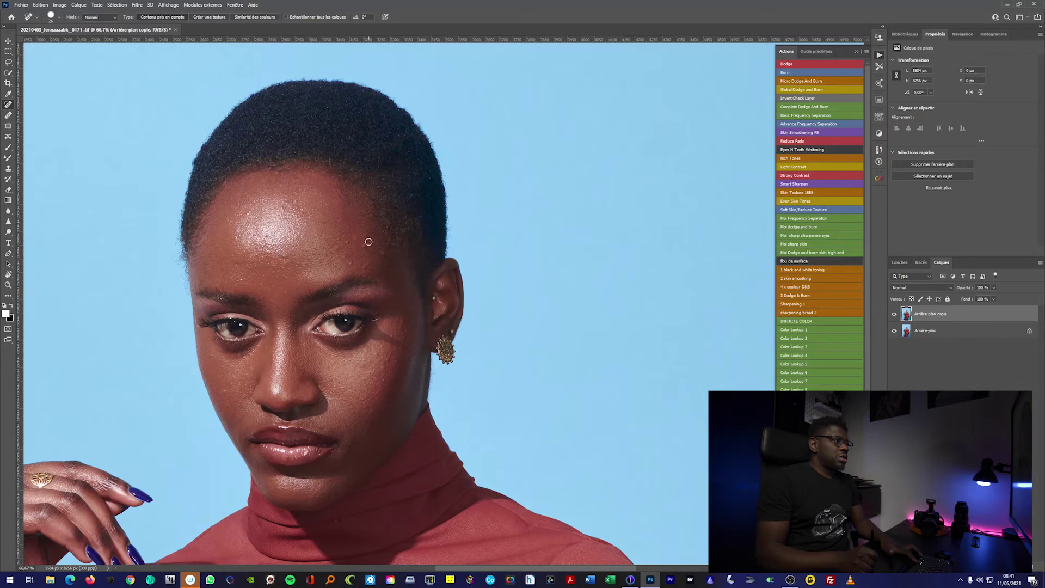
- Heal the small blemishes across the forehead
{"action": "left_click_drag", "start_coordinate": [367, 262], "coordinate": [369, 268]}
{"action": "left_click", "coordinate": [347, 253]}
{"action": "left_click_drag", "start_coordinate": [345, 236], "coordinate": [338, 237]}
{"action": "left_click", "coordinate": [283, 209]}
{"action": "left_click", "coordinate": [293, 208]}
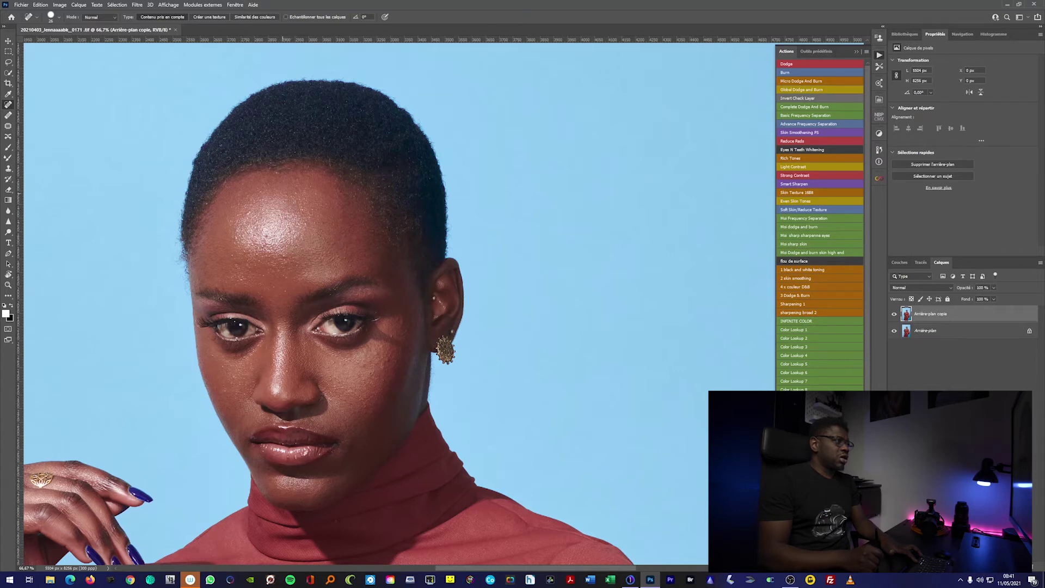
{"action": "left_click", "coordinate": [284, 258]}
{"action": "left_click", "coordinate": [314, 237]}
{"action": "left_click", "coordinate": [237, 268]}
- Review the chin, collar and eyes, zoom out, and run the Global Dodge and Burn action
{"action": "scroll", "coordinate": [356, 242], "scroll_direction": "up", "scroll_amount": 2}
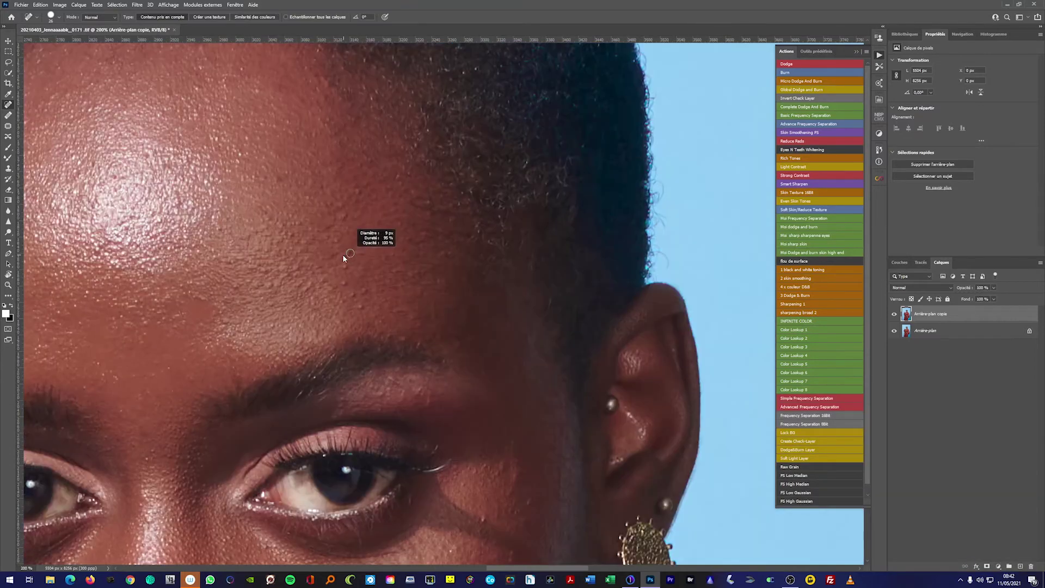
{"action": "scroll", "coordinate": [328, 295], "scroll_direction": "down", "scroll_amount": 1}
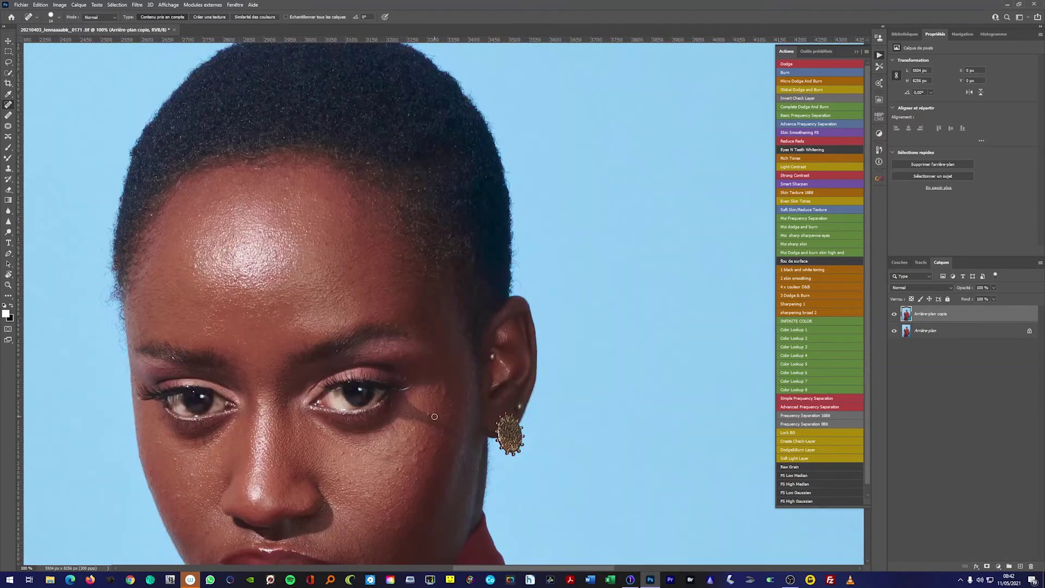
{"action": "scroll", "coordinate": [425, 348], "scroll_direction": "down", "scroll_amount": 3}
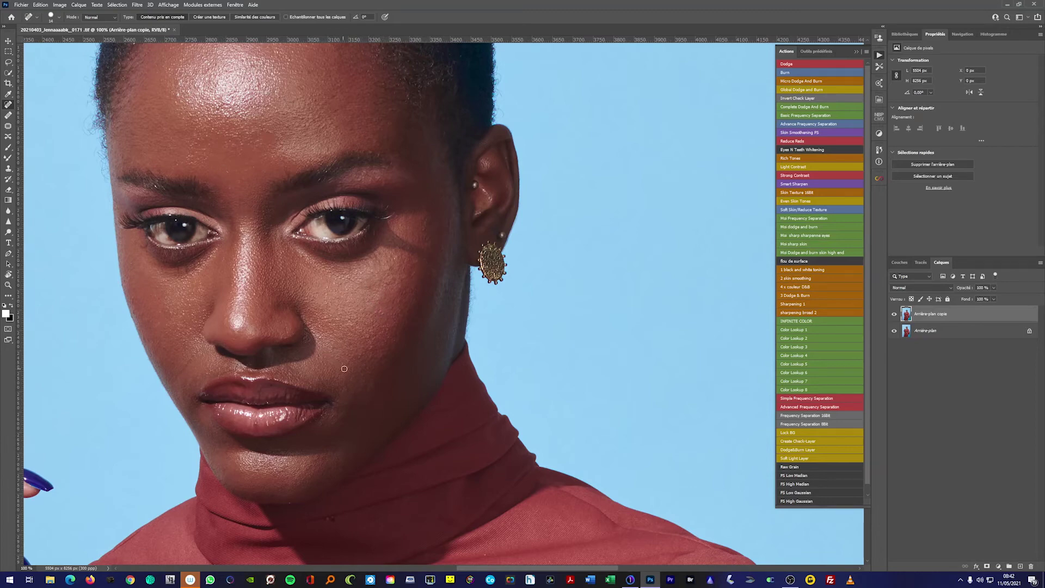
{"action": "left_click_drag", "start_coordinate": [308, 504], "coordinate": [428, 253]}
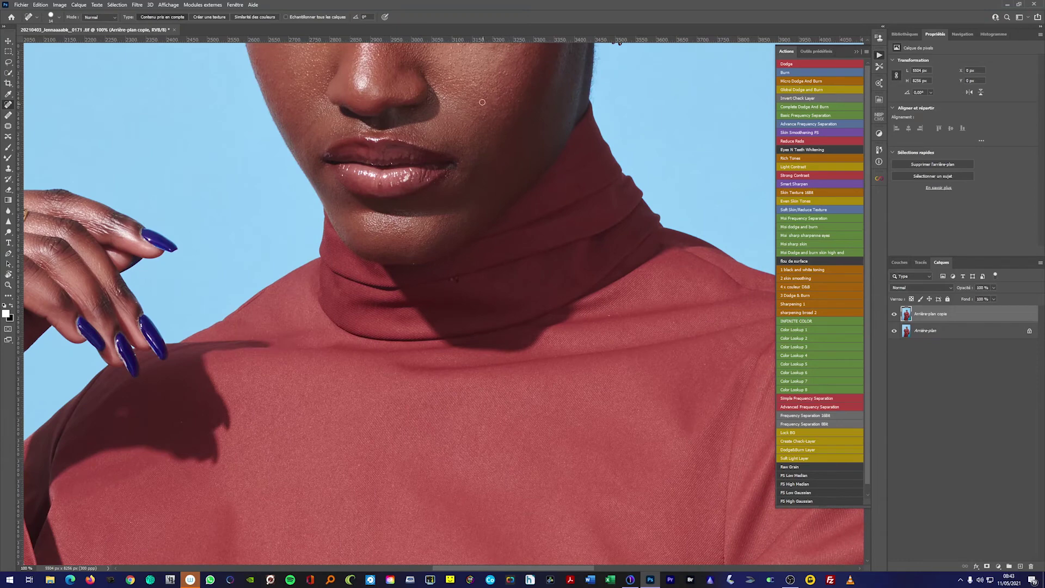
{"action": "left_click_drag", "start_coordinate": [453, 136], "coordinate": [480, 326]}
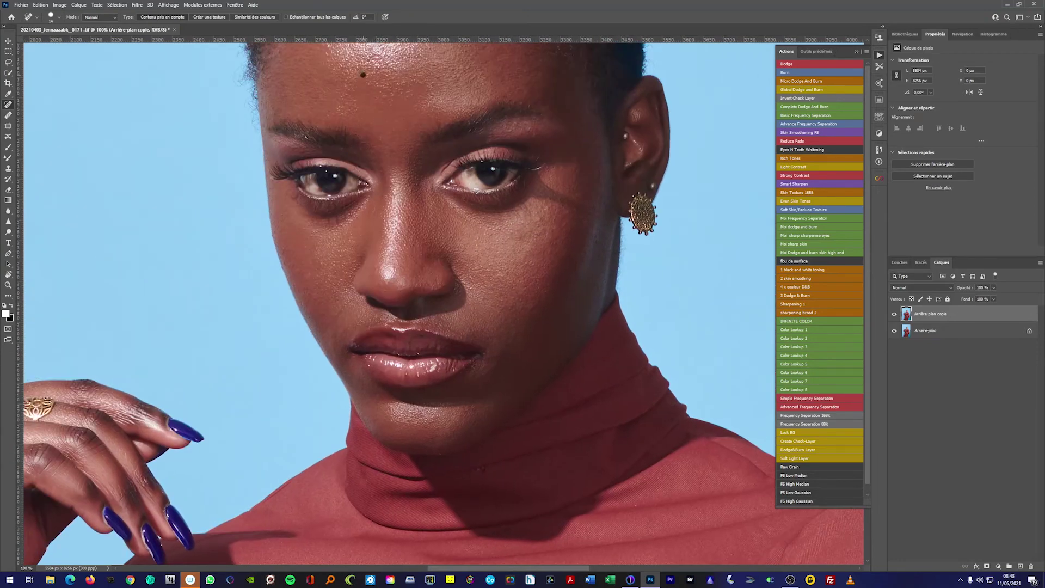
{"action": "key", "text": "ctrl+minus"}
{"action": "key", "text": "ctrl+minus"}
{"action": "key", "text": "ctrl+minus"}
{"action": "key", "text": "ctrl+minus"}
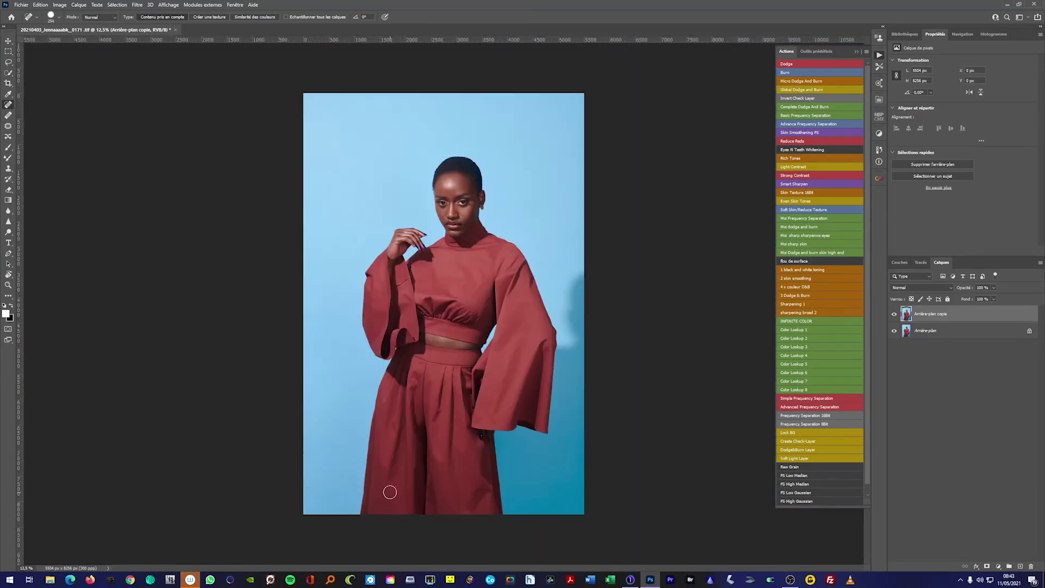
{"action": "scroll", "coordinate": [453, 193], "scroll_direction": "up", "scroll_amount": 5}
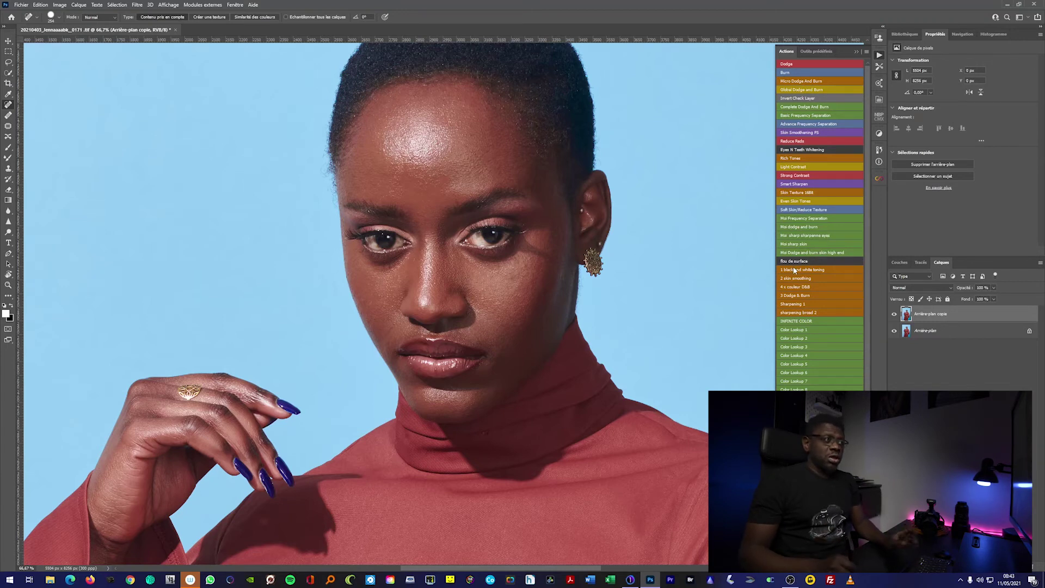
{"action": "left_click", "coordinate": [824, 254]}
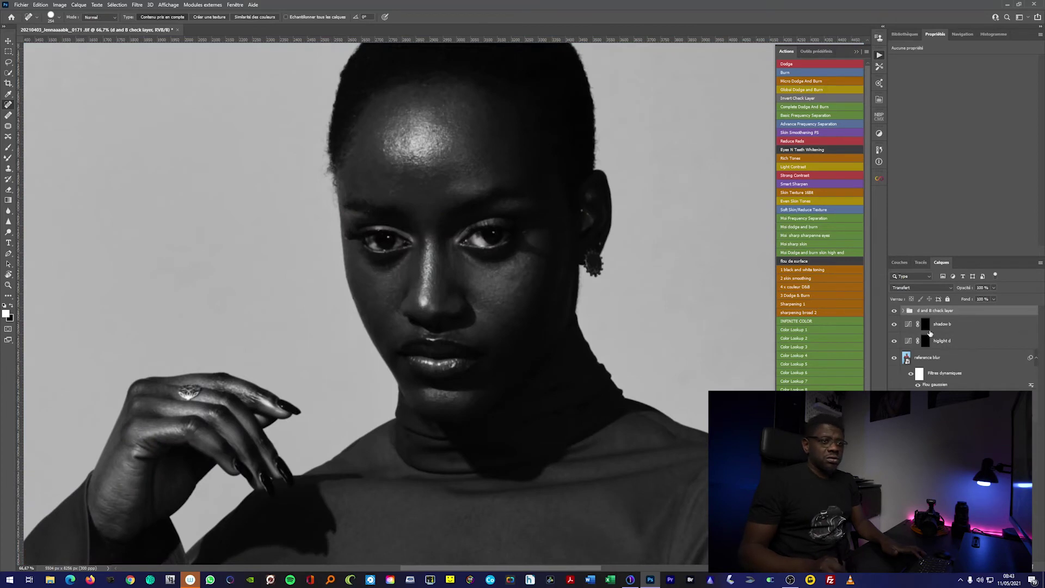
- Toggle the black-and-white check group and reference blur layer to compare views
{"action": "left_click", "coordinate": [904, 311]}
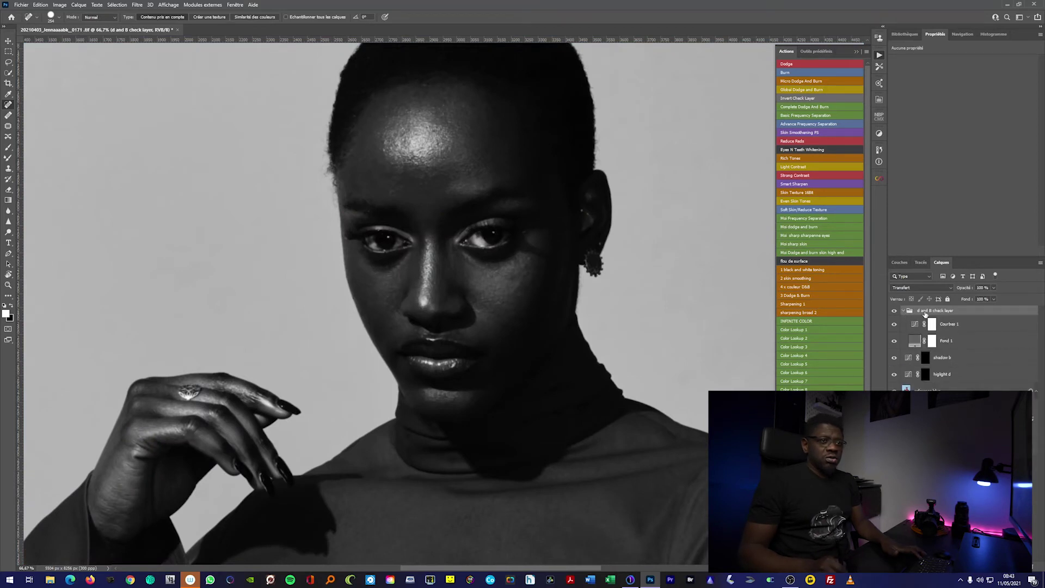
{"action": "left_click", "coordinate": [904, 311]}
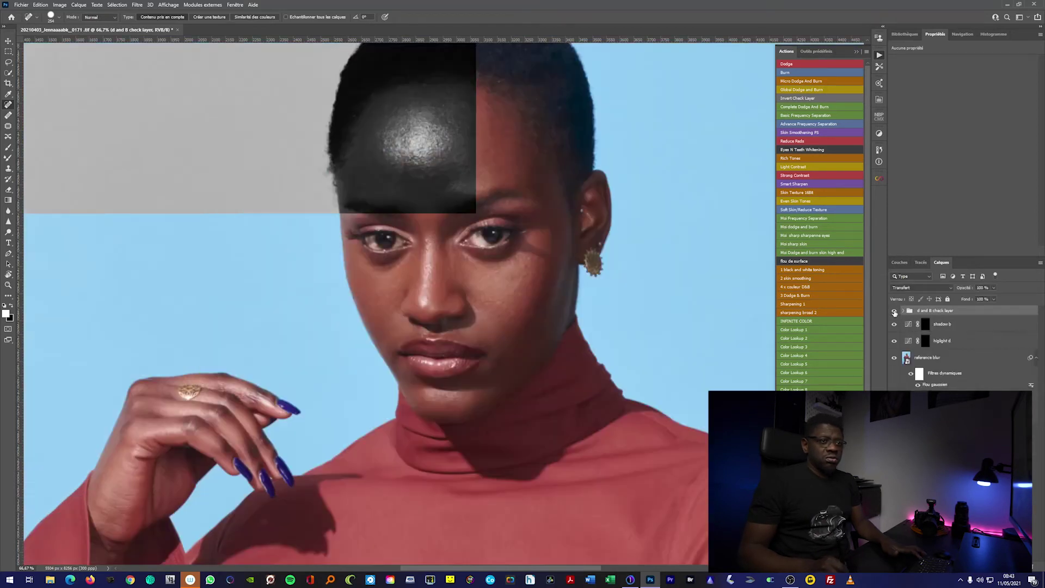
{"action": "left_click", "coordinate": [894, 313]}
{"action": "left_click", "coordinate": [894, 312]}
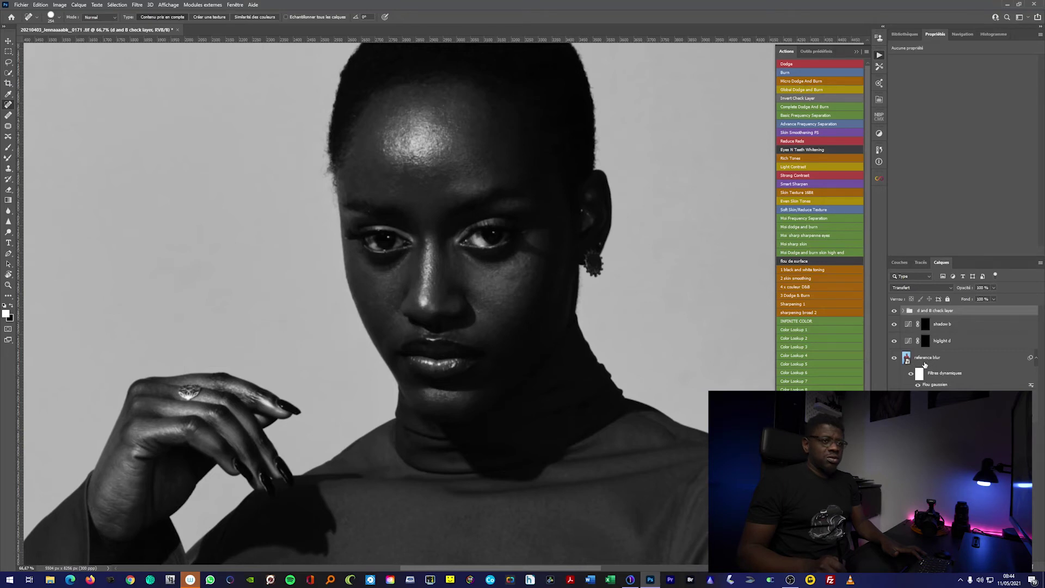
{"action": "left_click", "coordinate": [895, 358]}
{"action": "left_click", "coordinate": [894, 358]}
- Set the Courbes 1 curve layer in the check group to 50% opacity
{"action": "left_click", "coordinate": [903, 311]}
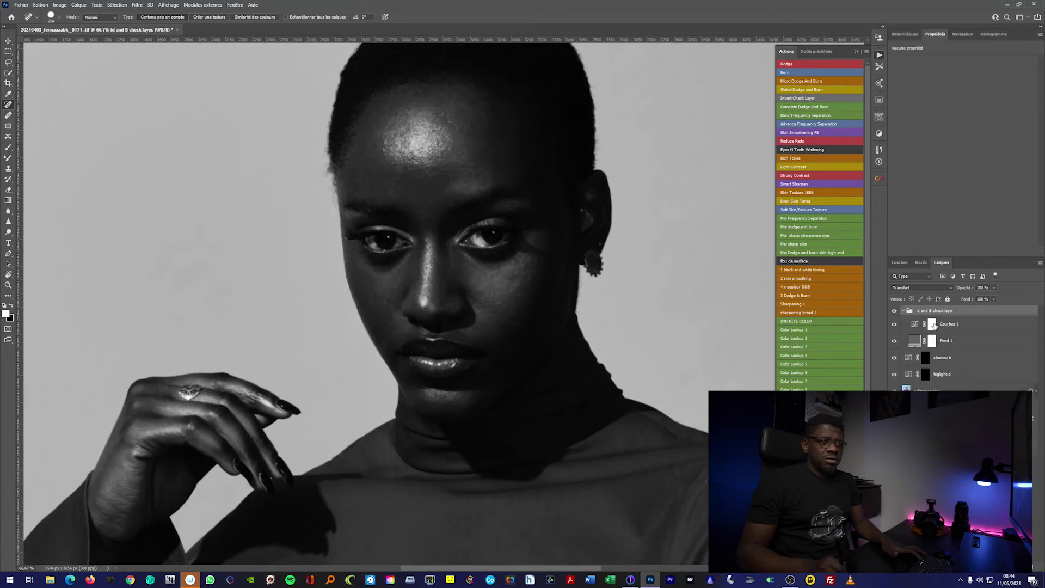
{"action": "left_click", "coordinate": [968, 325]}
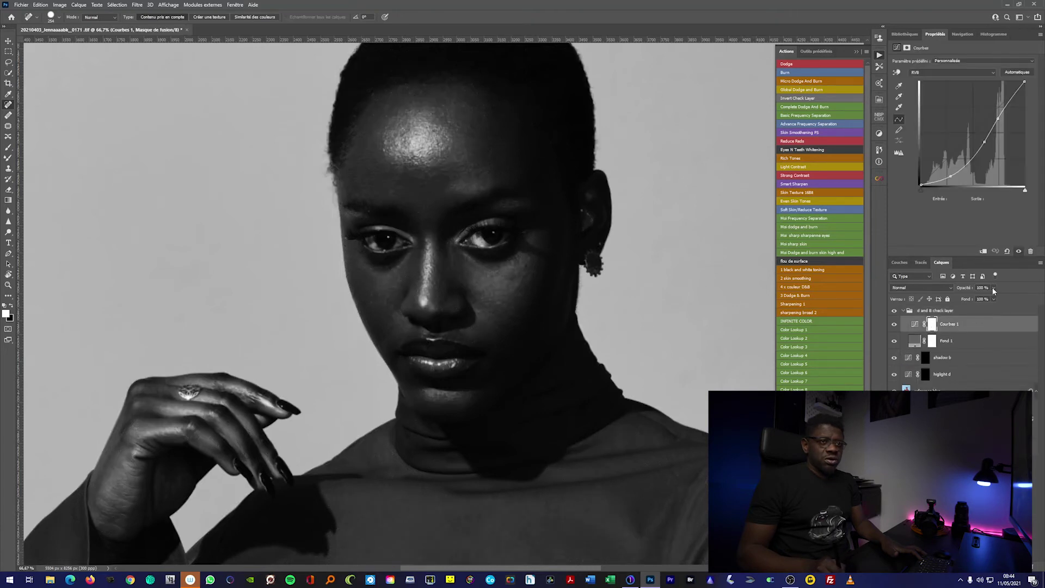
{"action": "left_click_drag", "start_coordinate": [983, 301], "coordinate": [983, 301]}
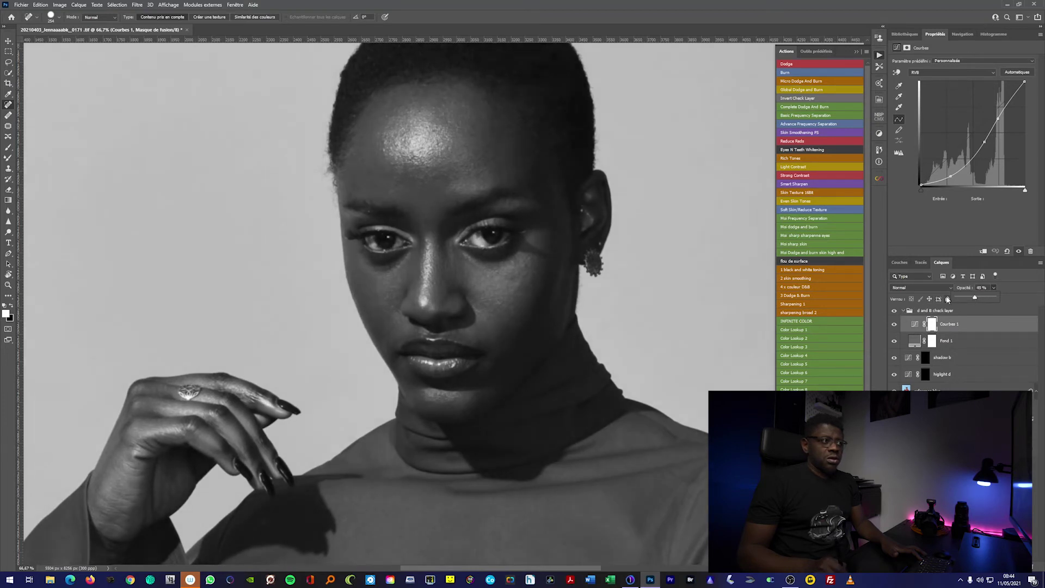
{"action": "key", "text": "5"}
{"action": "left_click", "coordinate": [926, 374]}
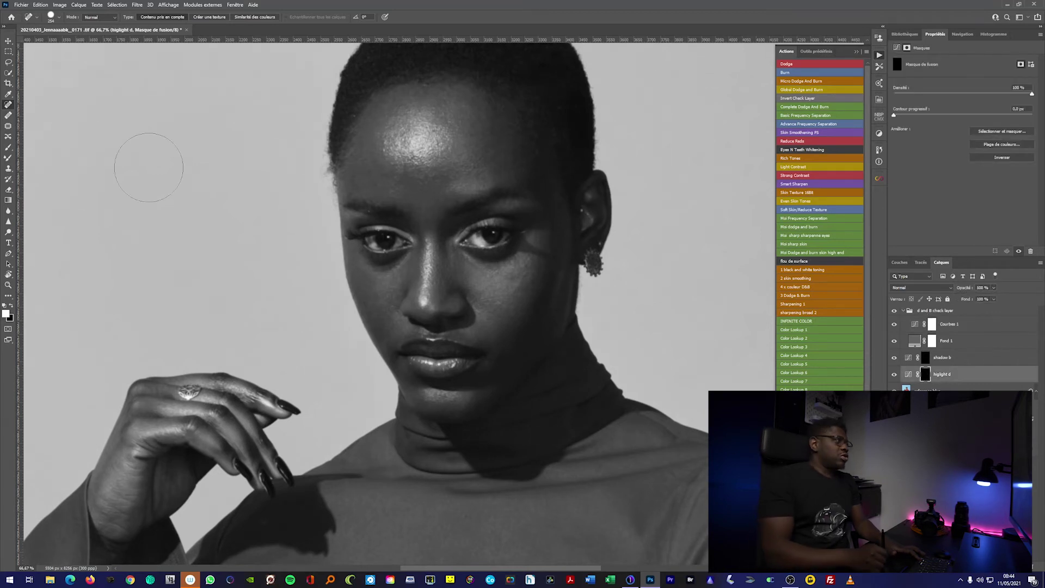
- Set up a soft brush at 1% flow, about 30 px, zoomed on the forehead and eyes
{"action": "left_click", "coordinate": [8, 150]}
{"action": "left_click_drag", "start_coordinate": [443, 117], "coordinate": [478, 118]}
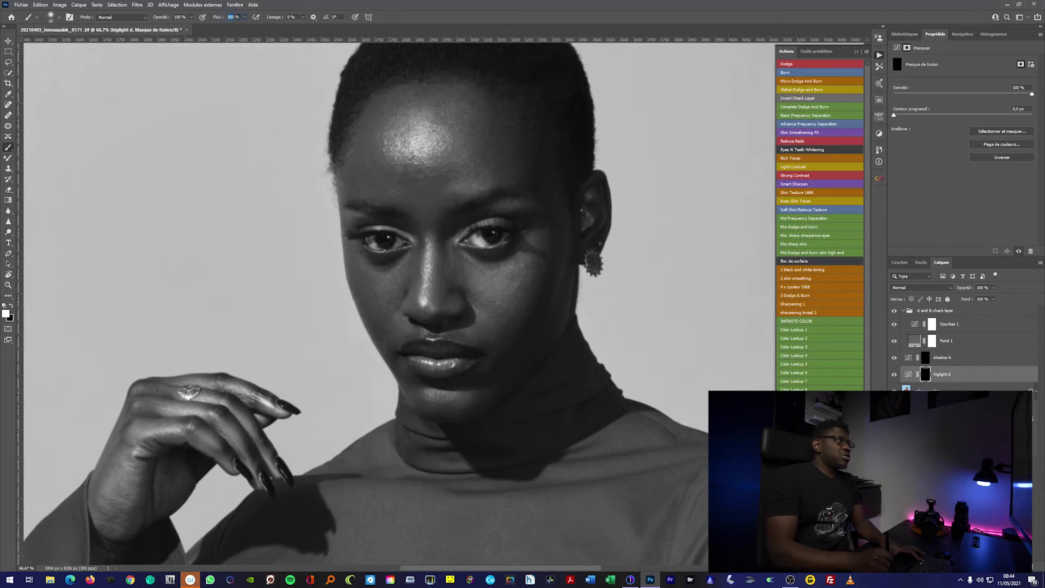
{"action": "type", "text": "1"}
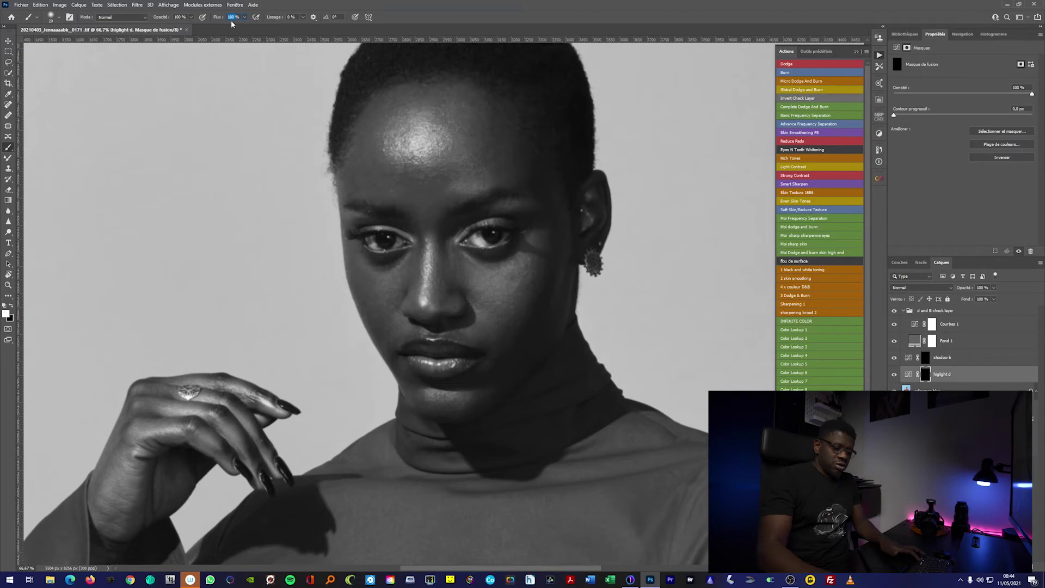
{"action": "key", "text": "Return"}
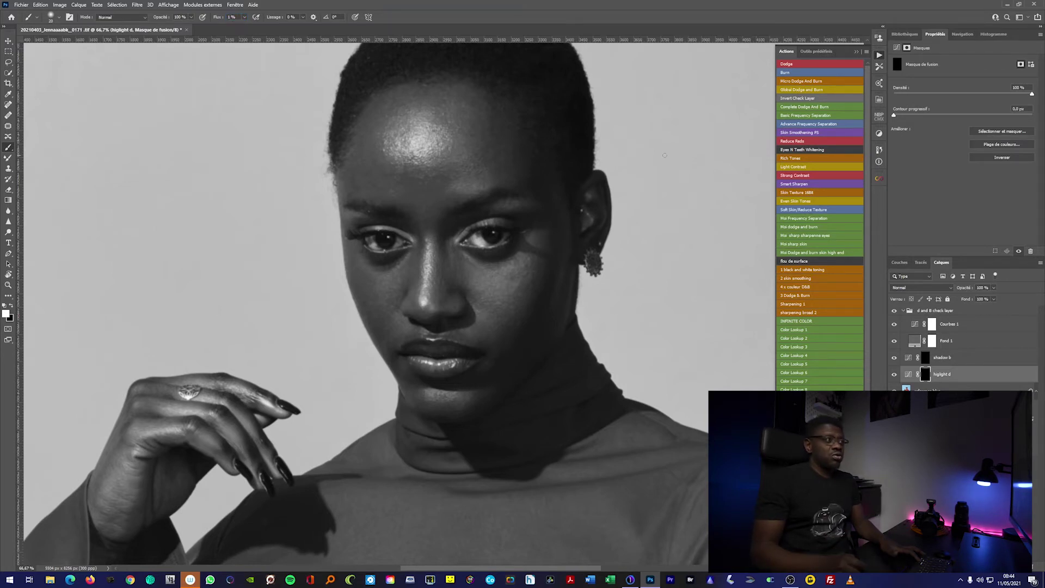
{"action": "scroll", "coordinate": [401, 139], "scroll_direction": "up", "scroll_amount": 1}
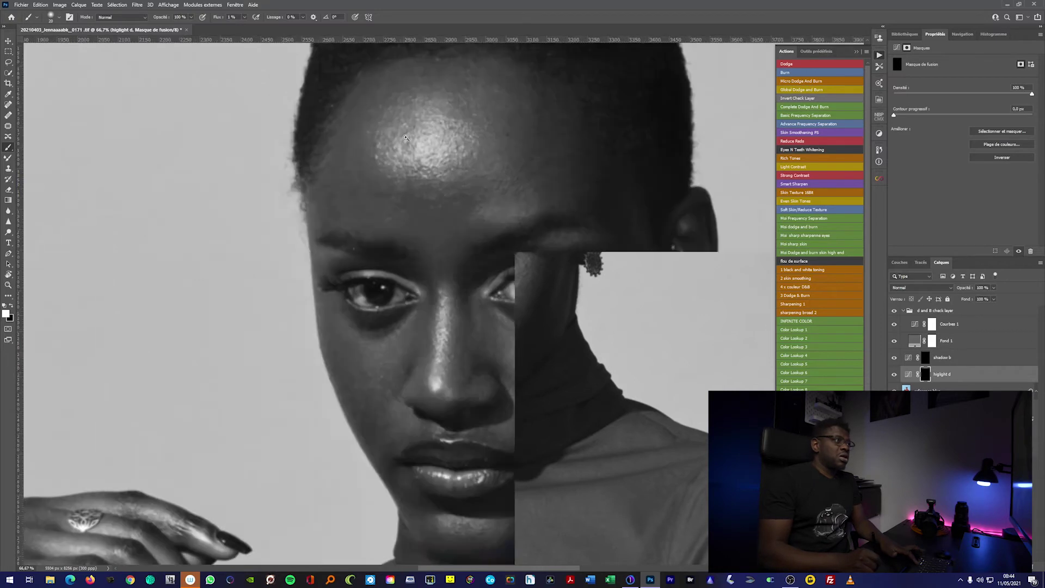
{"action": "left_click_drag", "start_coordinate": [387, 198], "coordinate": [388, 216]}
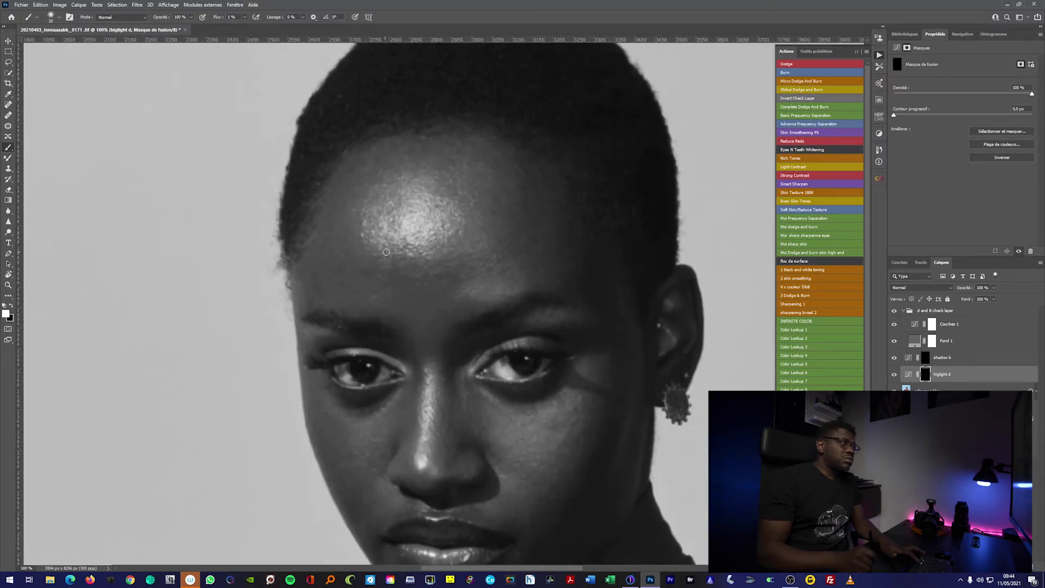
{"action": "key", "text": "bracketright"}
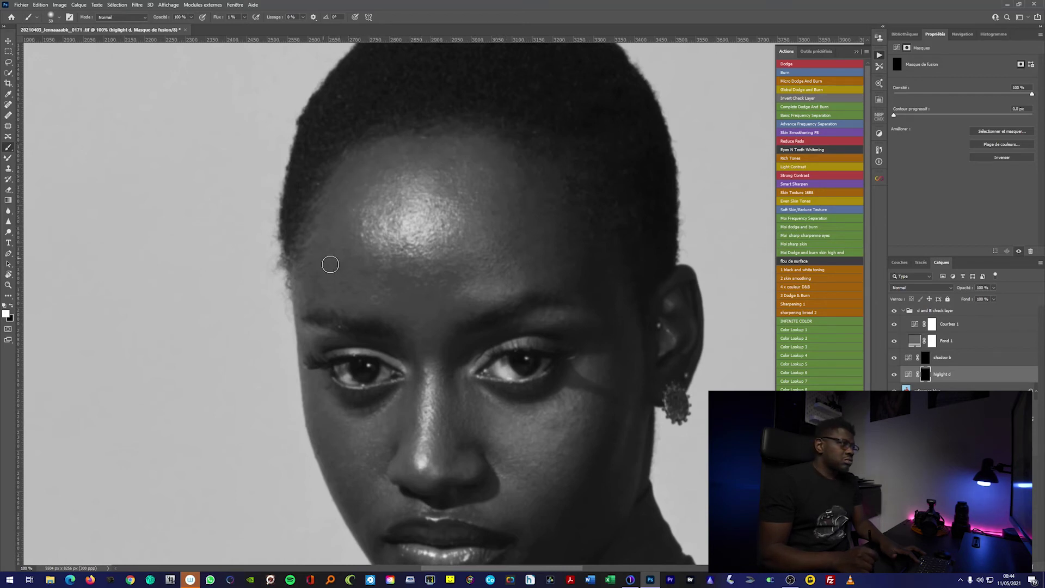
{"action": "scroll", "coordinate": [467, 282], "scroll_direction": "down", "scroll_amount": 2}
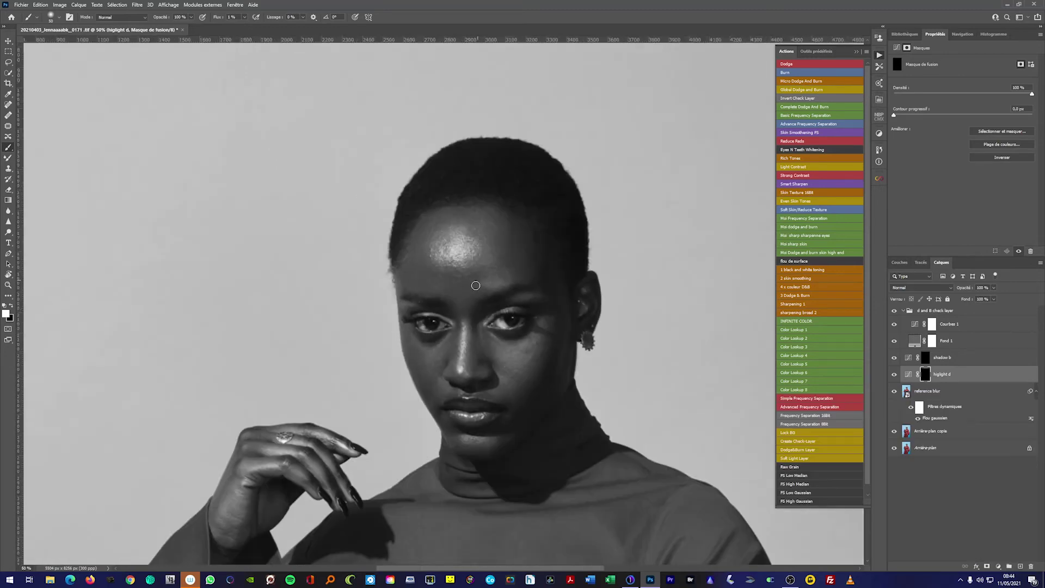
- Dodge and burn the face, switching between the higlight d and shadow b masks
{"action": "left_click", "coordinate": [930, 430]}
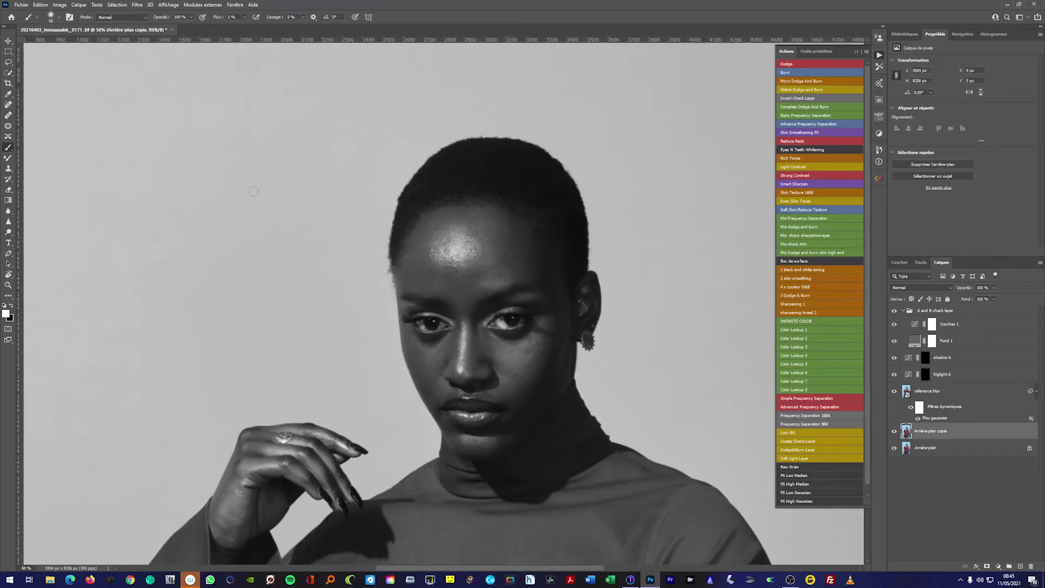
{"action": "key", "text": "j"}
{"action": "scroll", "coordinate": [402, 280], "scroll_direction": "up", "scroll_amount": 1}
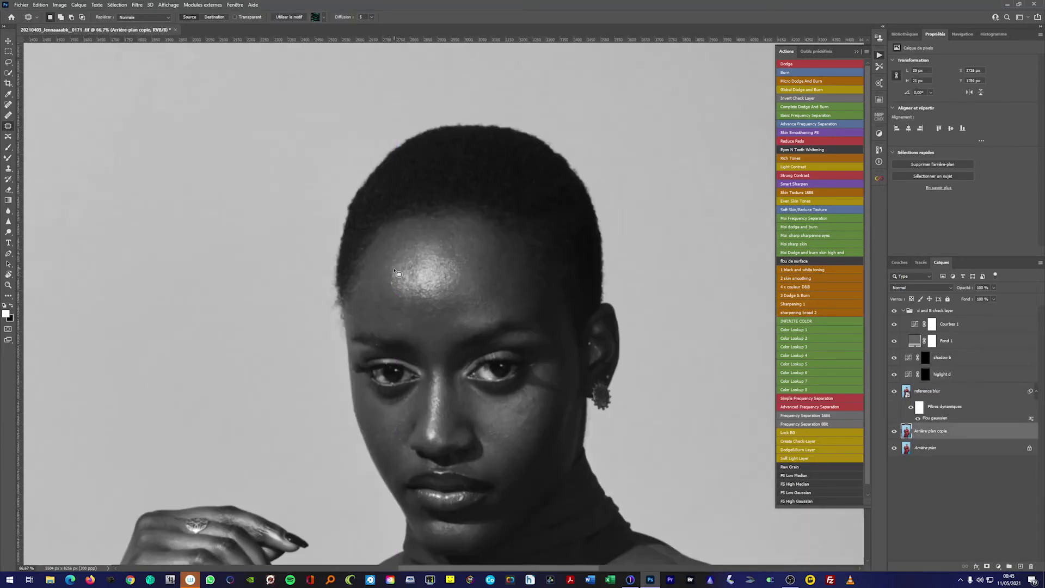
{"action": "left_click", "coordinate": [925, 374]}
{"action": "key", "text": "b"}
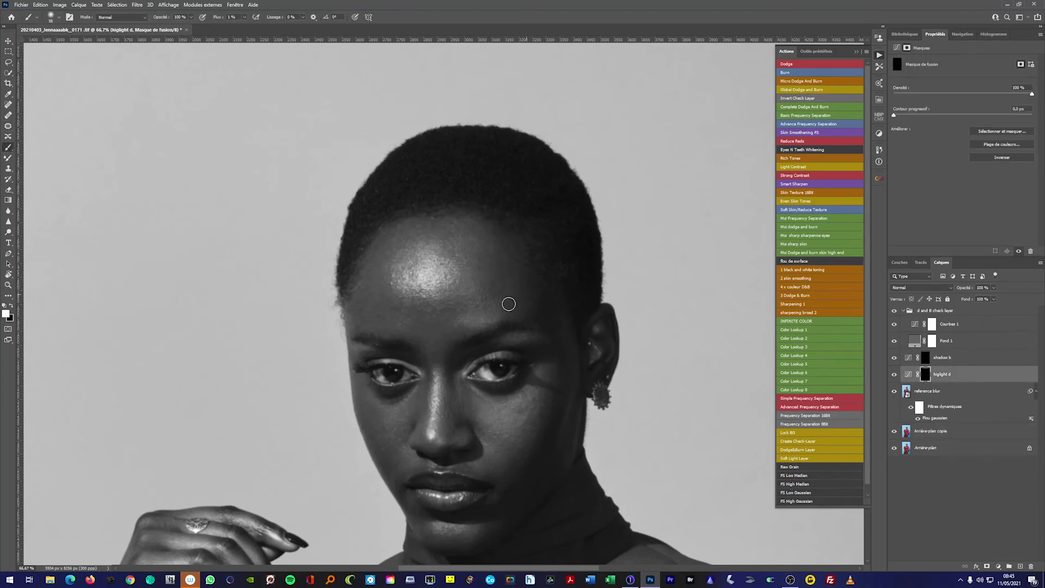
{"action": "scroll", "coordinate": [391, 305], "scroll_direction": "up", "scroll_amount": 2}
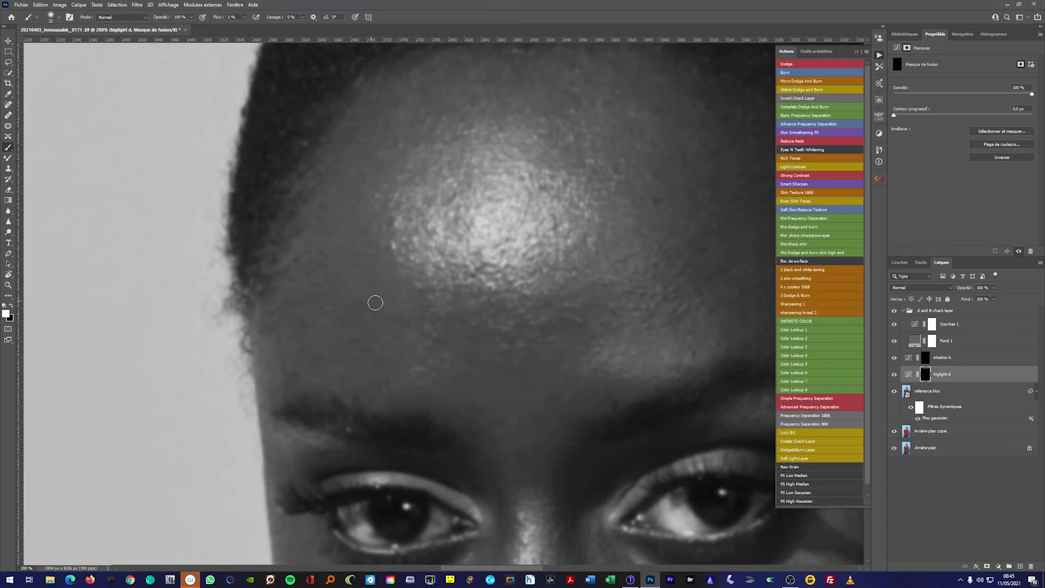
{"action": "scroll", "coordinate": [566, 297], "scroll_direction": "down", "scroll_amount": 6}
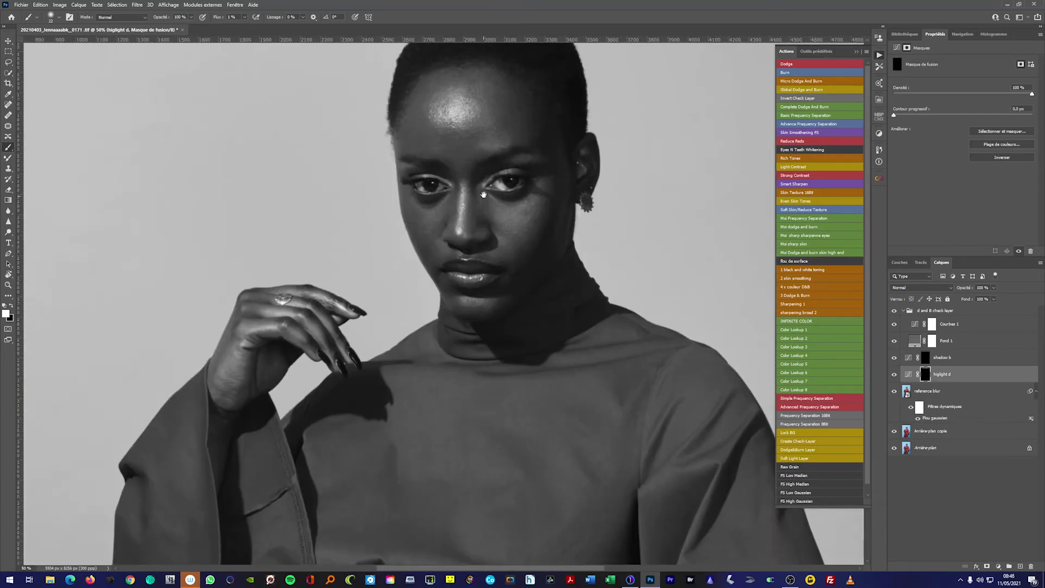
{"action": "scroll", "coordinate": [461, 186], "scroll_direction": "up", "scroll_amount": 6}
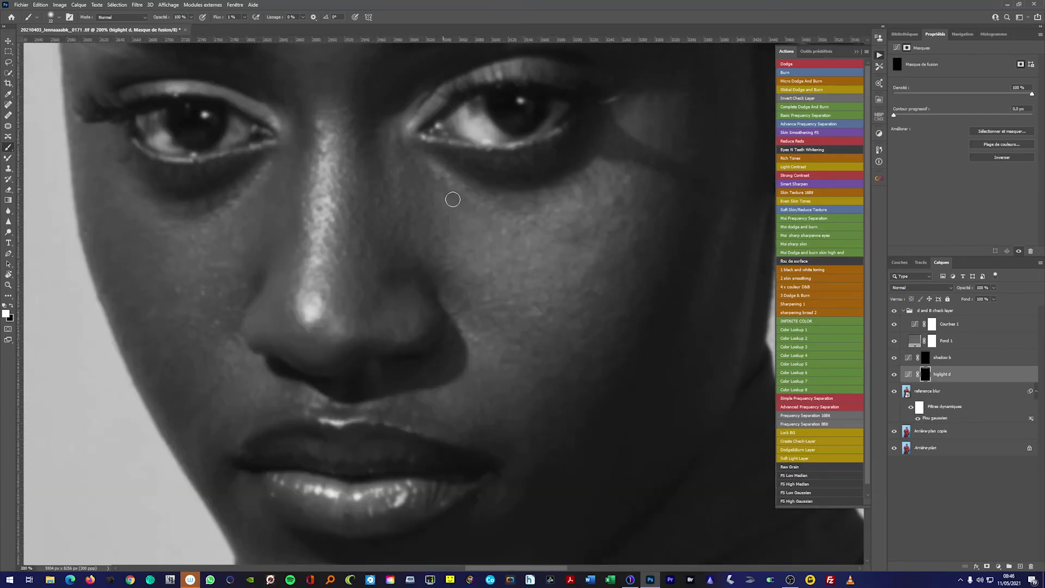
{"action": "key", "text": "alt+bracketright"}
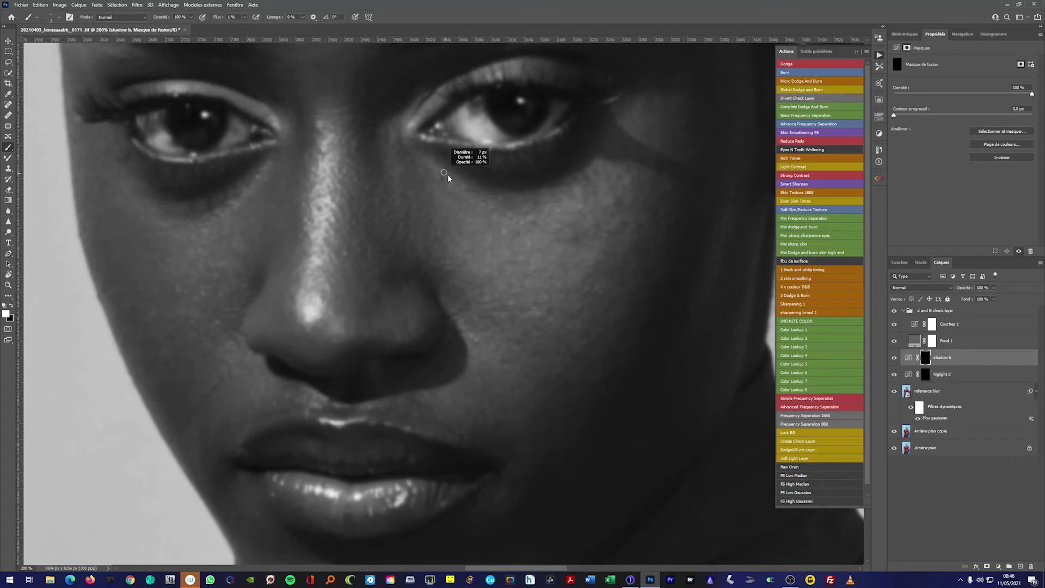
{"action": "key", "text": "alt+bracketleft"}
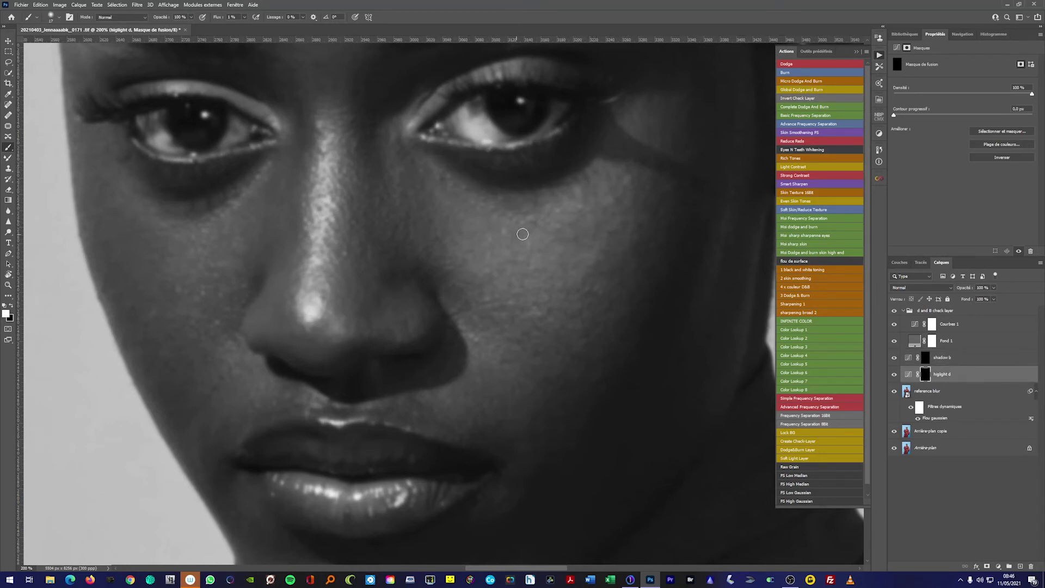
{"action": "scroll", "coordinate": [522, 234], "scroll_direction": "down", "scroll_amount": 3}
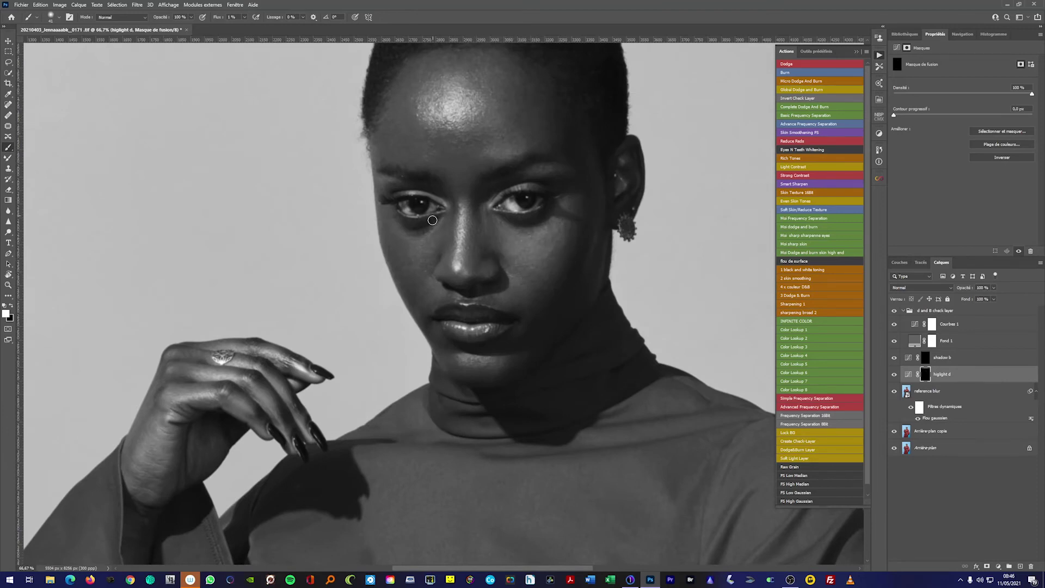
{"action": "scroll", "coordinate": [409, 256], "scroll_direction": "up", "scroll_amount": 4}
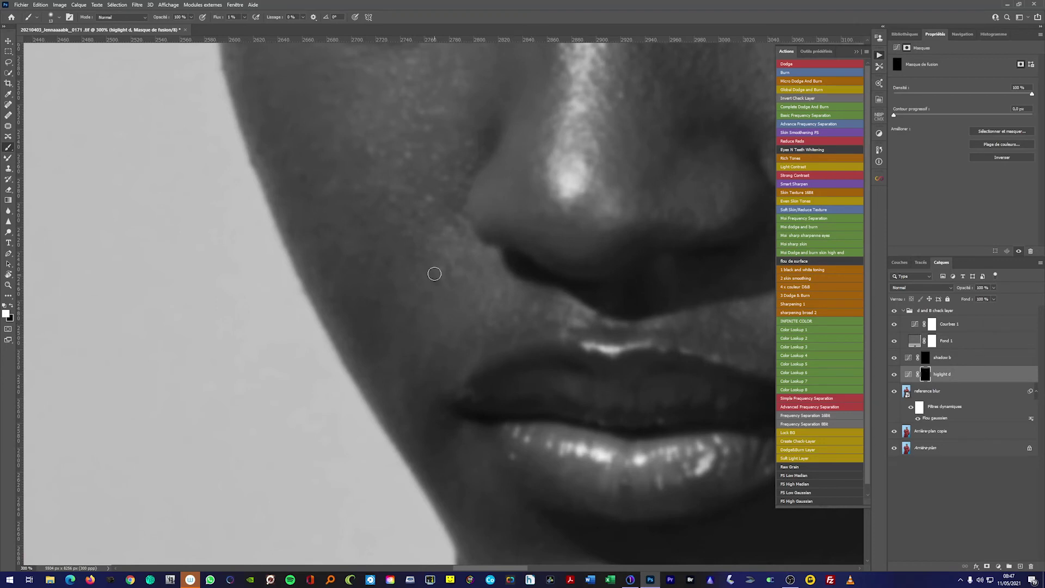
- Resize the brush to 23 px and zoom in and out to check the dodge and burn
{"action": "key", "text": "bracketright"}
{"action": "key", "text": "bracketright"}
{"action": "scroll", "coordinate": [483, 326], "scroll_direction": "right", "scroll_amount": 5}
{"action": "right_click", "coordinate": [606, 236], "text": "alt"}
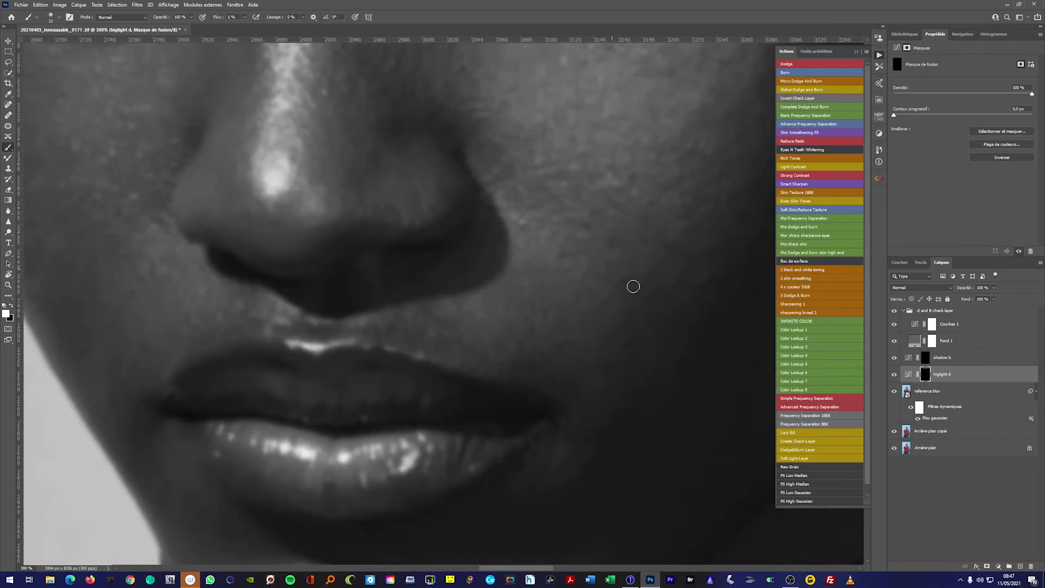
{"action": "scroll", "coordinate": [611, 235], "scroll_direction": "down", "scroll_amount": 3}
{"action": "scroll", "coordinate": [588, 244], "scroll_direction": "down", "scroll_amount": 4}
{"action": "scroll", "coordinate": [482, 291], "scroll_direction": "up", "scroll_amount": 3}
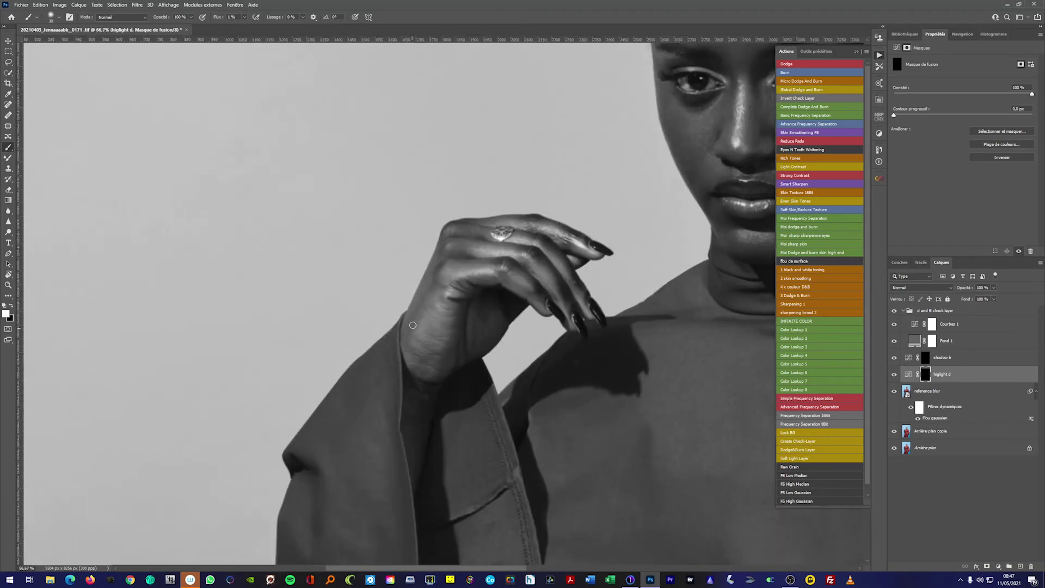
{"action": "scroll", "coordinate": [448, 286], "scroll_direction": "down", "scroll_amount": 2}
{"action": "scroll", "coordinate": [508, 256], "scroll_direction": "down", "scroll_amount": 2}
{"action": "scroll", "coordinate": [543, 275], "scroll_direction": "up", "scroll_amount": 6}
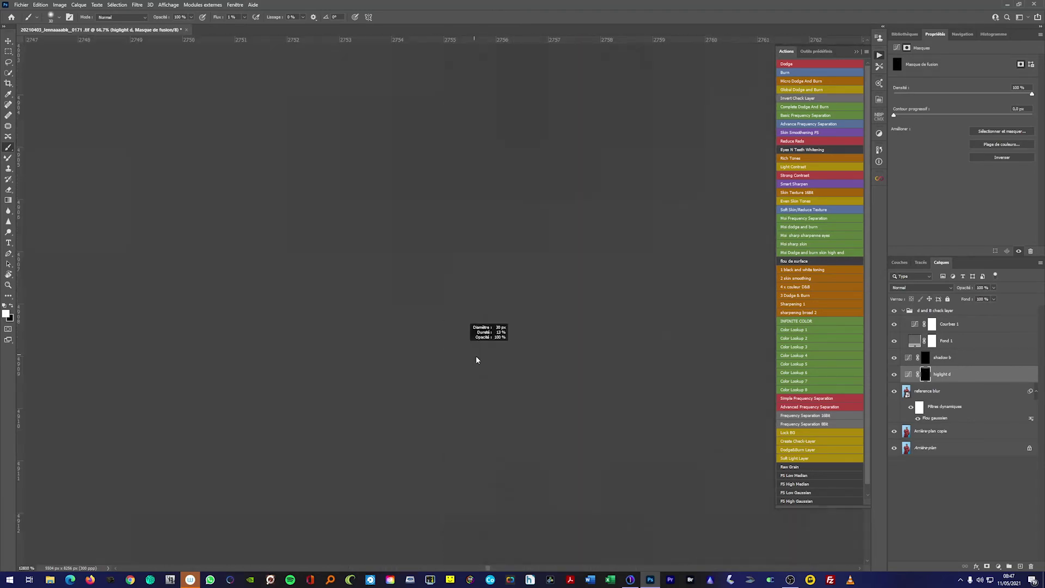
{"action": "scroll", "coordinate": [476, 354], "scroll_direction": "up", "scroll_amount": 5}
{"action": "scroll", "coordinate": [482, 351], "scroll_direction": "down", "scroll_amount": 8}
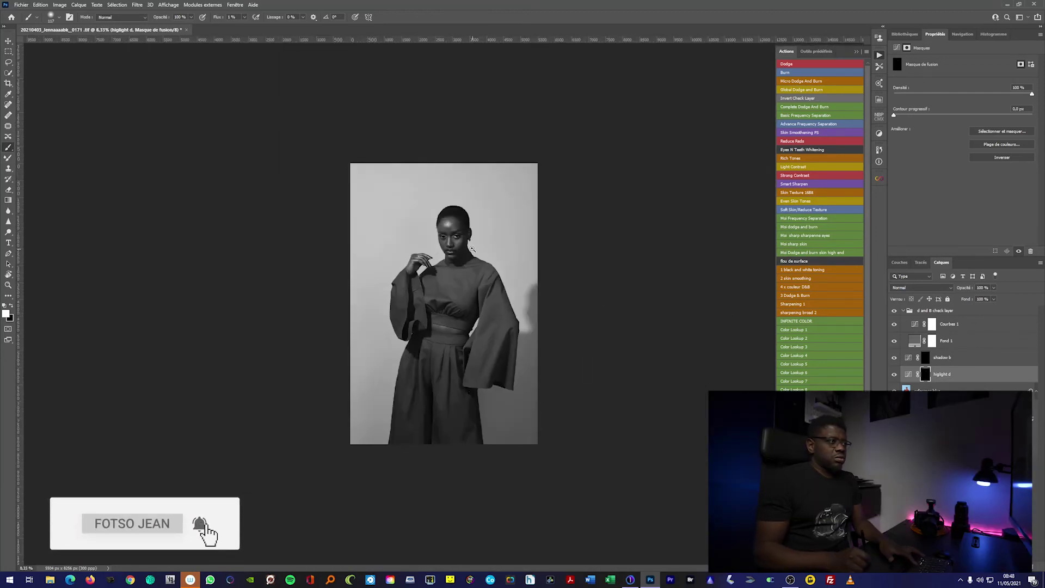
- Toggle the higlight d layer on and off to compare the dodging
{"action": "scroll", "coordinate": [489, 246], "scroll_direction": "up", "scroll_amount": 1}
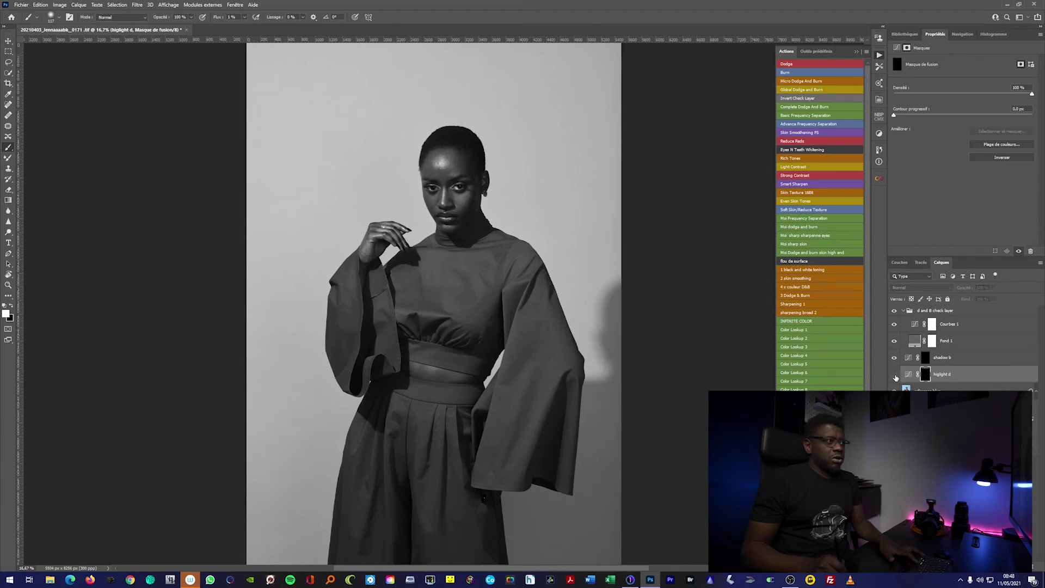
{"action": "left_click", "coordinate": [894, 374]}
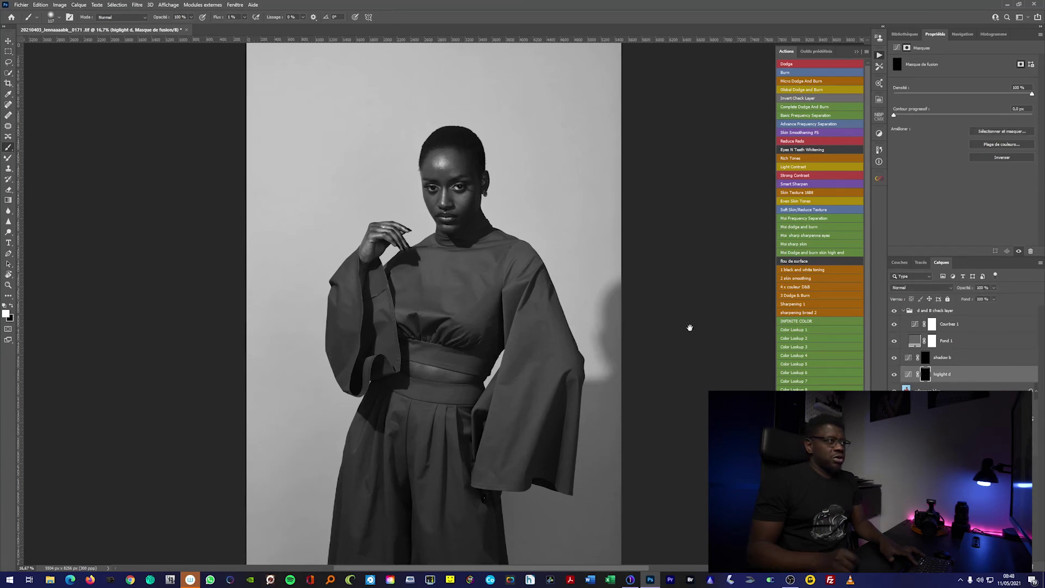
{"action": "scroll", "coordinate": [438, 168], "scroll_direction": "up", "scroll_amount": 1}
{"action": "scroll", "coordinate": [438, 168], "scroll_direction": "up", "scroll_amount": 1}
{"action": "scroll", "coordinate": [439, 167], "scroll_direction": "up", "scroll_amount": 1}
{"action": "scroll", "coordinate": [438, 167], "scroll_direction": "up", "scroll_amount": 1}
{"action": "left_click", "coordinate": [894, 375]}
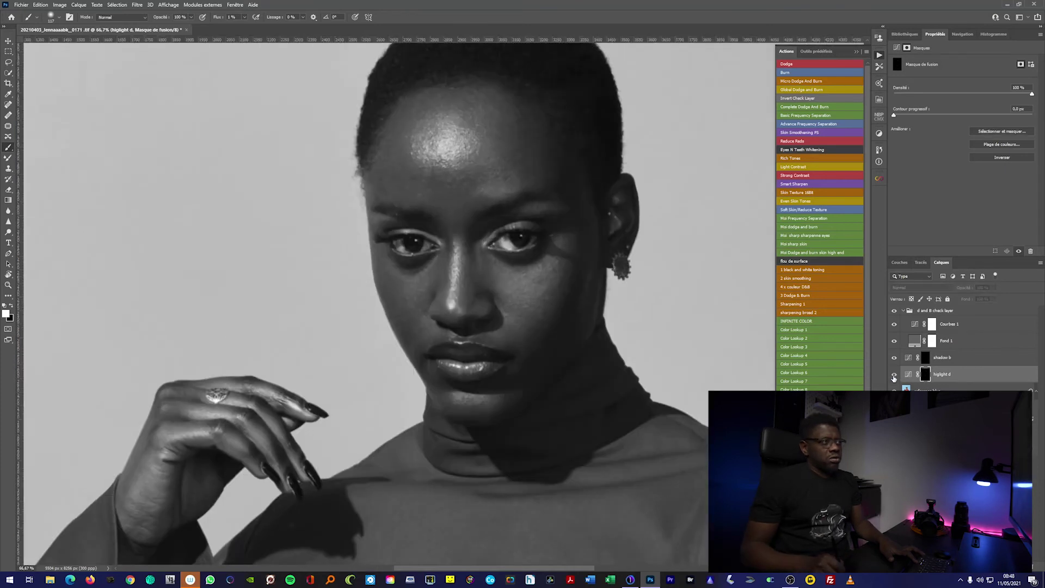
{"action": "left_click", "coordinate": [895, 374]}
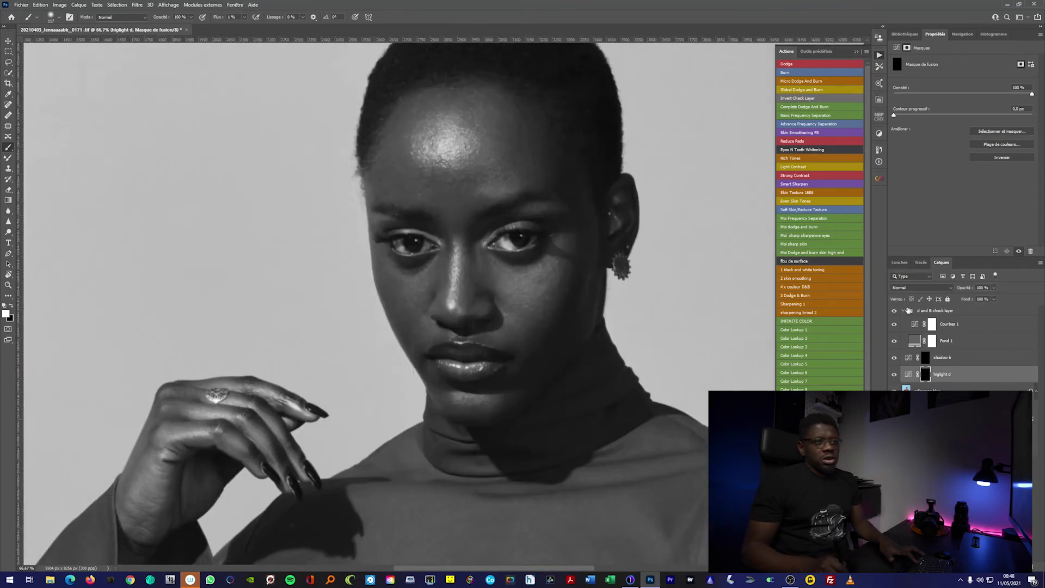
- Delete the check group and reference blur, then group shadow b and higlight d
{"action": "left_click", "coordinate": [908, 310]}
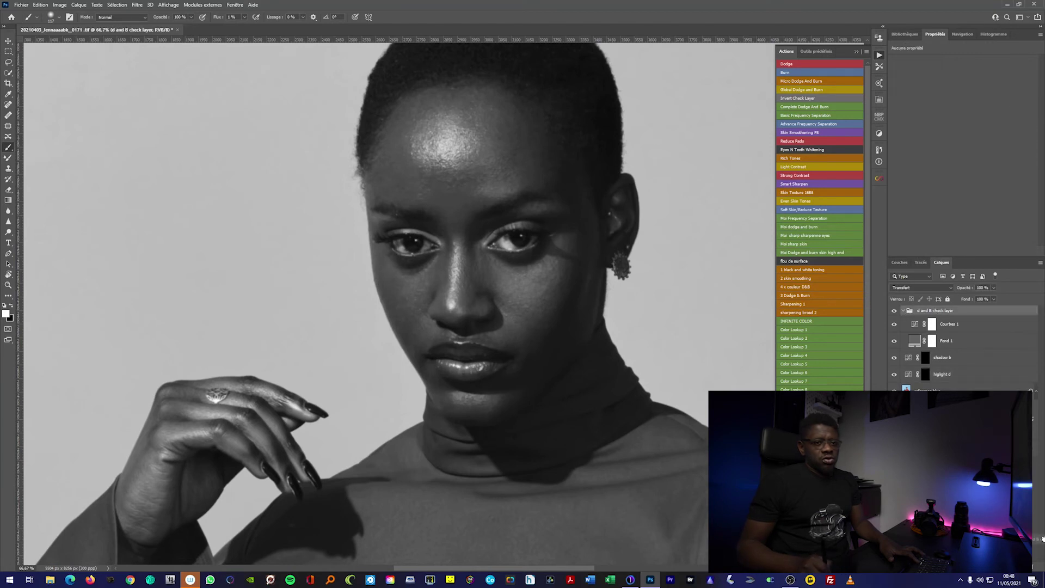
{"action": "left_click", "coordinate": [1030, 390]}
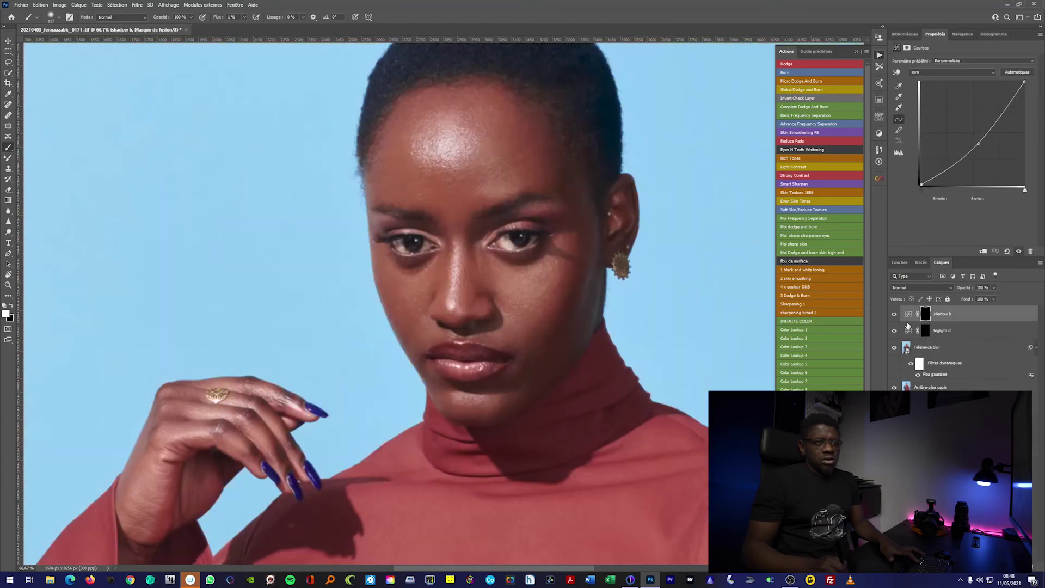
{"action": "left_click", "coordinate": [1032, 566]}
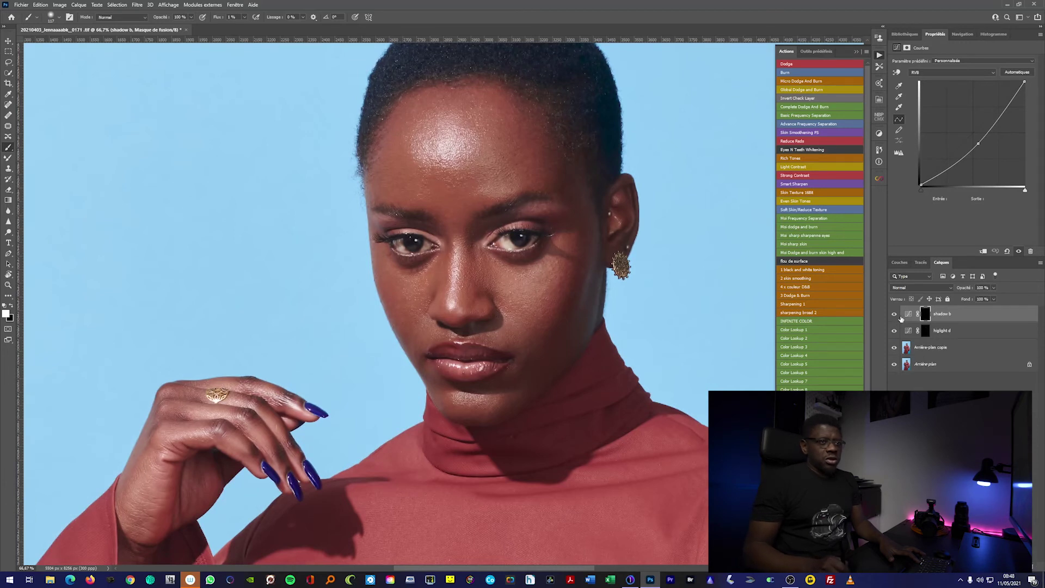
{"action": "left_click", "coordinate": [951, 331], "text": "shift"}
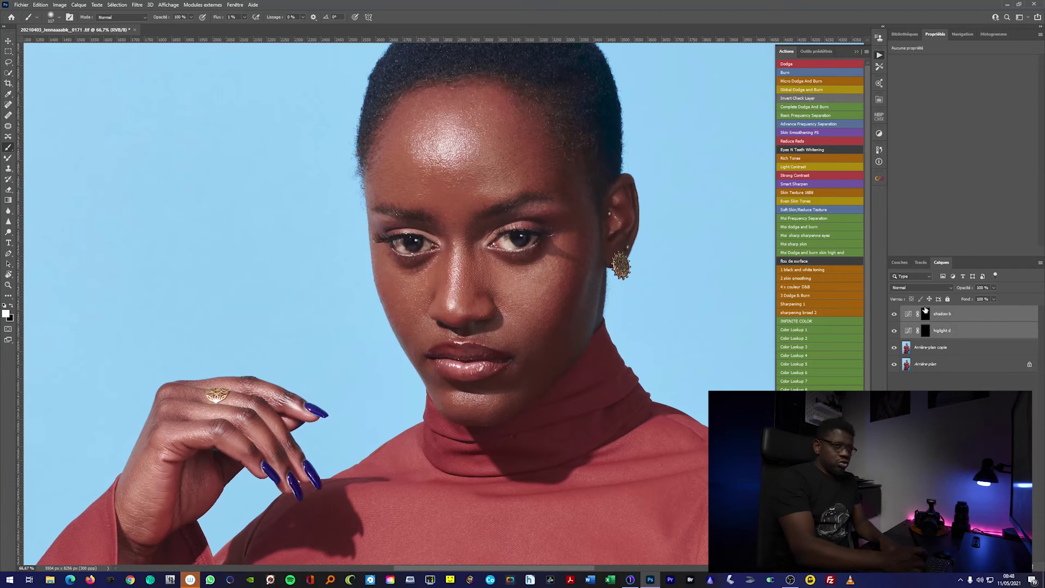
{"action": "key", "text": "ctrl+g"}
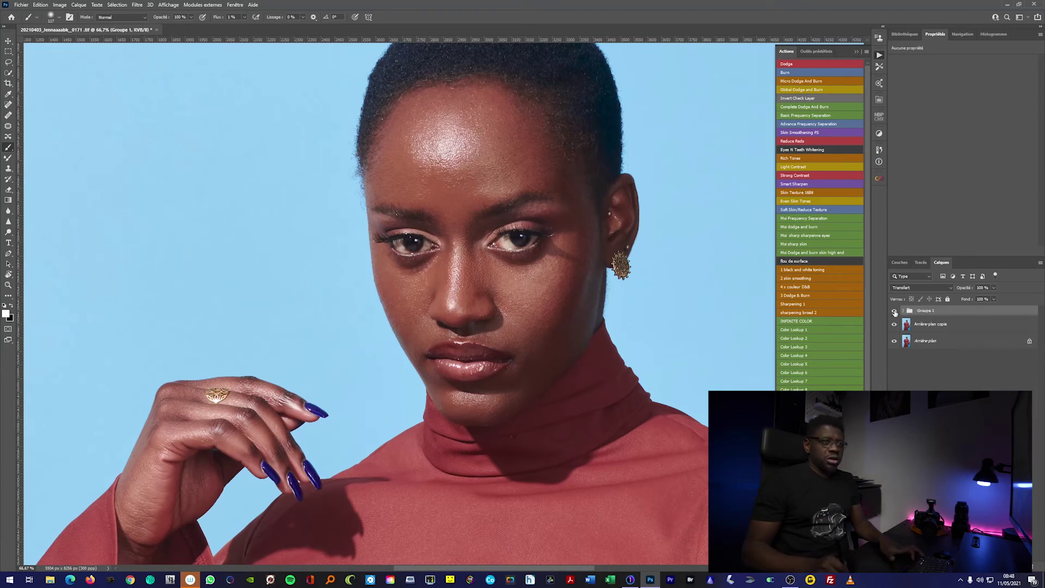
- Compare with Groupe 1 toggled, then stamp all visible layers into Calque 1
{"action": "left_click", "coordinate": [895, 311]}
{"action": "left_click", "coordinate": [895, 311]}
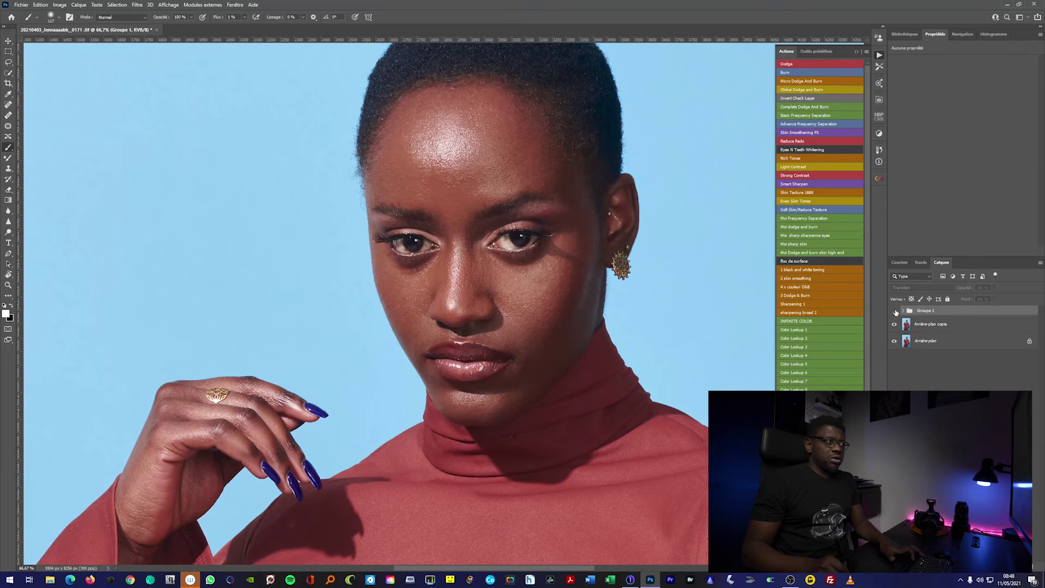
{"action": "left_click", "coordinate": [895, 310]}
{"action": "left_click", "coordinate": [894, 310]}
{"action": "left_click", "coordinate": [894, 311]}
{"action": "left_click", "coordinate": [895, 311]}
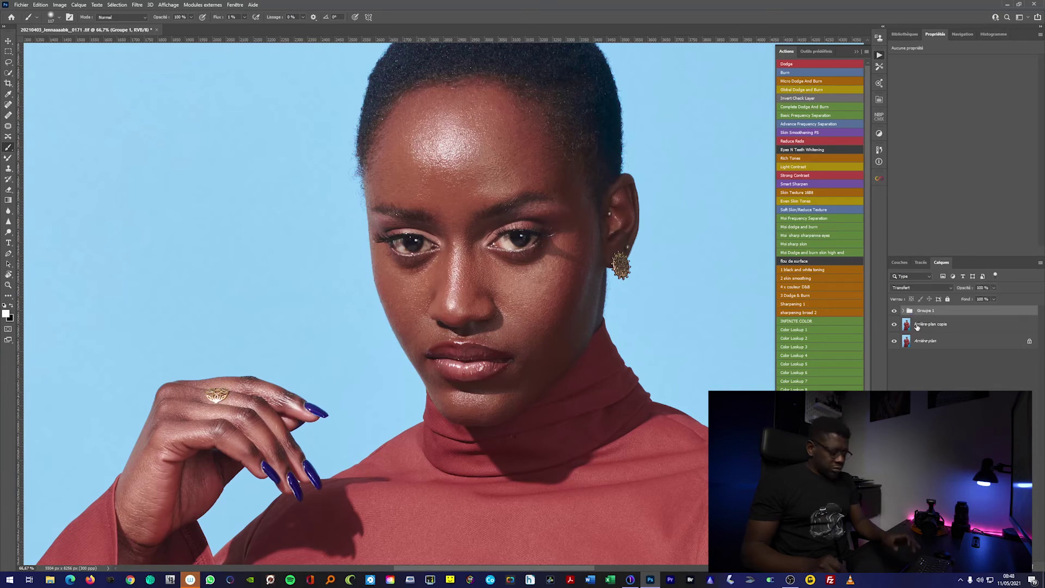
{"action": "key", "text": "ctrl+shift+alt+e"}
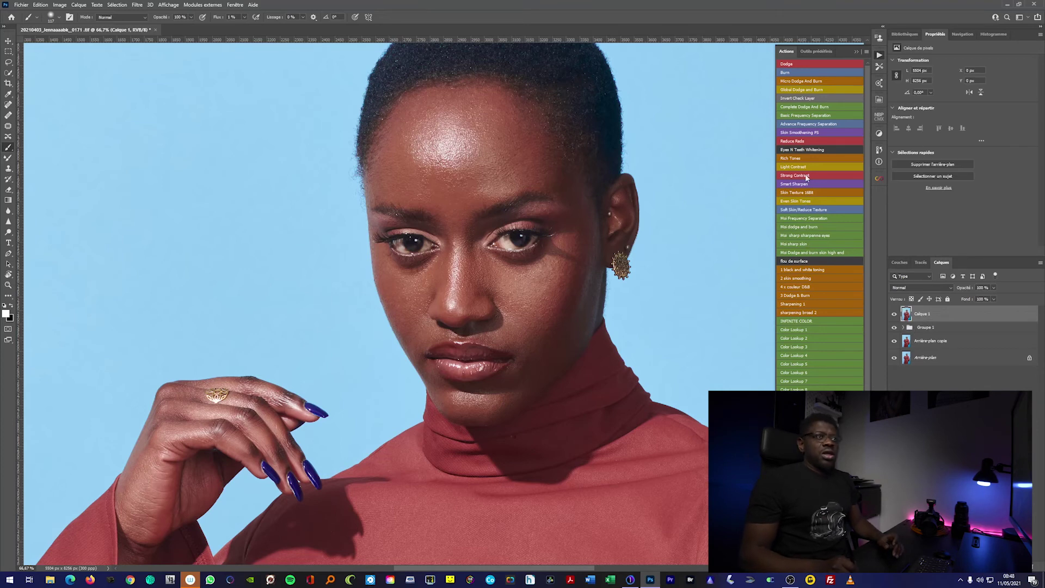
- Run Basic Frequency Separation with a blur radius of 7,4
{"action": "left_click", "coordinate": [806, 116]}
{"action": "mouse_move", "coordinate": [426, 328]}
{"action": "left_mouse_down"}
{"action": "mouse_move", "coordinate": [422, 352]}
{"action": "mouse_move", "coordinate": [417, 323]}
{"action": "left_mouse_up"}
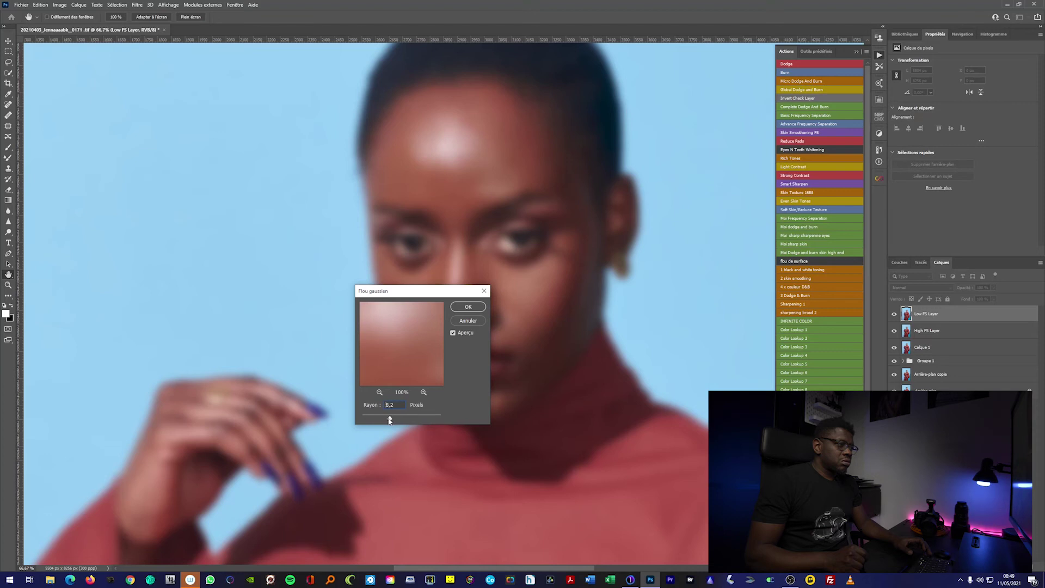
{"action": "left_click_drag", "start_coordinate": [389, 420], "coordinate": [388, 419]}
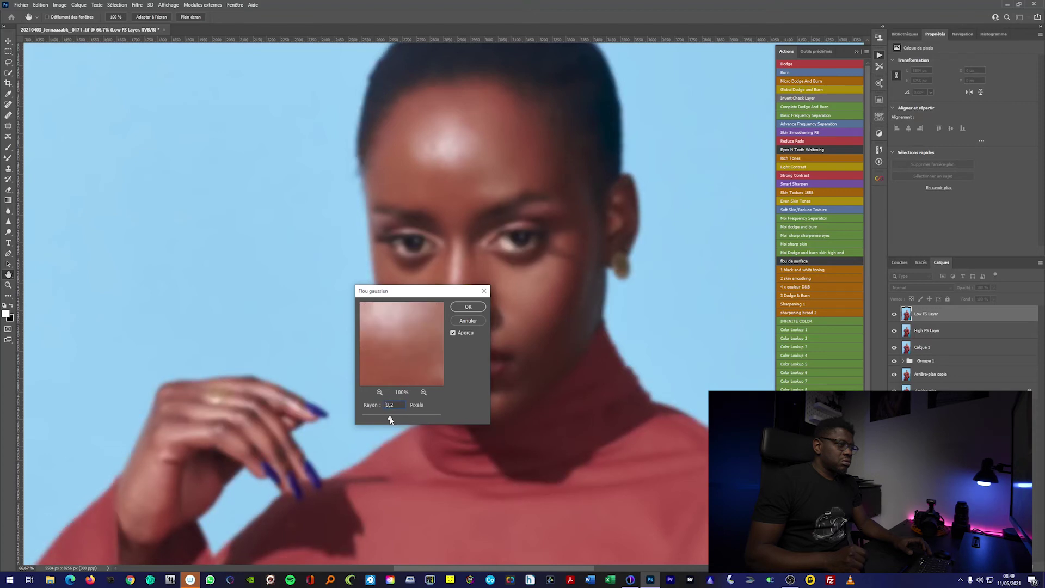
{"action": "left_click", "coordinate": [468, 307]}
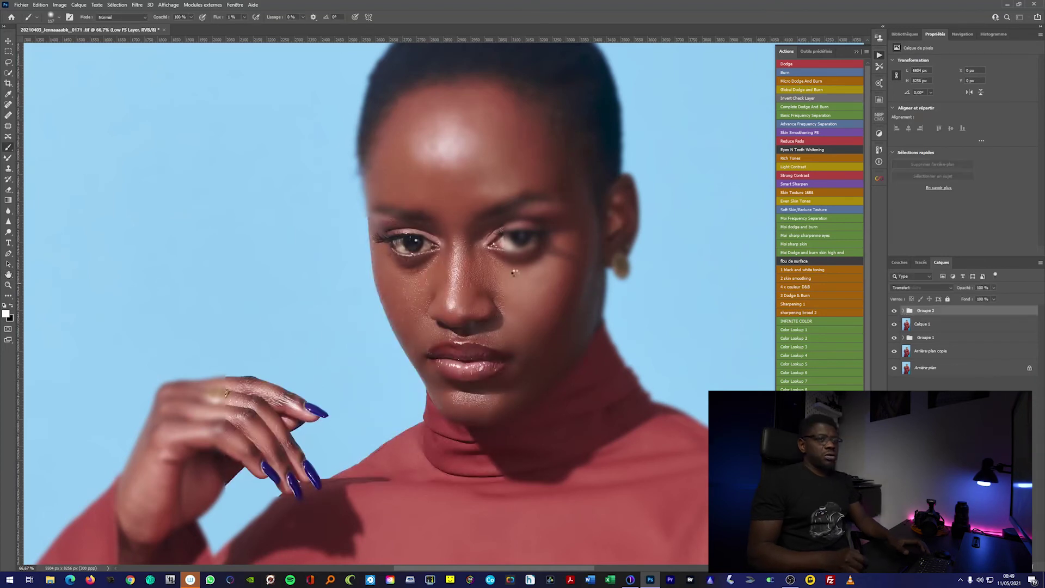
- Choose the Mixer Brush, target the Low FS Layer, and collapse the Actions panel
{"action": "left_click", "coordinate": [8, 159]}
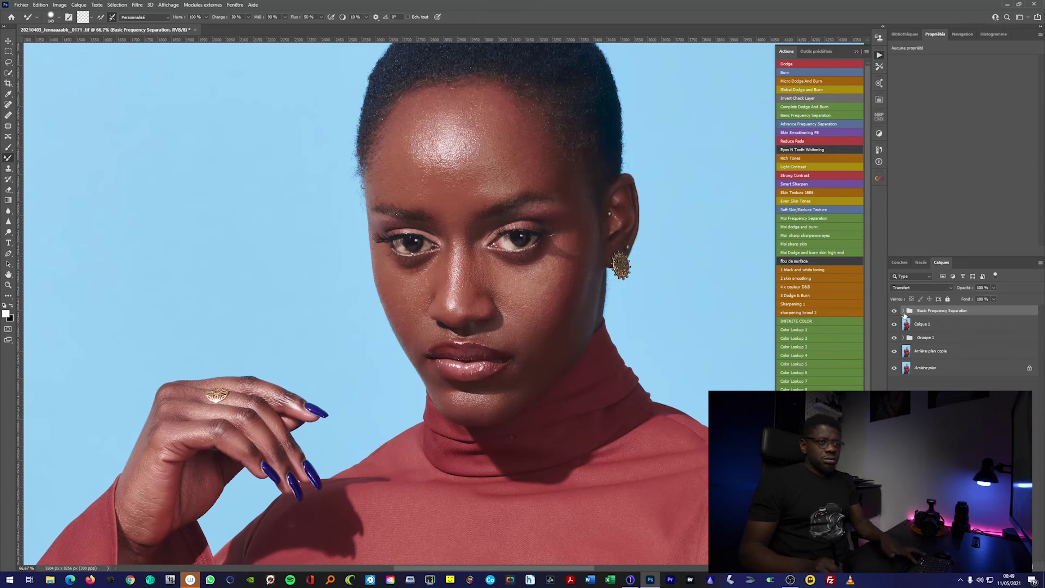
{"action": "left_click", "coordinate": [917, 339]}
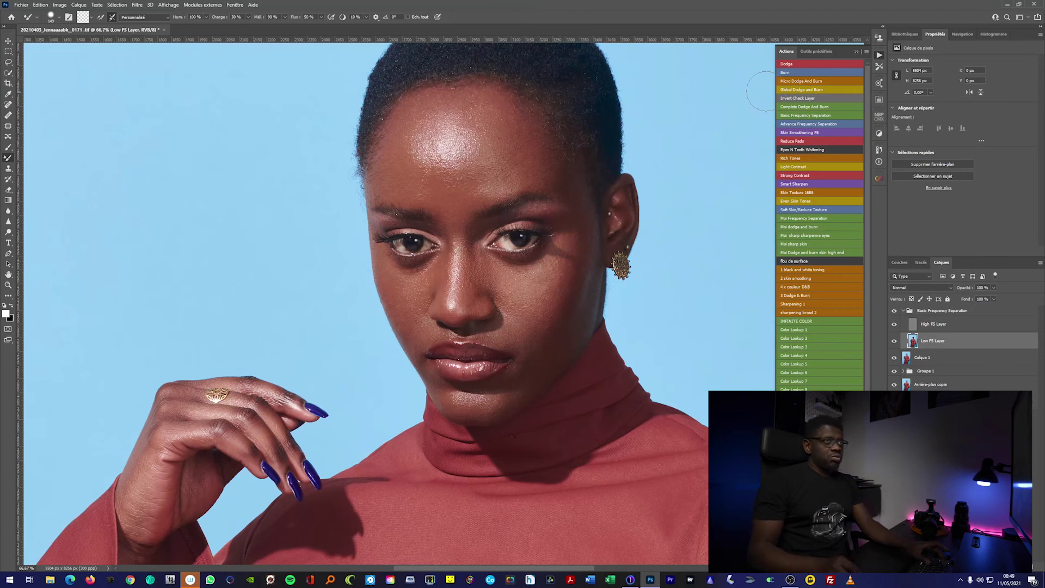
{"action": "left_click", "coordinate": [857, 51]}
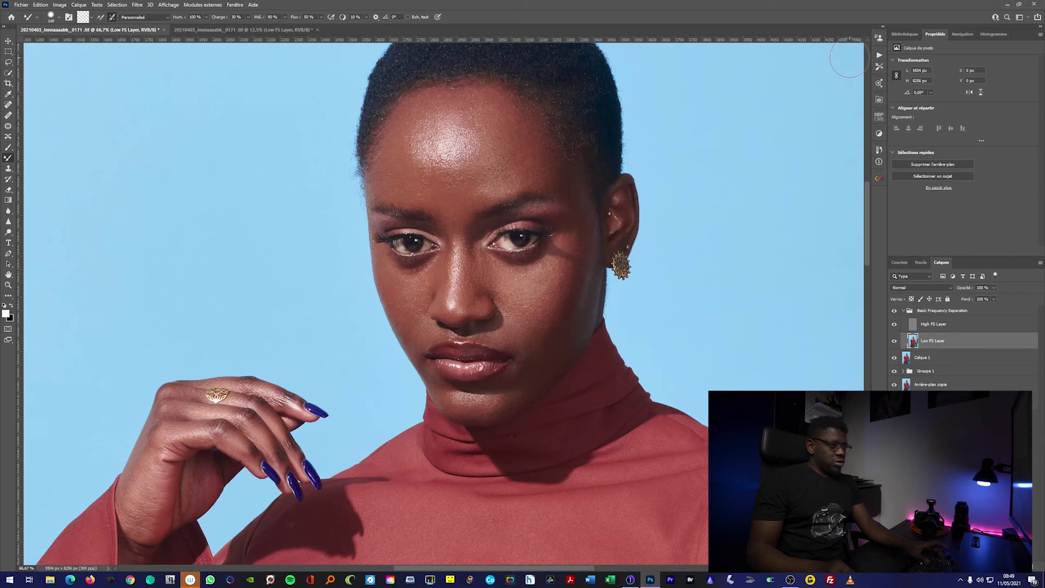
- Open a second reference view beside the portrait, zoomed on the face, with the left view widened
{"action": "key", "text": "F2"}
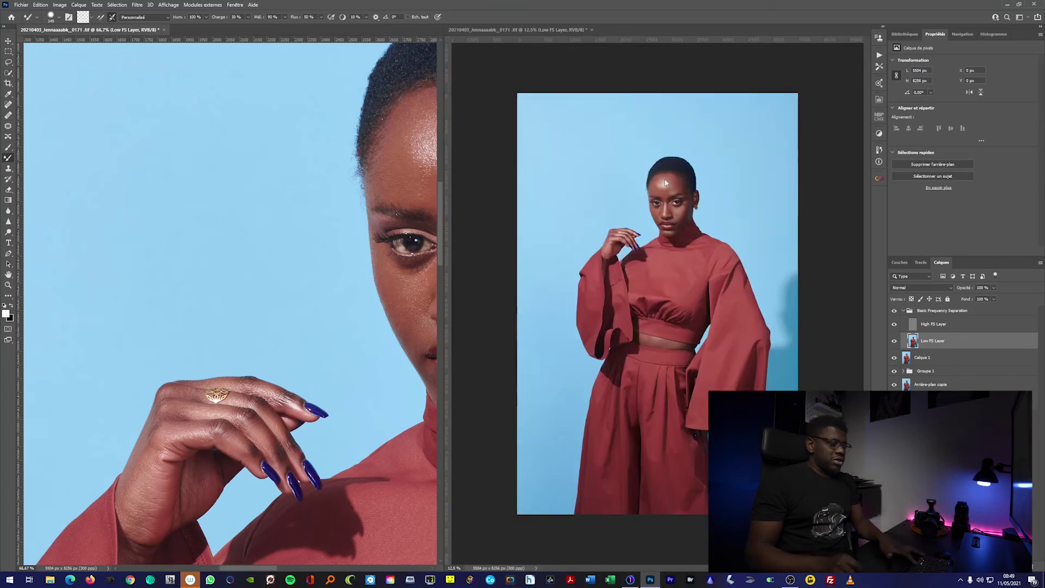
{"action": "left_click_drag", "start_coordinate": [649, 175], "coordinate": [684, 225]}
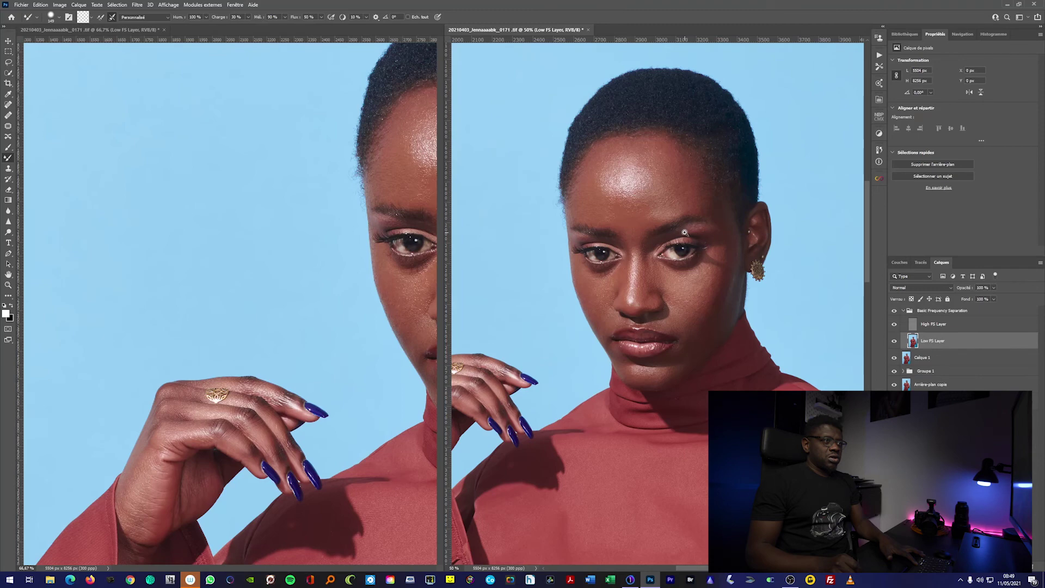
{"action": "scroll", "coordinate": [684, 233], "scroll_direction": "up", "scroll_amount": 1}
{"action": "scroll", "coordinate": [639, 243], "scroll_direction": "down", "scroll_amount": 1}
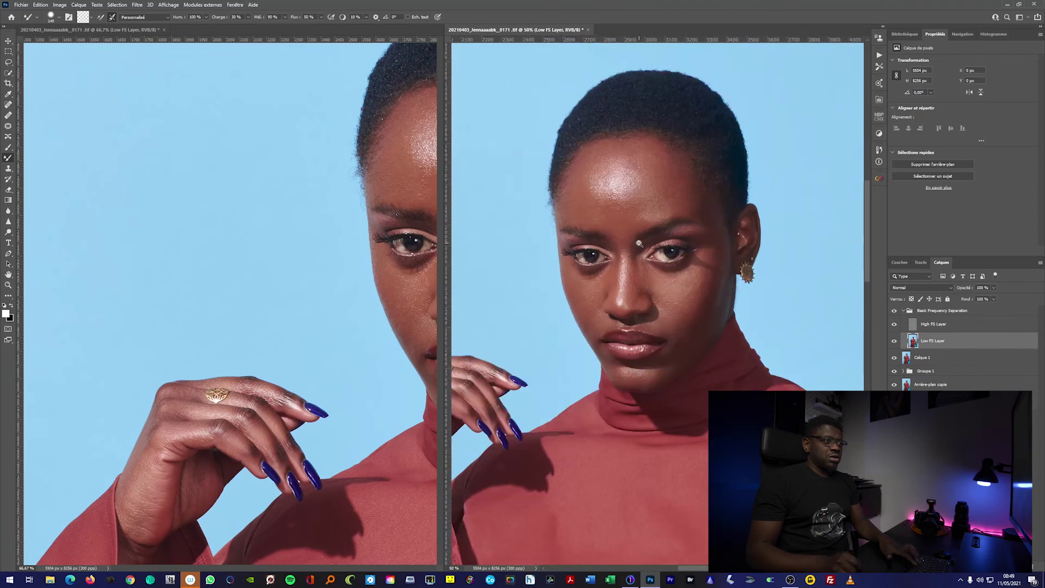
{"action": "left_click_drag", "start_coordinate": [444, 269], "coordinate": [535, 255]}
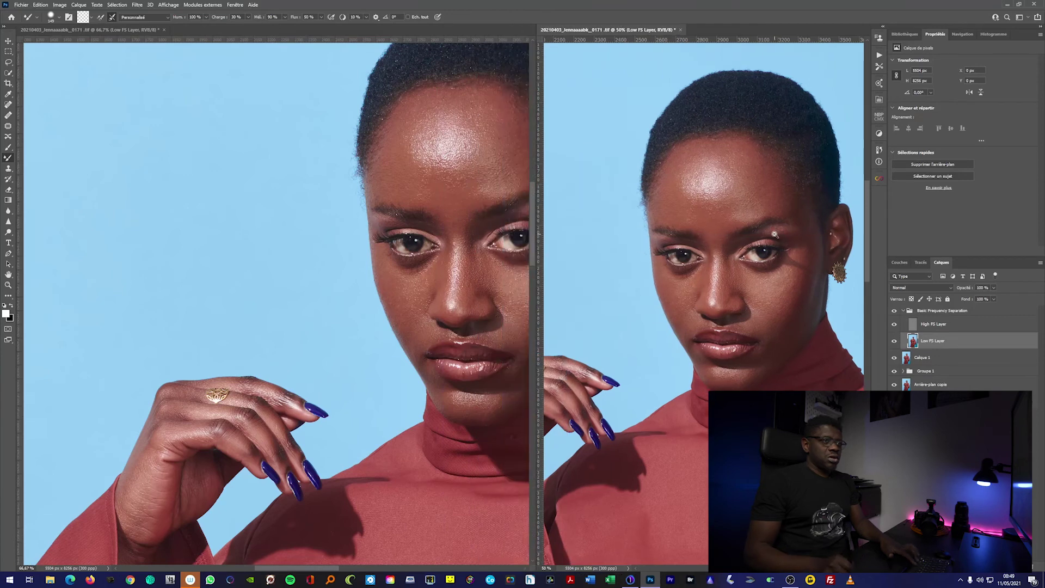
{"action": "scroll", "coordinate": [775, 235], "scroll_direction": "down", "scroll_amount": 1}
{"action": "scroll", "coordinate": [775, 235], "scroll_direction": "down", "scroll_amount": 1}
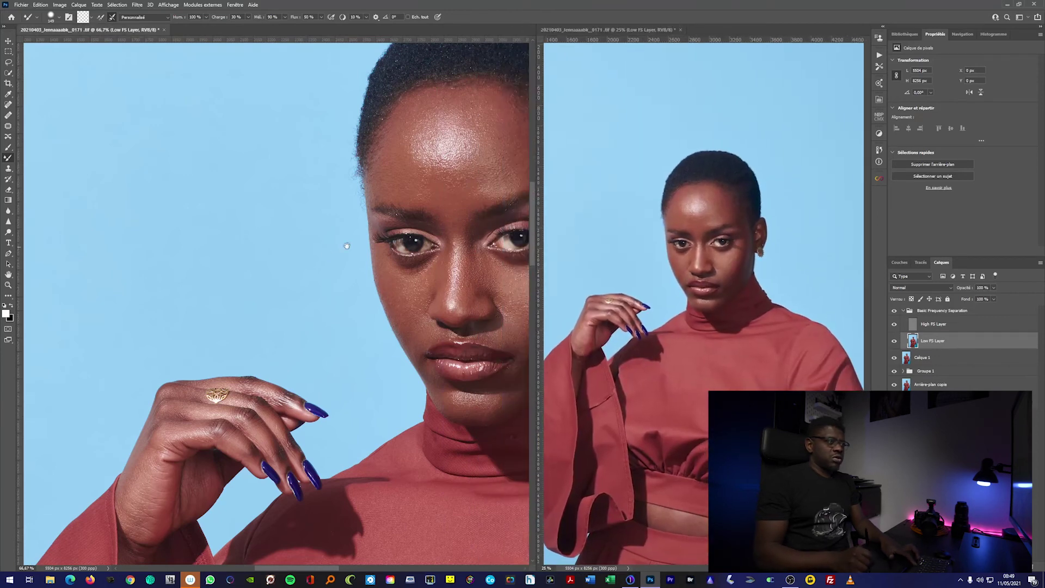
{"action": "mouse_move", "coordinate": [441, 206]}
{"action": "left_mouse_down"}
{"action": "mouse_move", "coordinate": [285, 248]}
{"action": "mouse_move", "coordinate": [293, 235]}
{"action": "left_mouse_up"}
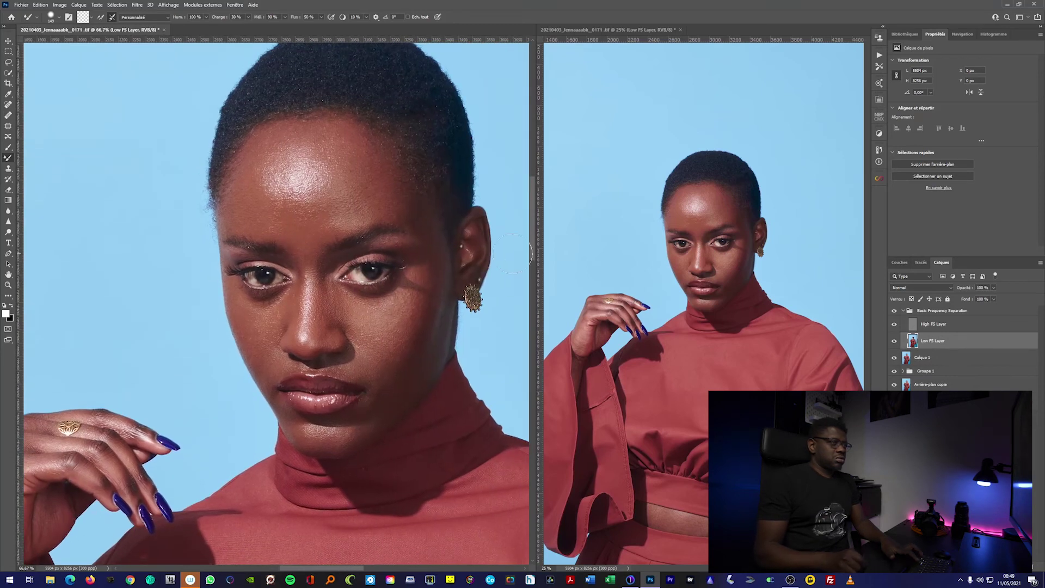
{"action": "left_click_drag", "start_coordinate": [534, 250], "coordinate": [586, 242]}
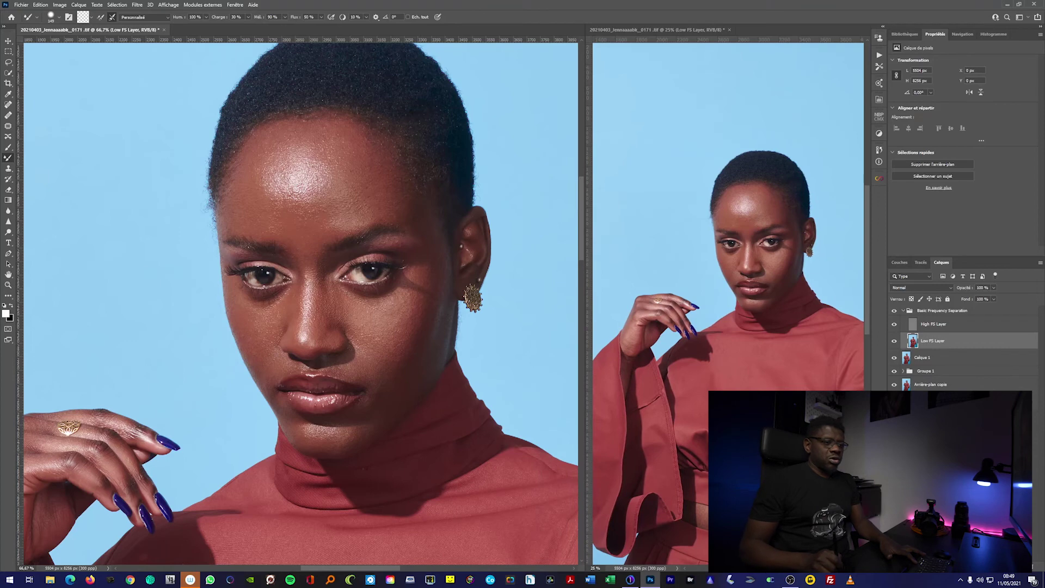
{"action": "left_click_drag", "start_coordinate": [729, 305], "coordinate": [708, 299]}
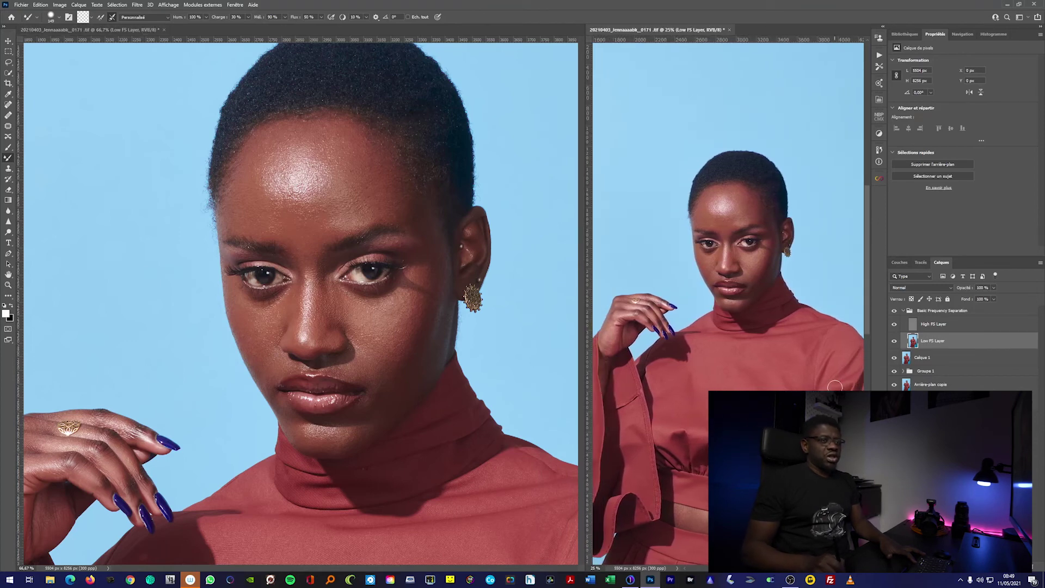
{"action": "left_click_drag", "start_coordinate": [866, 292], "coordinate": [869, 312]}
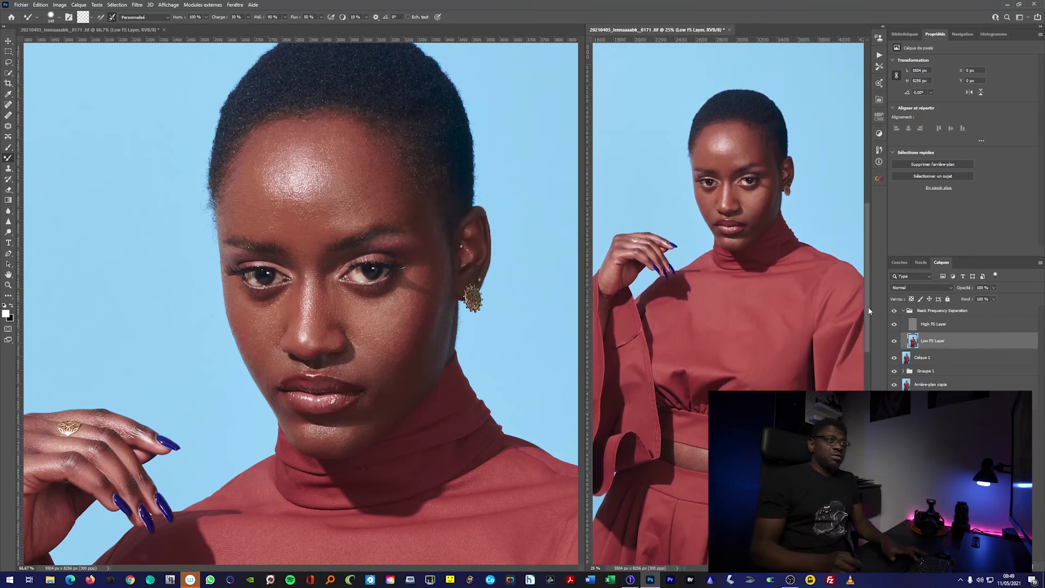
- Return to the left view and shrink the brush from 149 to 98 over the forehead
{"action": "left_click", "coordinate": [402, 230]}
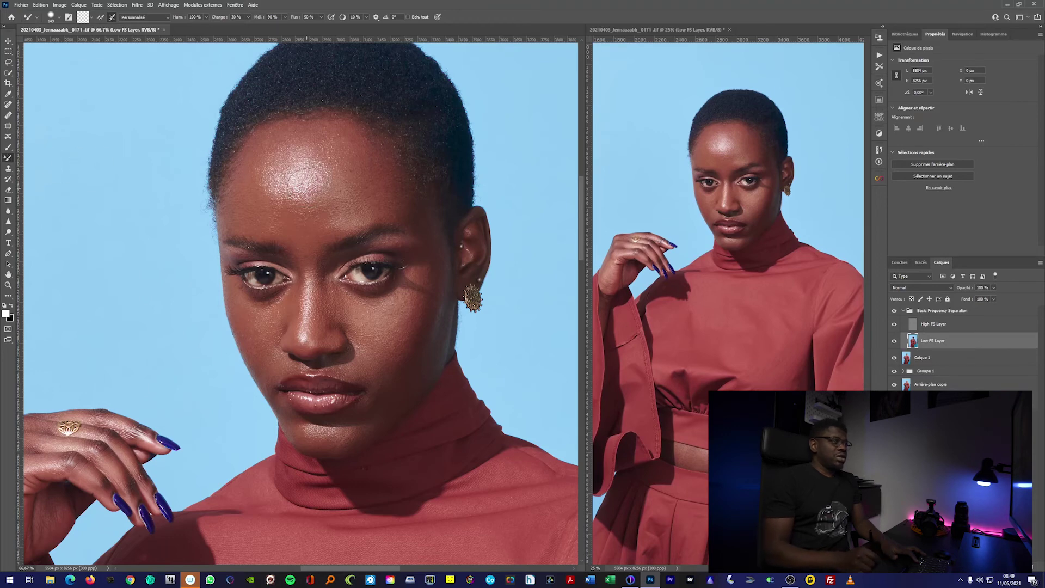
{"action": "left_click_drag", "start_coordinate": [305, 204], "coordinate": [283, 212]}
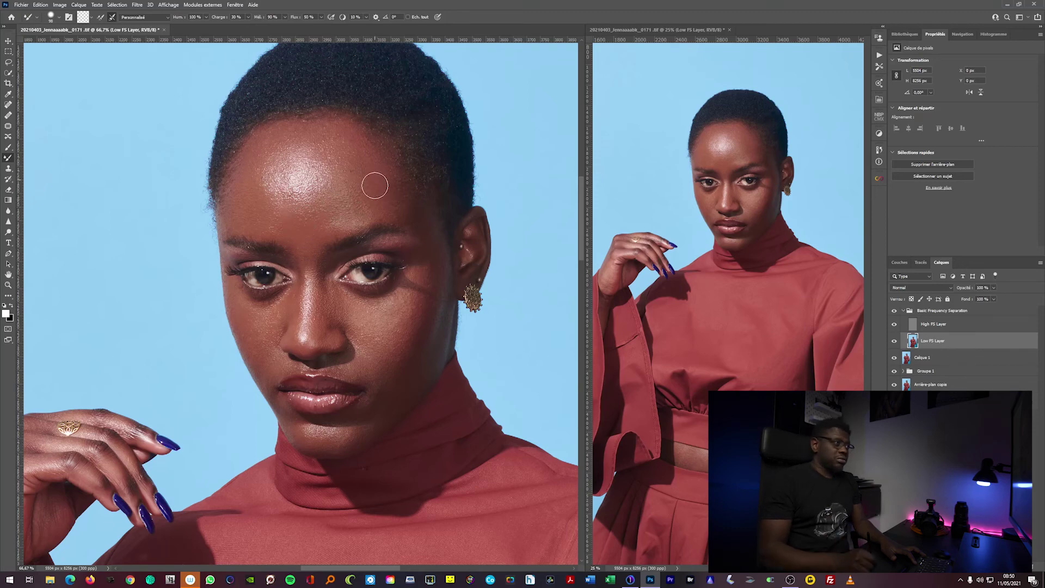
{"action": "scroll", "coordinate": [354, 234], "scroll_direction": "up", "scroll_amount": 1}
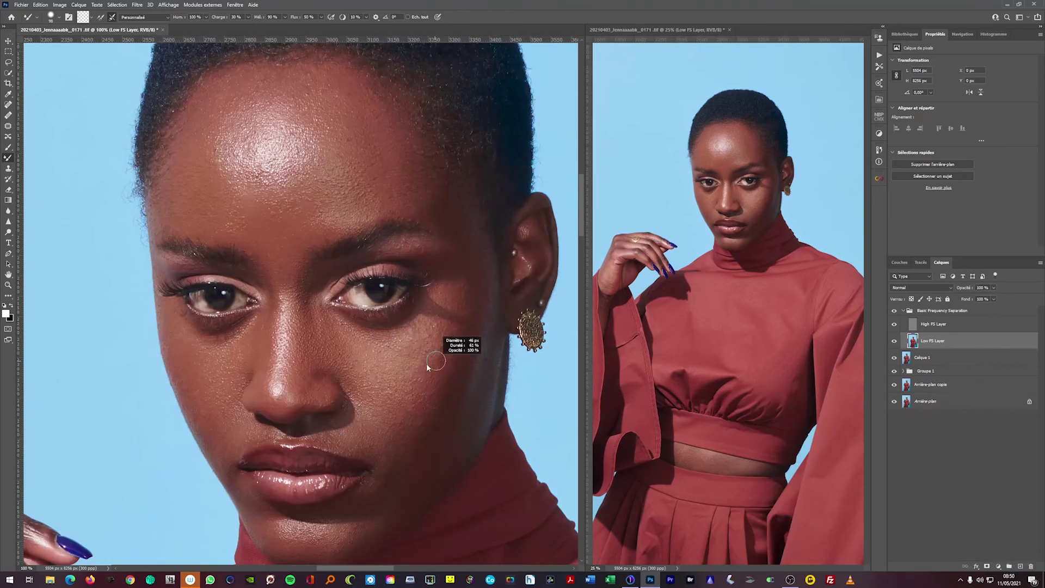
{"action": "right_click", "coordinate": [217, 164], "text": "alt"}
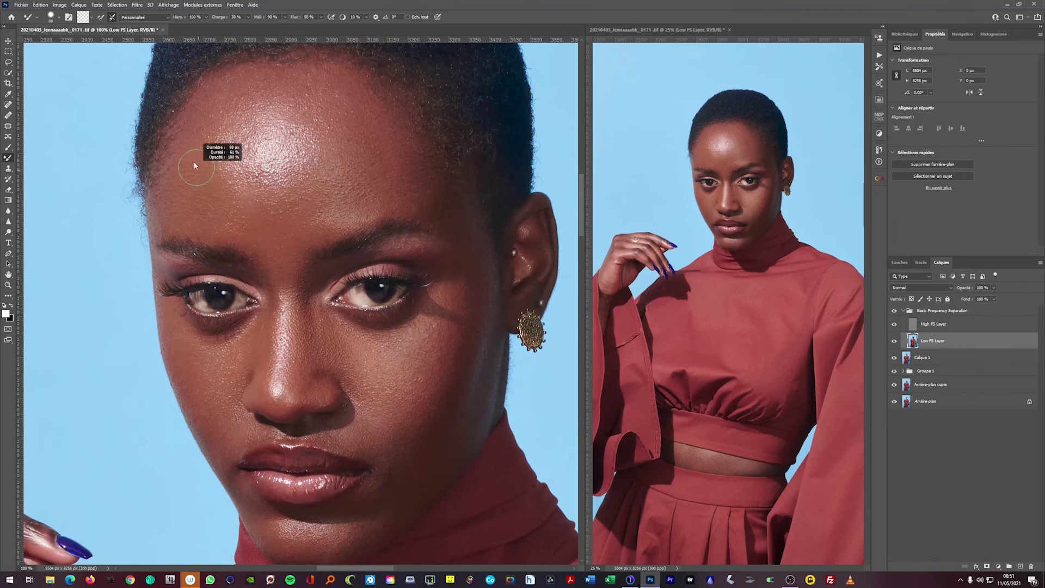
{"action": "scroll", "coordinate": [344, 369], "scroll_direction": "down", "scroll_amount": 3}
{"action": "scroll", "coordinate": [343, 369], "scroll_direction": "left", "scroll_amount": 2}
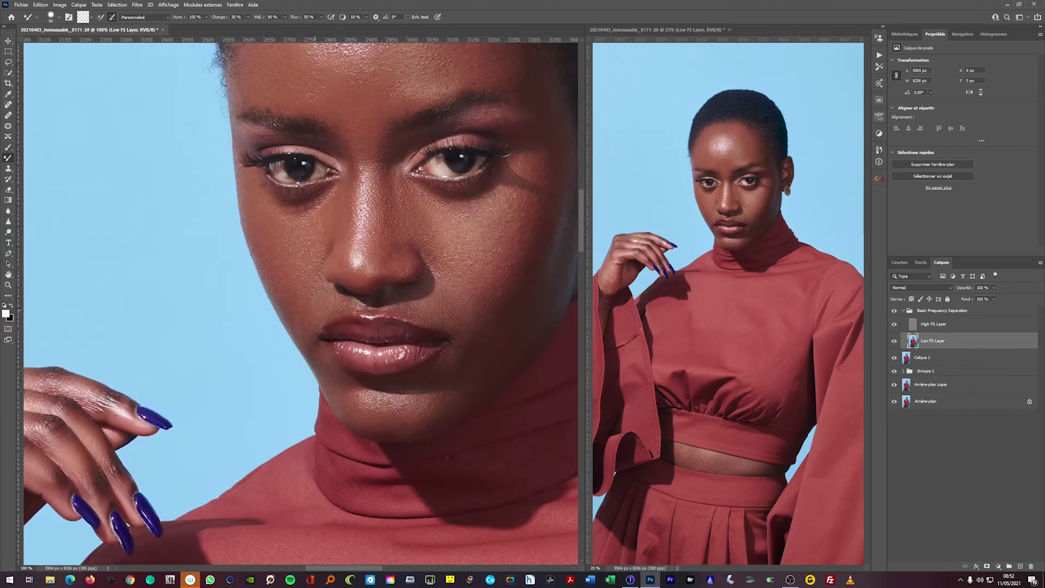
{"action": "scroll", "coordinate": [304, 294], "scroll_direction": "down", "scroll_amount": 2}
{"action": "scroll", "coordinate": [296, 269], "scroll_direction": "down", "scroll_amount": 3}
{"action": "scroll", "coordinate": [444, 188], "scroll_direction": "down", "scroll_amount": 1}
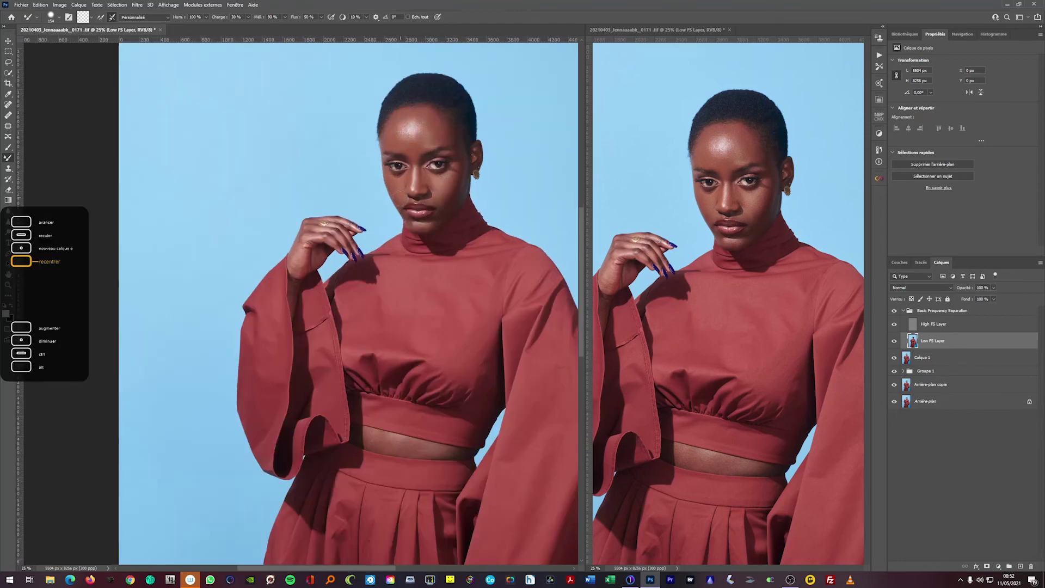
{"action": "scroll", "coordinate": [424, 233], "scroll_direction": "up", "scroll_amount": 3}
{"action": "scroll", "coordinate": [391, 369], "scroll_direction": "down", "scroll_amount": 5}
{"action": "scroll", "coordinate": [294, 219], "scroll_direction": "up", "scroll_amount": 4}
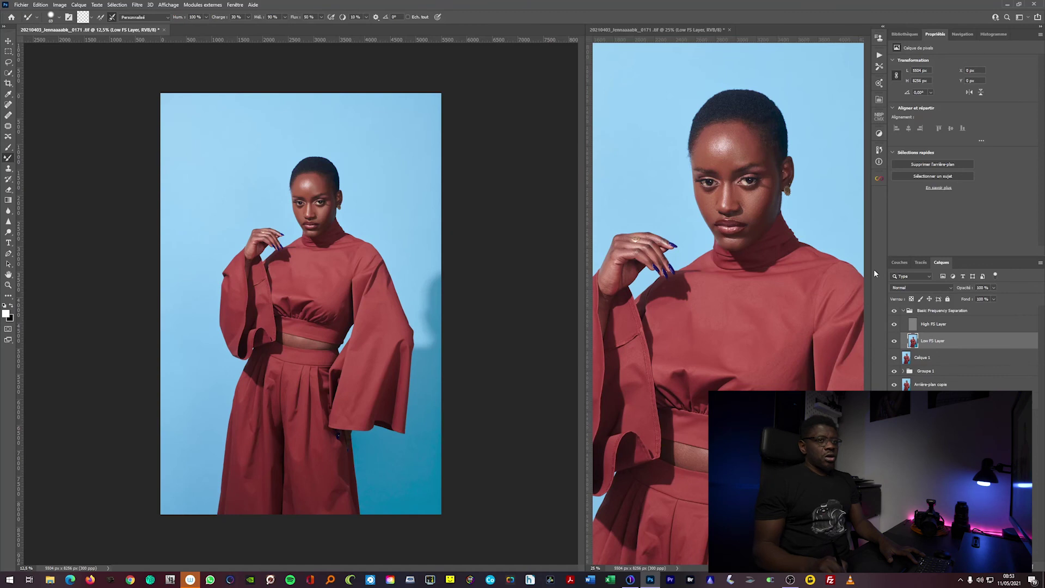
- Collapse Basic Frequency Separation, close the second view, and compare the portrait with the group hidden
{"action": "left_click", "coordinate": [903, 311]}
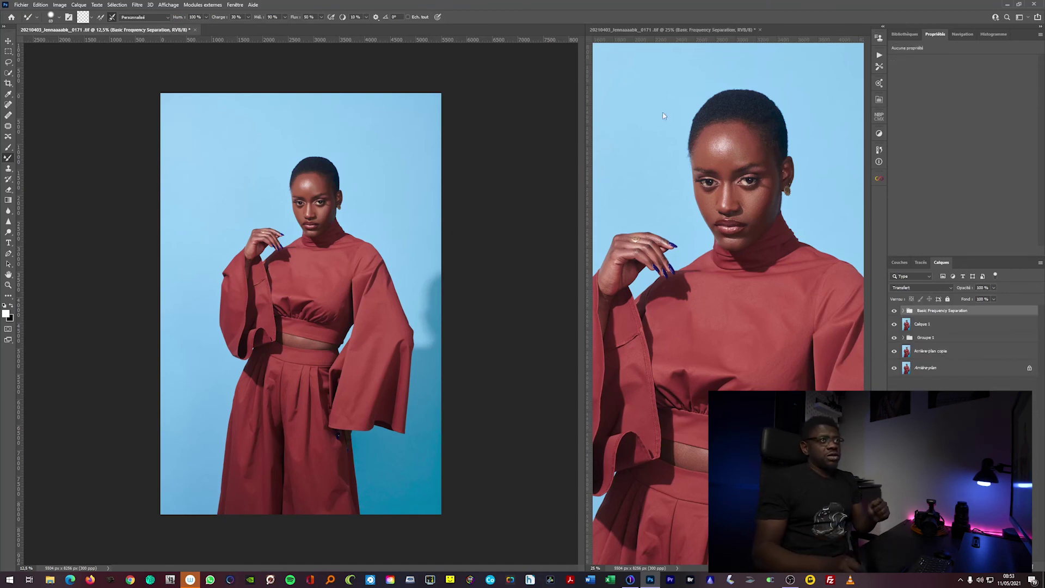
{"action": "left_click", "coordinate": [759, 29]}
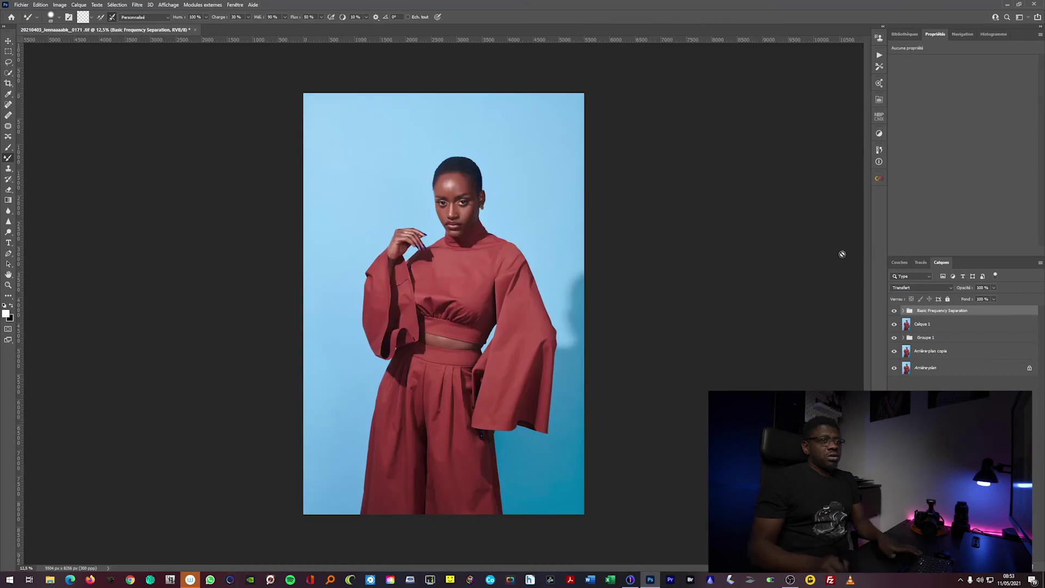
{"action": "left_click", "coordinate": [895, 311]}
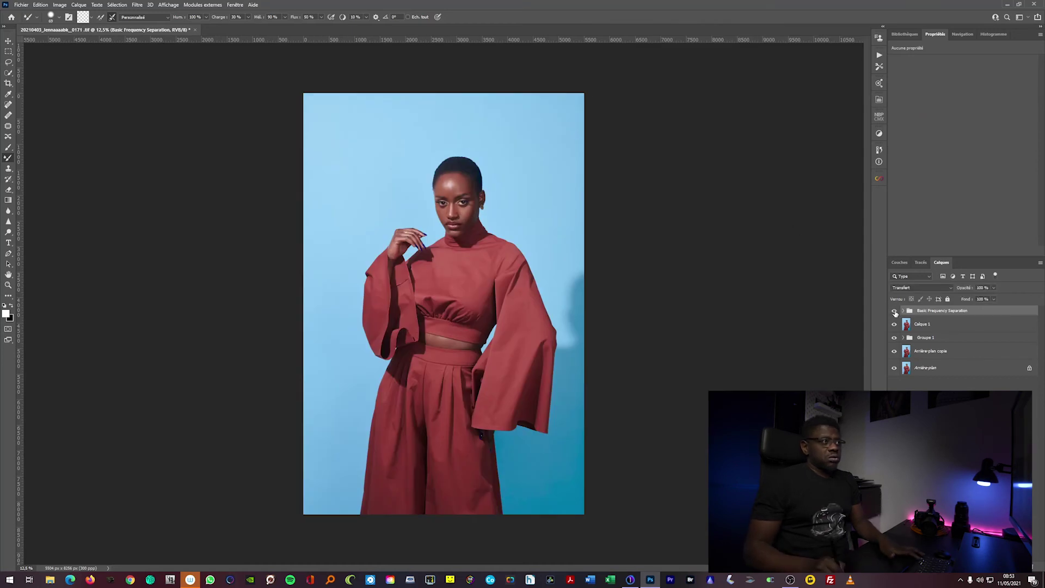
{"action": "left_click", "coordinate": [894, 312]}
{"action": "left_click", "coordinate": [894, 313]}
- Show the Basic Frequency Separation group again and reopen the Actions panel
{"action": "left_click", "coordinate": [895, 312]}
{"action": "scroll", "coordinate": [468, 182], "scroll_direction": "up", "scroll_amount": 3}
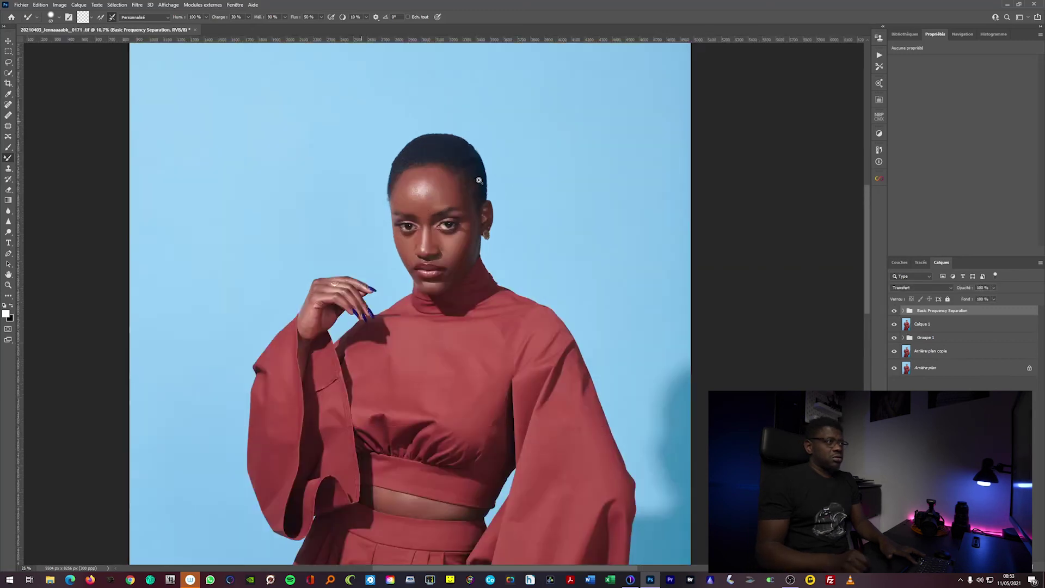
{"action": "left_click", "coordinate": [878, 56]}
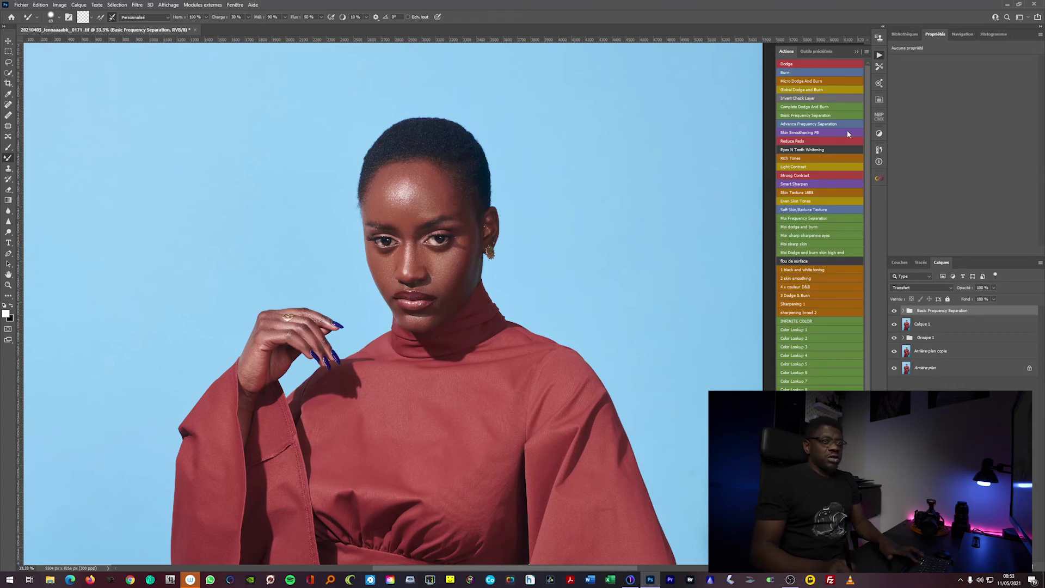
- Run the Global Dodge and Burn action and select the Dodge layer's mask with the brush
{"action": "left_click", "coordinate": [805, 90]}
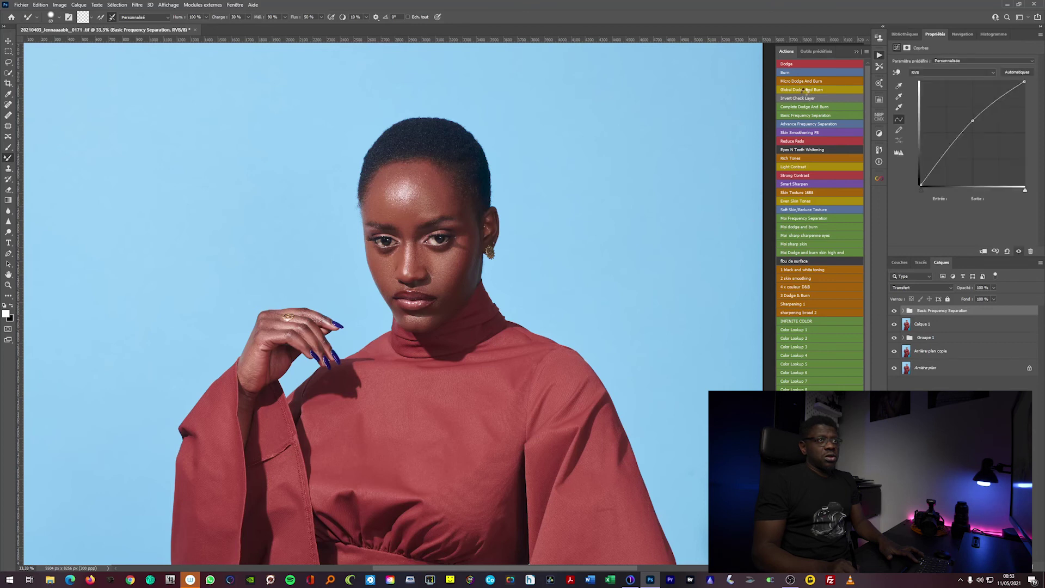
{"action": "left_click", "coordinate": [903, 310]}
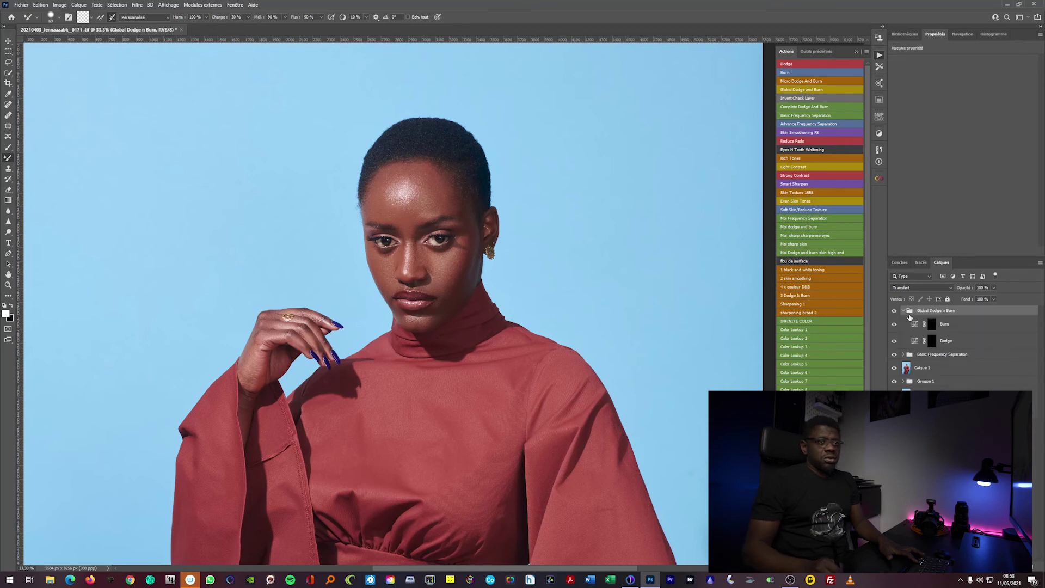
{"action": "left_click", "coordinate": [931, 341]}
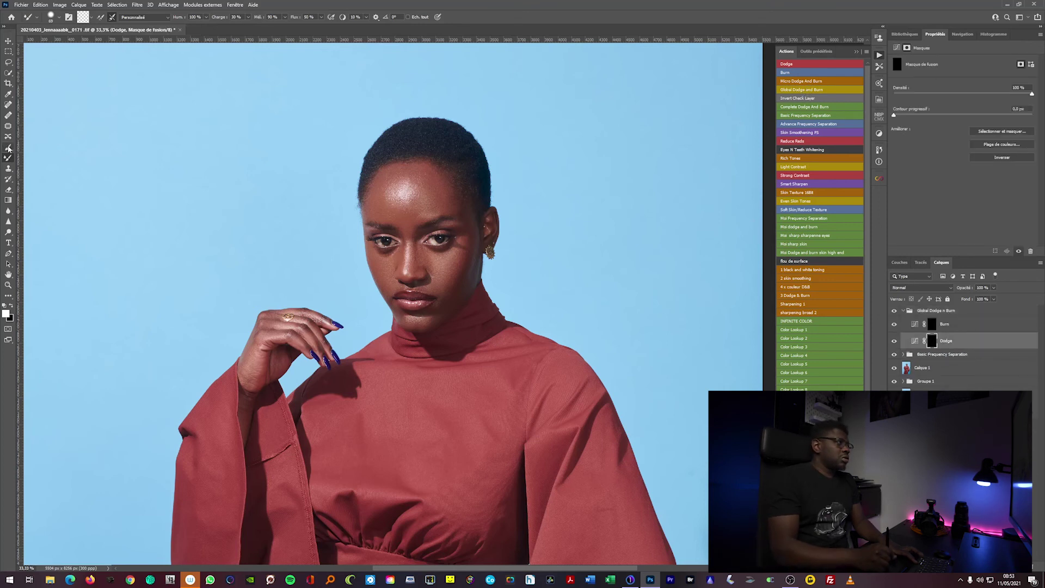
{"action": "left_click", "coordinate": [8, 148]}
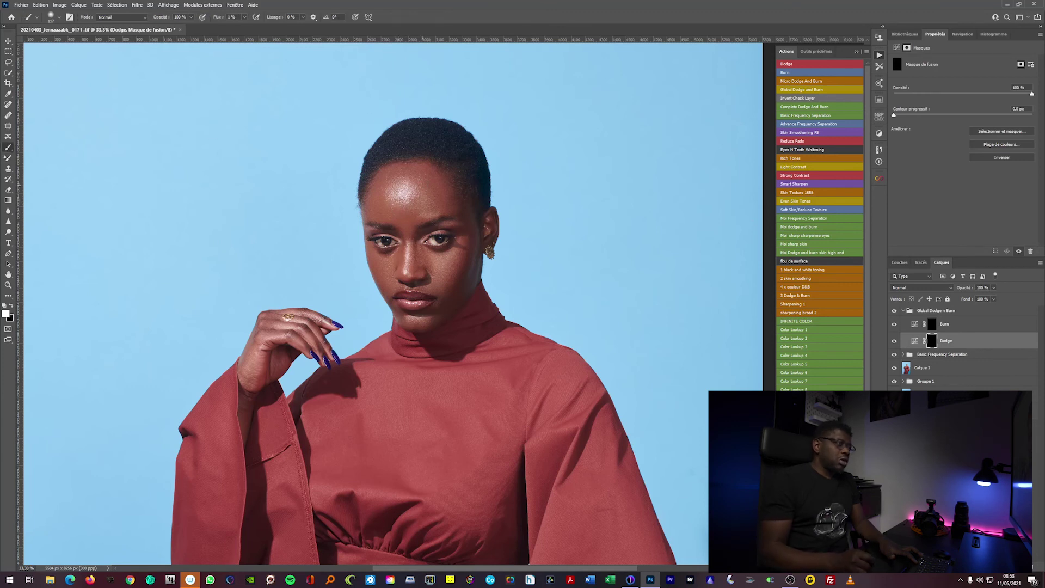
- Enlarge the brush from 159 to 207 px, then shrink it for the lips
{"action": "right_click", "coordinate": [395, 194], "text": "alt"}
{"action": "left_click_drag", "start_coordinate": [396, 195], "coordinate": [399, 198]}
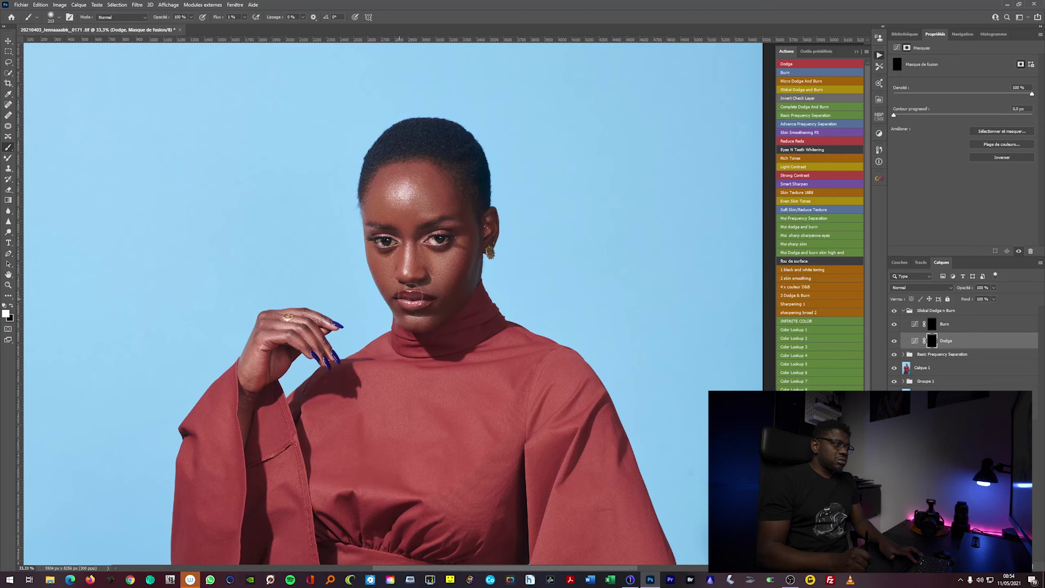
{"action": "scroll", "coordinate": [417, 316], "scroll_direction": "up", "scroll_amount": 1}
{"action": "left_click_drag", "start_coordinate": [429, 326], "coordinate": [423, 330]}
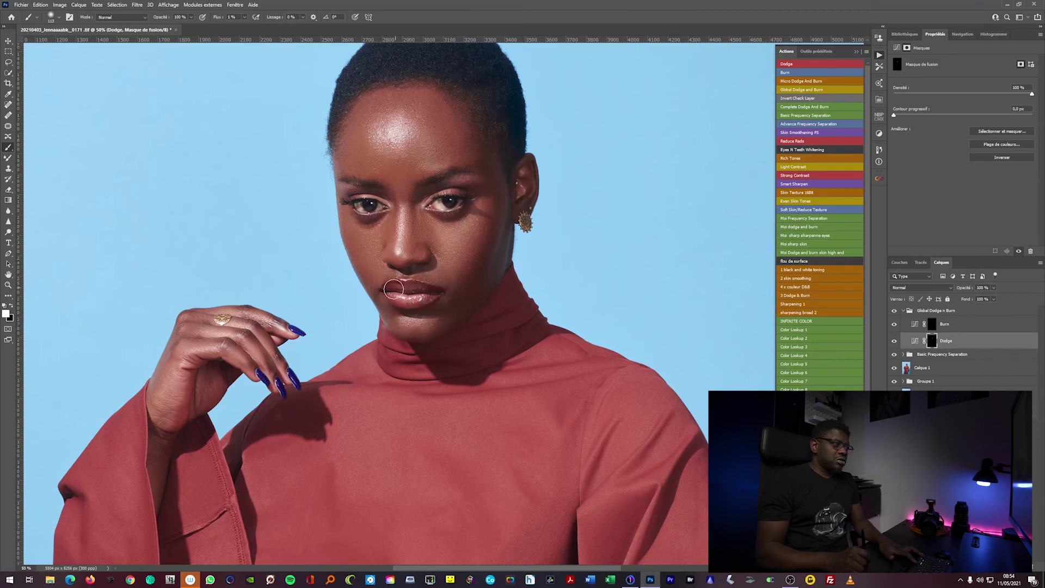
{"action": "scroll", "coordinate": [414, 292], "scroll_direction": "up", "scroll_amount": 2}
{"action": "left_click_drag", "start_coordinate": [433, 301], "coordinate": [418, 305]}
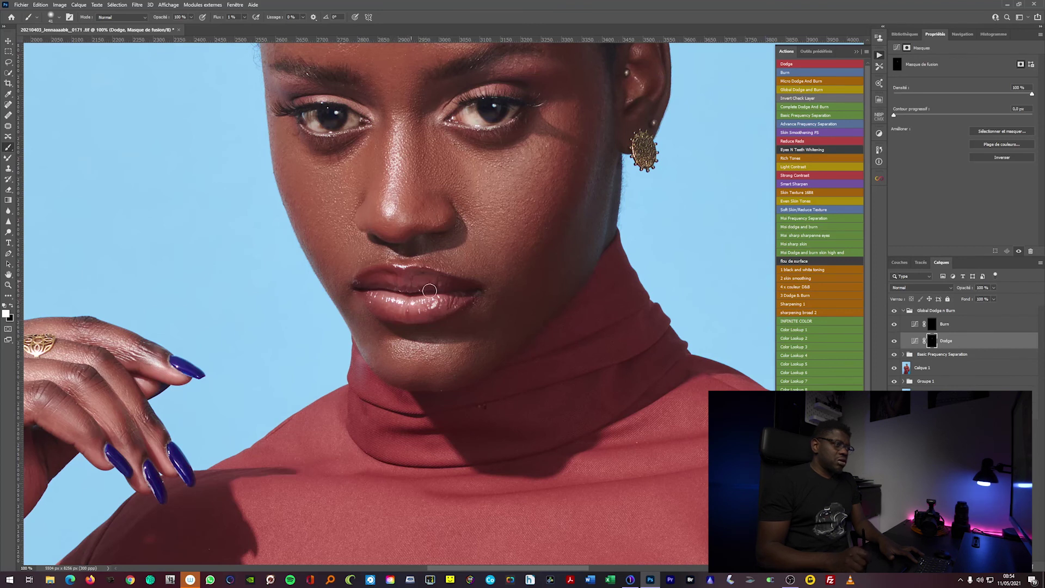
- Check the Burn layer, return to the Dodge mask, collapse Global Dodge n Burn, and add Even Skin Tones
{"action": "left_click", "coordinate": [939, 325]}
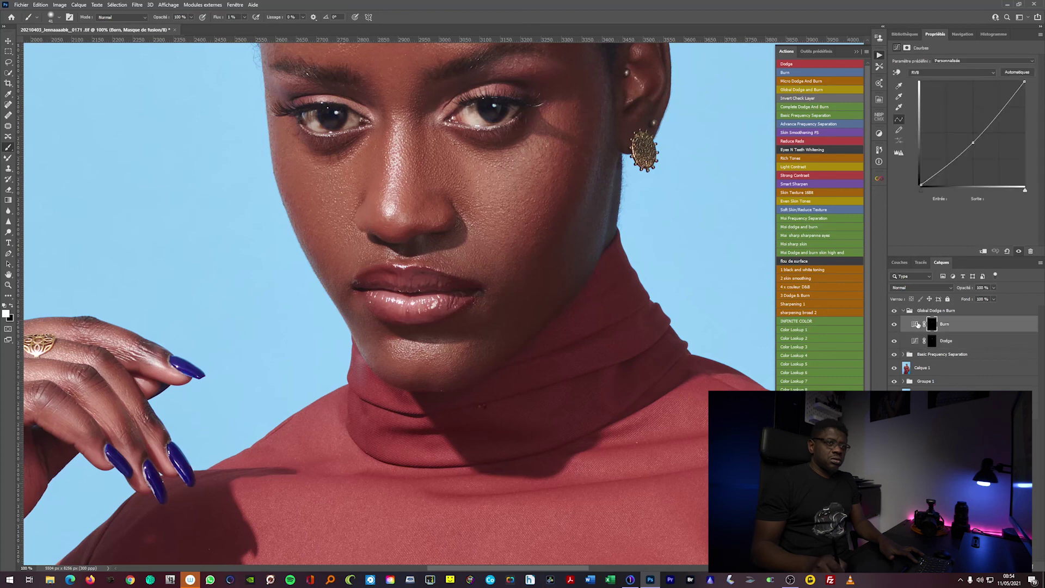
{"action": "key", "text": "ctrl+minus"}
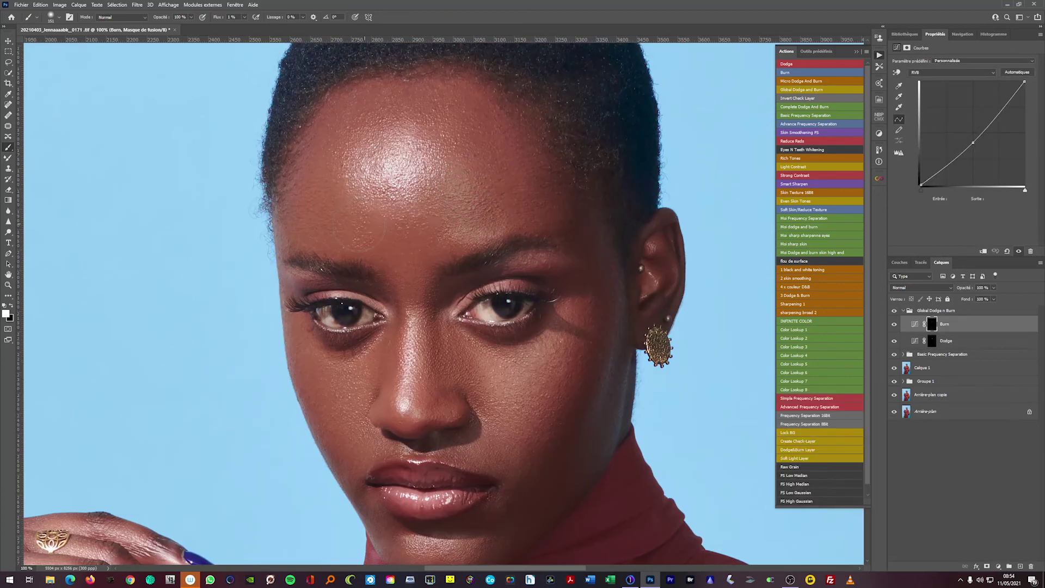
{"action": "key", "text": "alt+bracketleft"}
{"action": "left_click", "coordinate": [933, 341]}
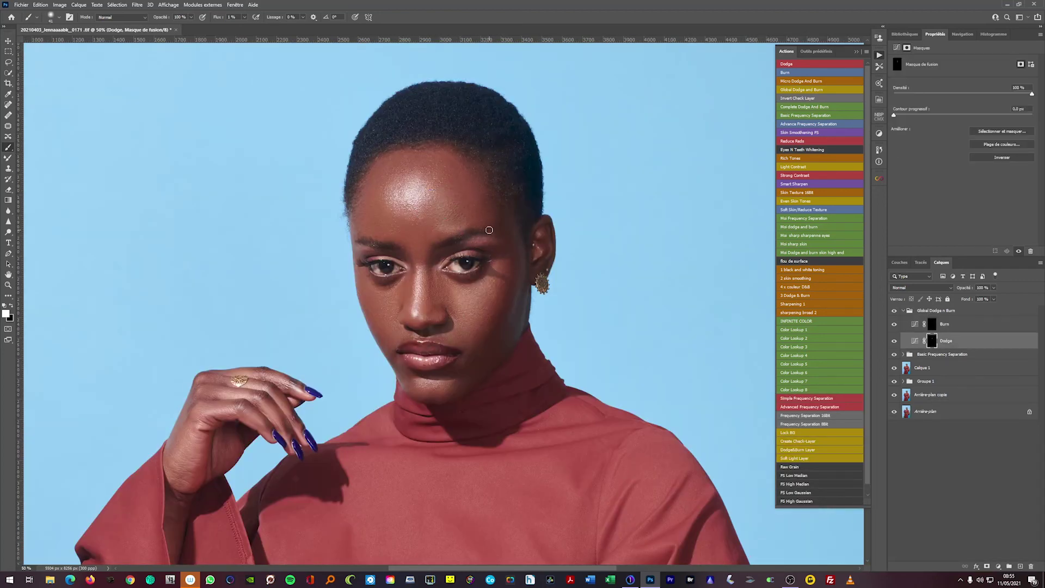
{"action": "key", "text": "ctrl+0"}
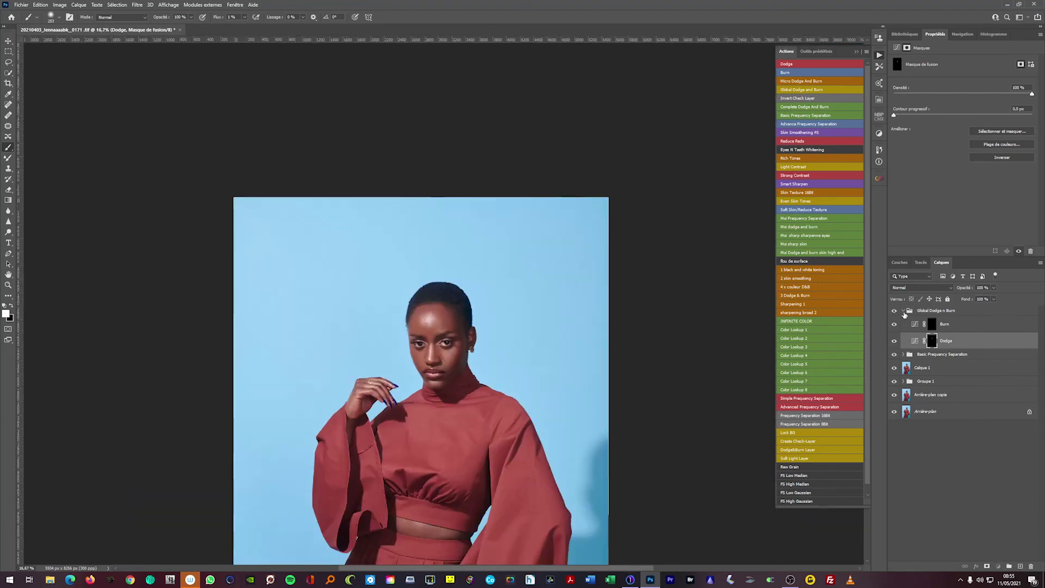
{"action": "left_click", "coordinate": [903, 311]}
{"action": "key", "text": "F2"}
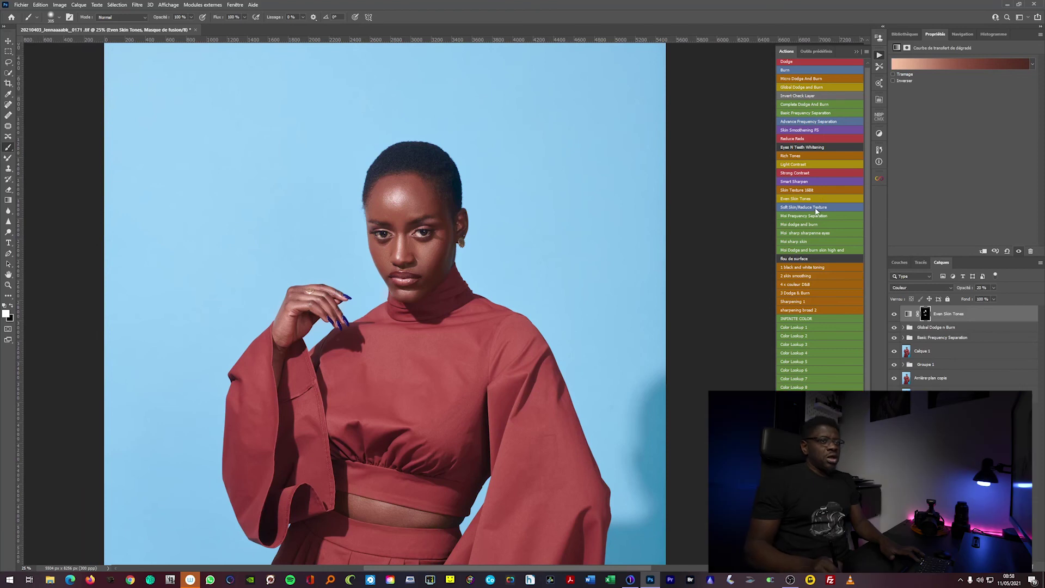
- Add the Eyes N Teeth Whitening group, expand it, and frame the eyes, nose and lips
{"action": "left_click", "coordinate": [803, 148]}
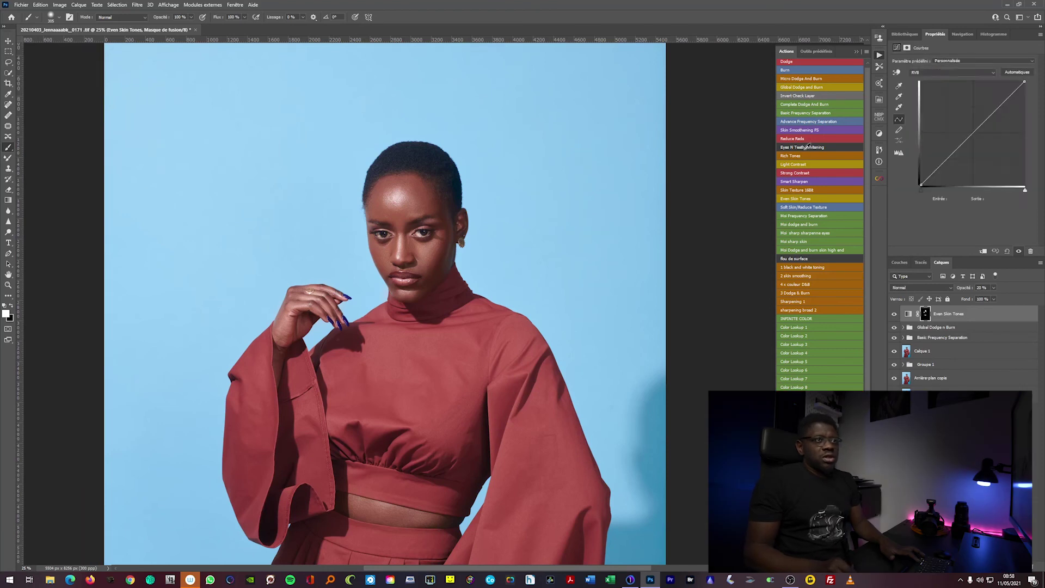
{"action": "left_click", "coordinate": [903, 314]}
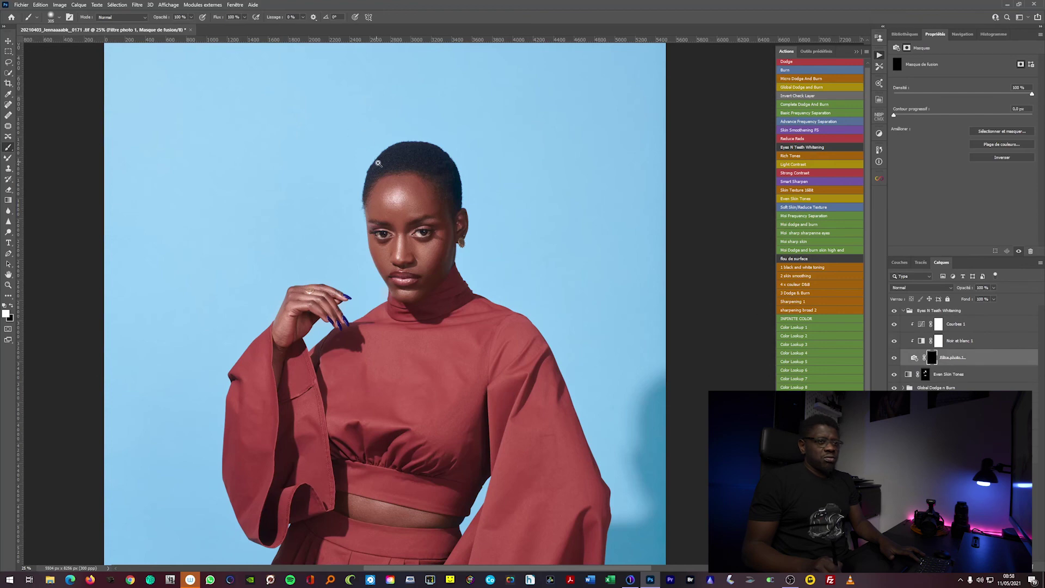
{"action": "scroll", "coordinate": [411, 221], "scroll_direction": "up", "scroll_amount": 4}
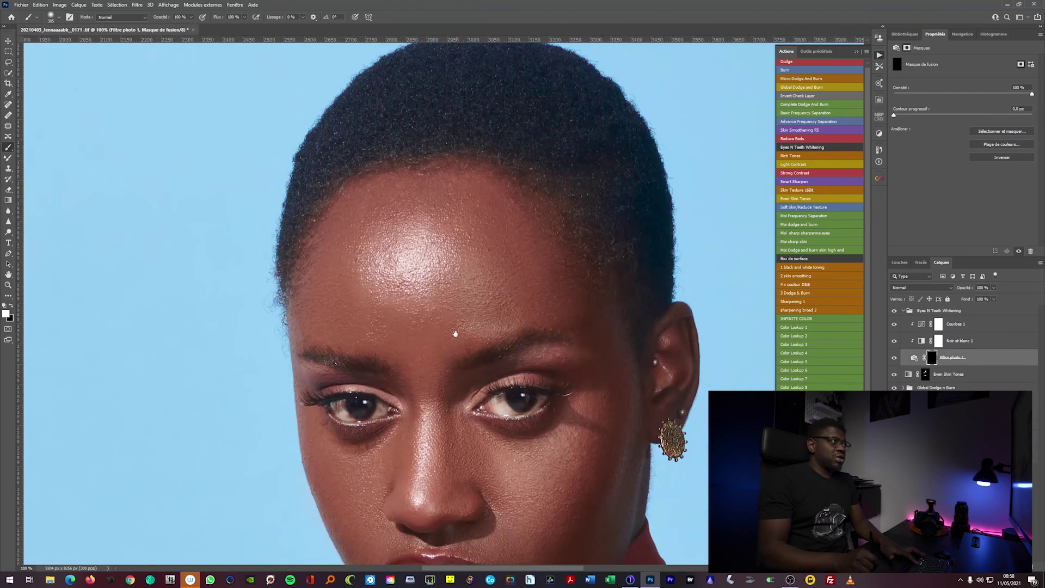
{"action": "left_click_drag", "start_coordinate": [455, 333], "coordinate": [406, 102]}
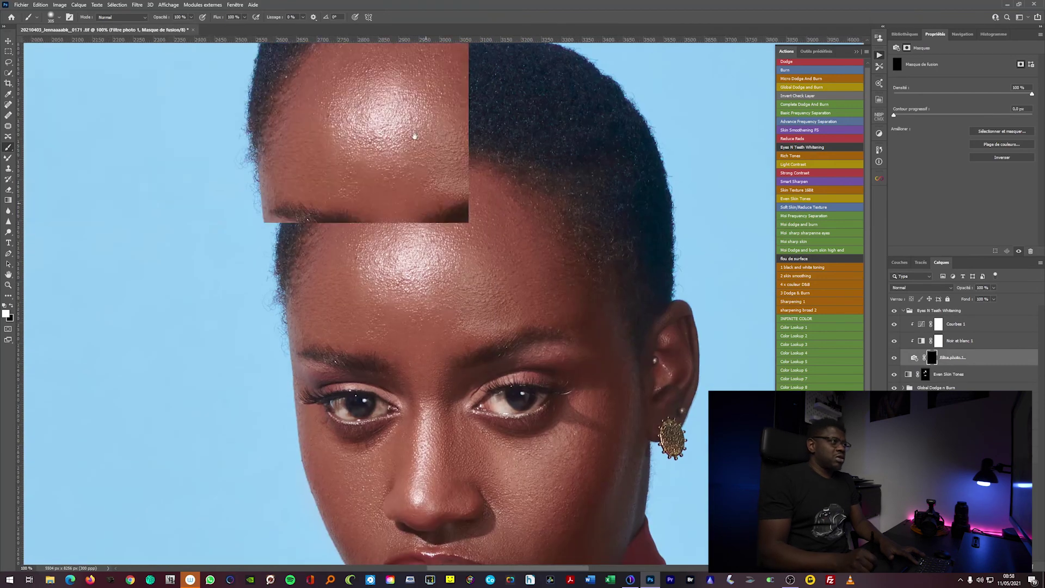
- Paint whitening onto the eye whites with a small brush, then switch to black
{"action": "left_click_drag", "start_coordinate": [330, 181], "coordinate": [301, 183]}
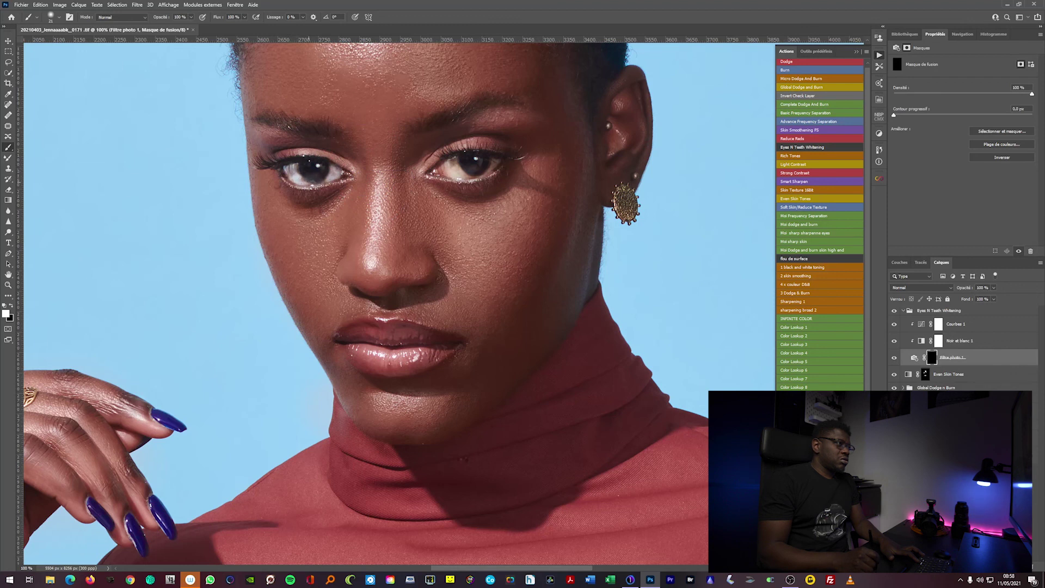
{"action": "left_click_drag", "start_coordinate": [452, 161], "coordinate": [457, 173]}
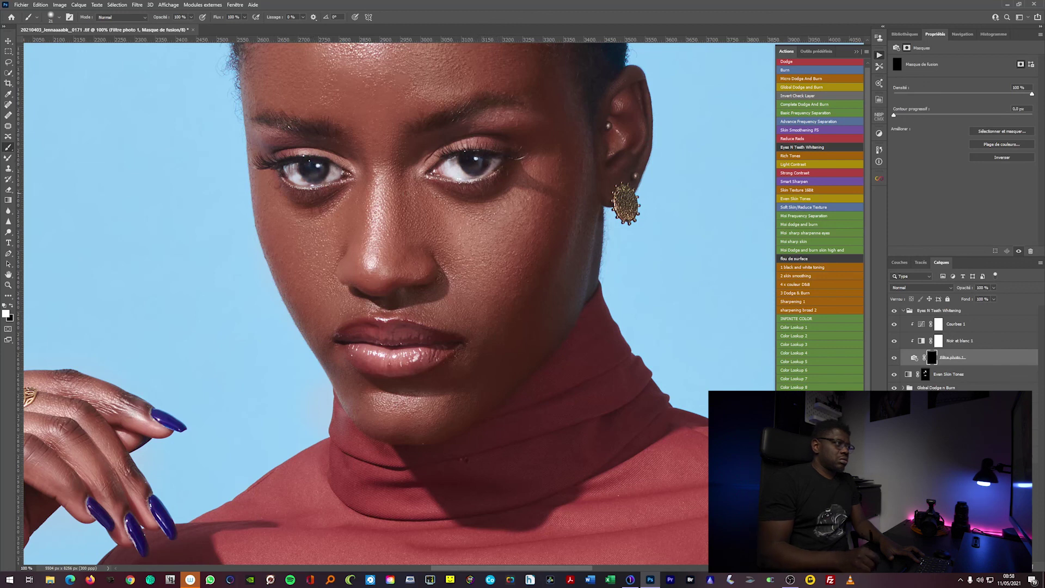
{"action": "key", "text": "ctrl+minus"}
{"action": "key", "text": "ctrl+minus"}
{"action": "key", "text": "ctrl+minus"}
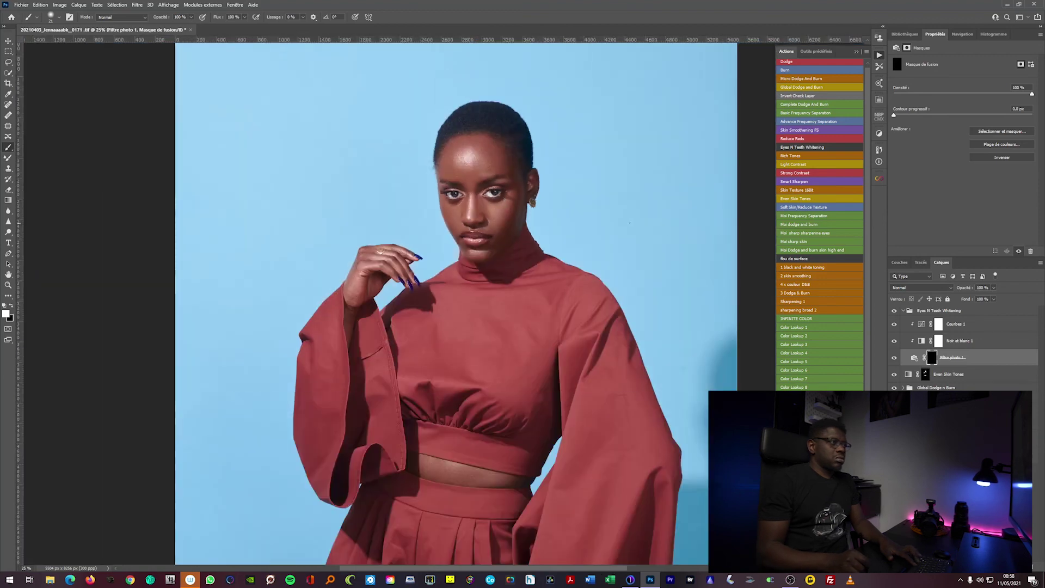
{"action": "scroll", "coordinate": [496, 196], "scroll_direction": "up", "scroll_amount": 3}
{"action": "key", "text": "x"}
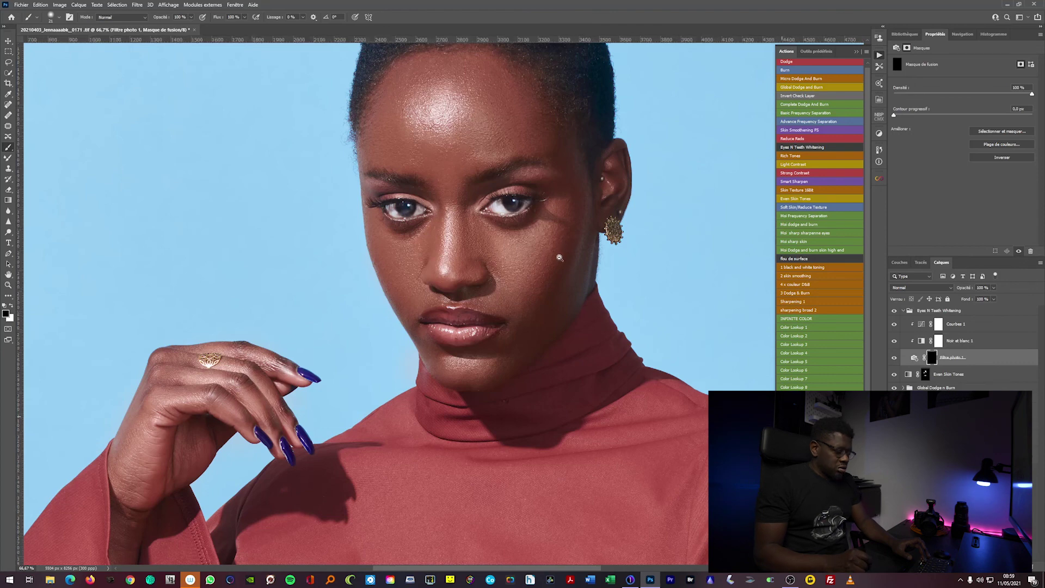
- Raise the Eyes N Teeth Whitening group's opacity slightly and toggle it to compare
{"action": "scroll", "coordinate": [573, 257], "scroll_direction": "down", "scroll_amount": 4}
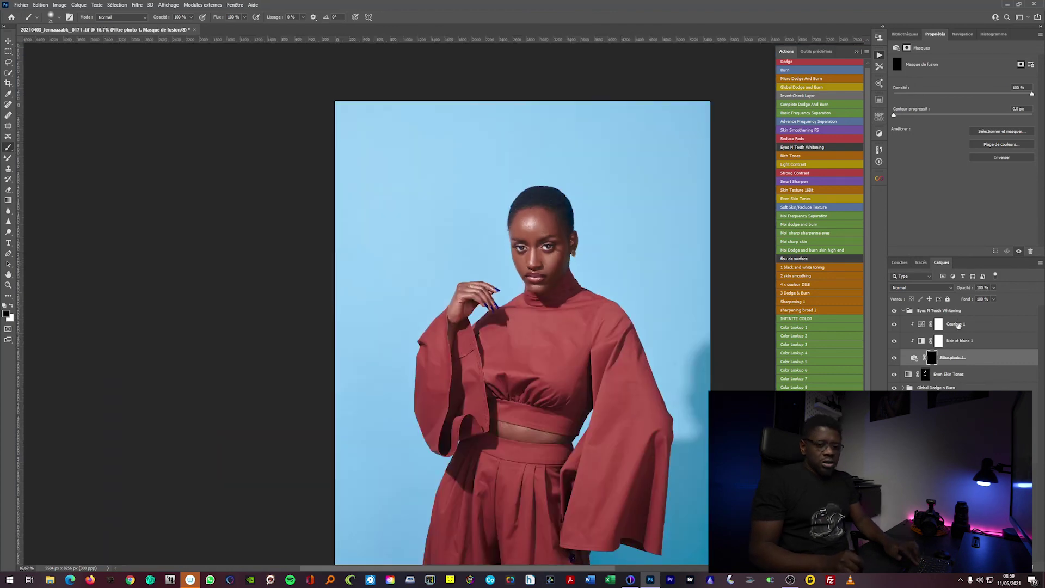
{"action": "left_click", "coordinate": [963, 311]}
{"action": "left_click", "coordinate": [993, 288]}
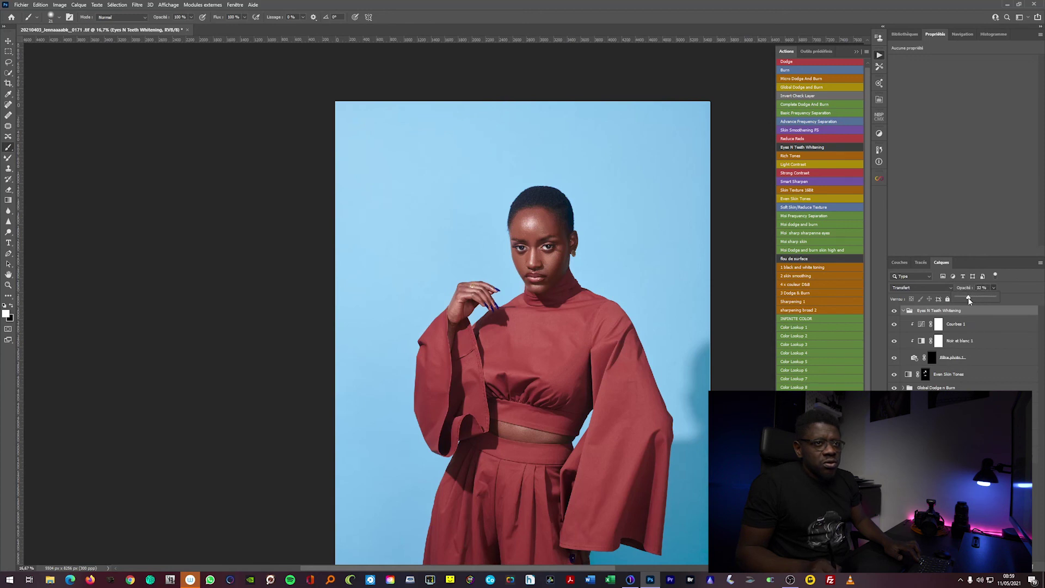
{"action": "left_click", "coordinate": [895, 313]}
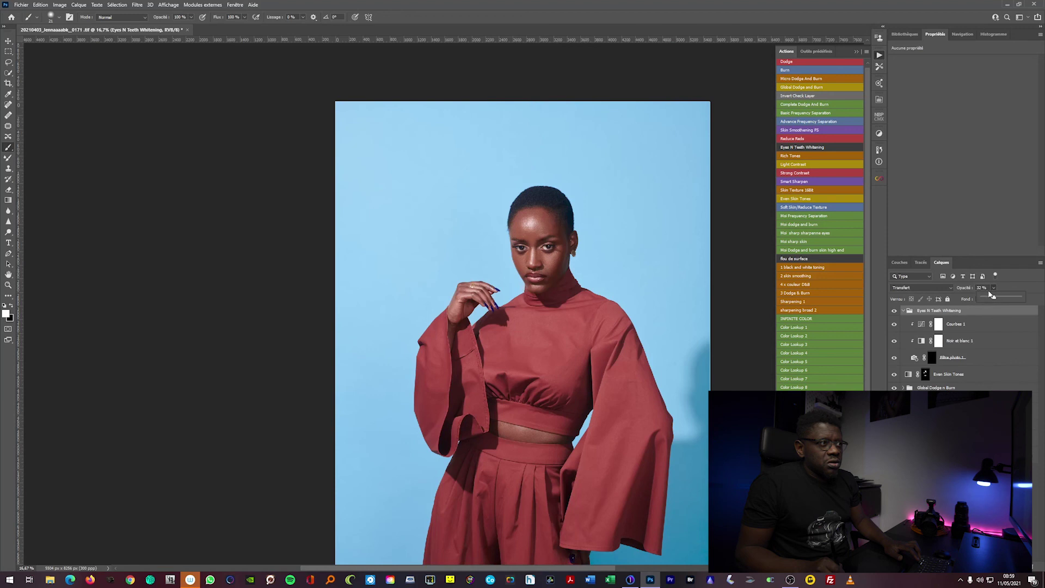
{"action": "left_click_drag", "start_coordinate": [1002, 299], "coordinate": [1000, 299]}
{"action": "left_click", "coordinate": [894, 311]}
{"action": "left_click", "coordinate": [894, 310]}
- Dismiss the brush error on the eye and select the Even Skin Tones layer mask
{"action": "scroll", "coordinate": [546, 240], "scroll_direction": "up", "scroll_amount": 2}
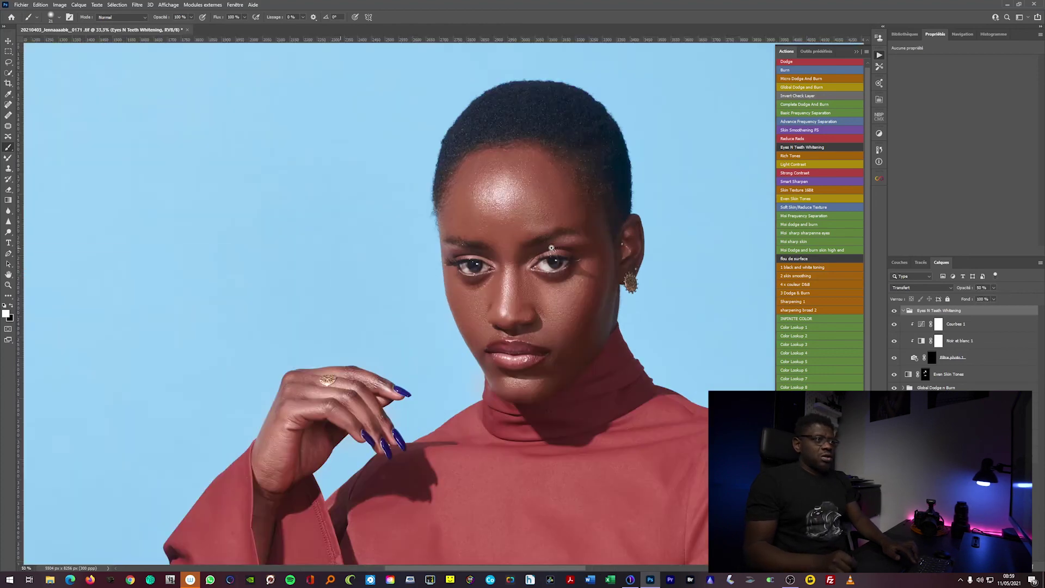
{"action": "scroll", "coordinate": [555, 272], "scroll_direction": "up", "scroll_amount": 15}
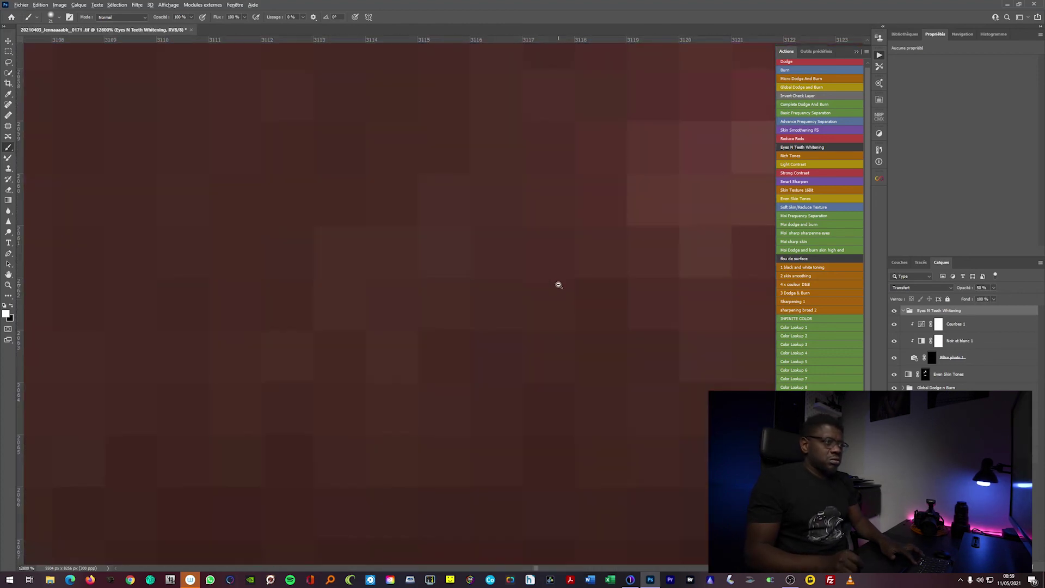
{"action": "scroll", "coordinate": [558, 284], "scroll_direction": "down", "scroll_amount": 6}
{"action": "scroll", "coordinate": [561, 285], "scroll_direction": "down", "scroll_amount": 3}
{"action": "scroll", "coordinate": [564, 287], "scroll_direction": "down", "scroll_amount": 2}
{"action": "scroll", "coordinate": [568, 287], "scroll_direction": "down", "scroll_amount": 2}
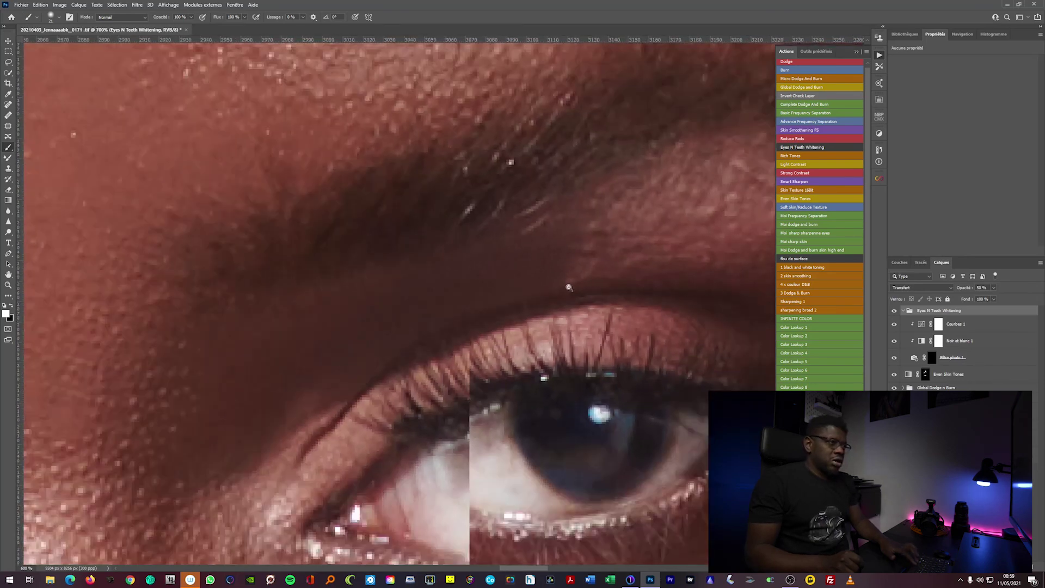
{"action": "scroll", "coordinate": [569, 288], "scroll_direction": "down", "scroll_amount": 4}
{"action": "scroll", "coordinate": [572, 290], "scroll_direction": "down", "scroll_amount": 4}
{"action": "scroll", "coordinate": [575, 294], "scroll_direction": "down", "scroll_amount": 3}
{"action": "left_click", "coordinate": [577, 296]}
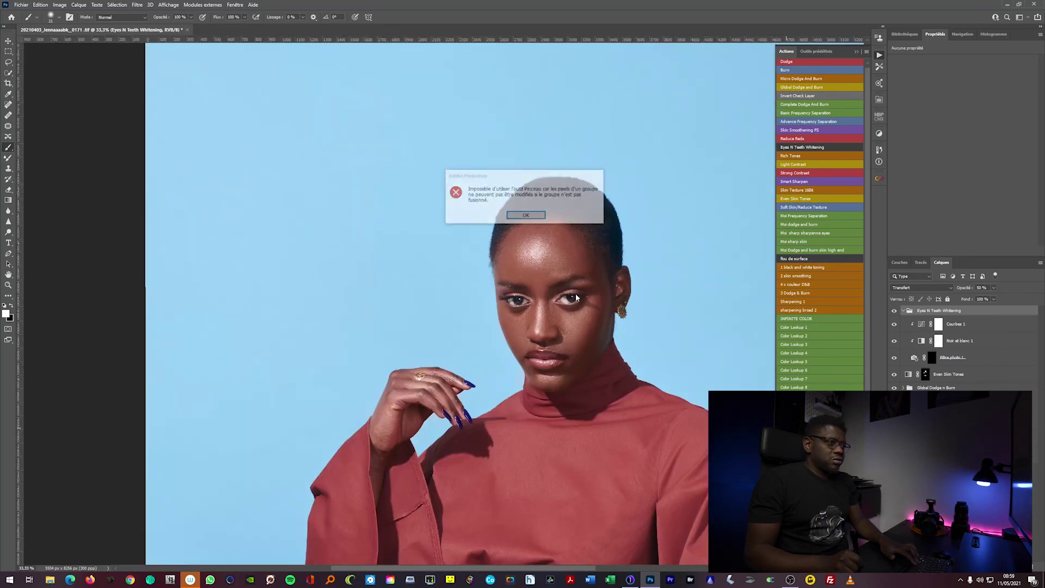
{"action": "left_click", "coordinate": [526, 215]}
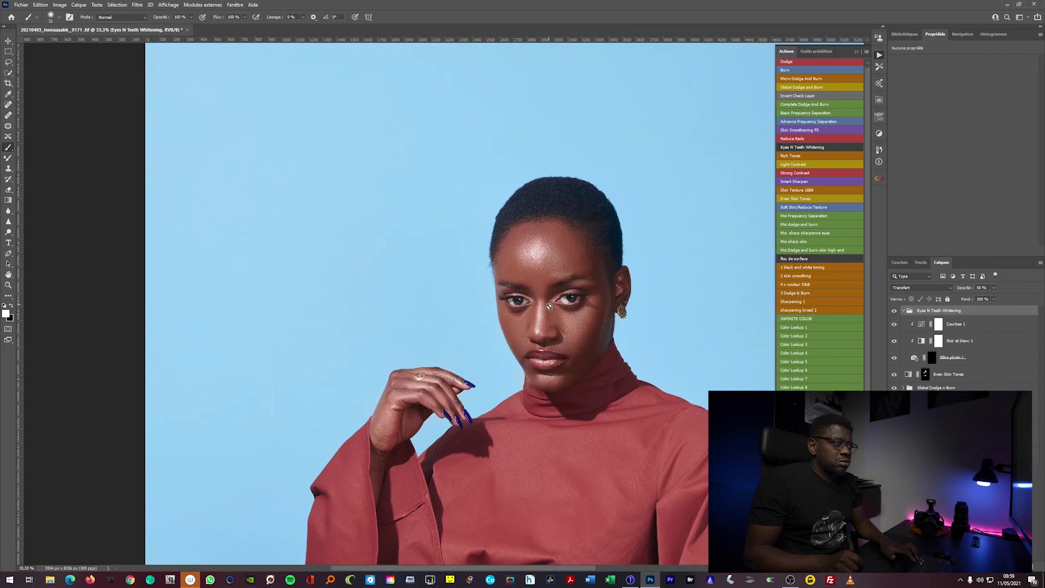
{"action": "left_click", "coordinate": [925, 374]}
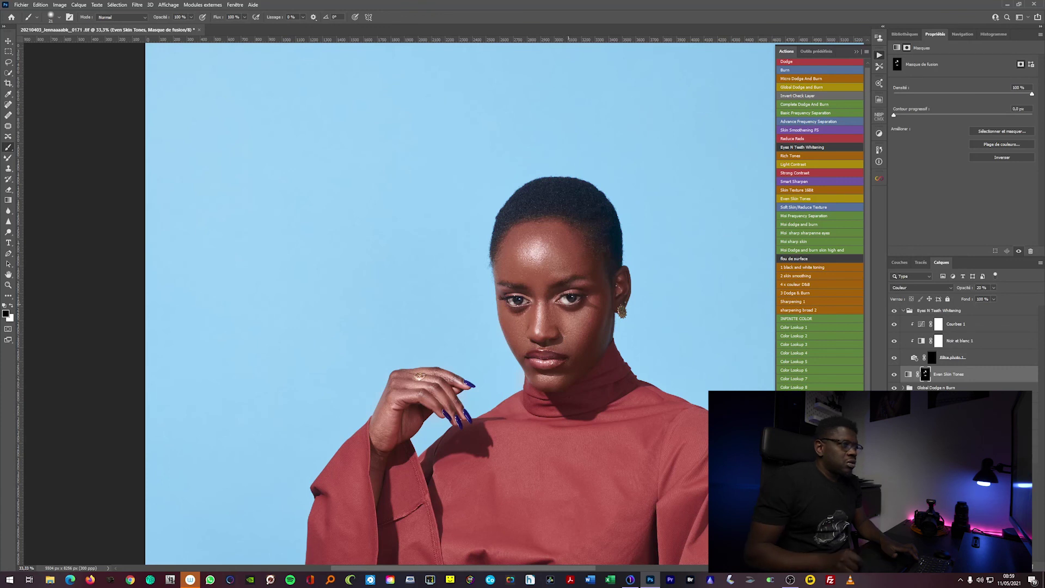
- Collapse the Eyes N Teeth Whitening group, leaving the Even Skin Tones layer selected
{"action": "scroll", "coordinate": [568, 327], "scroll_direction": "down", "scroll_amount": 4}
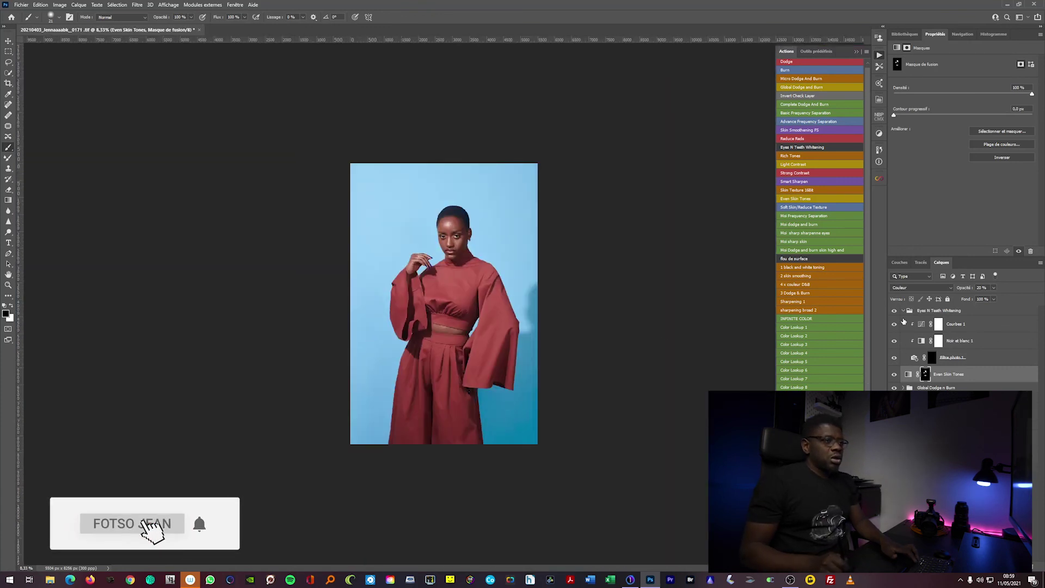
{"action": "left_click", "coordinate": [903, 310]}
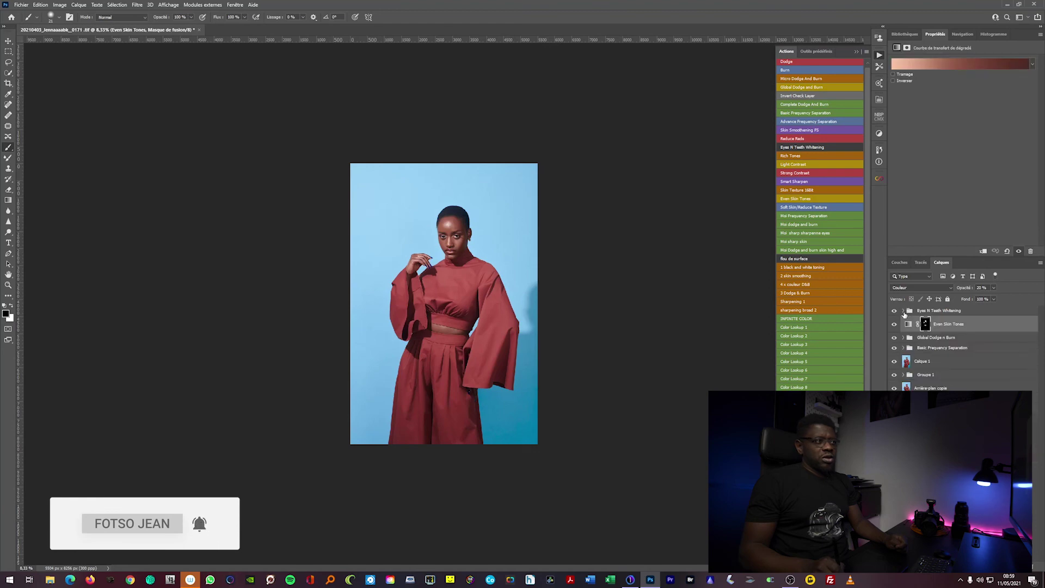